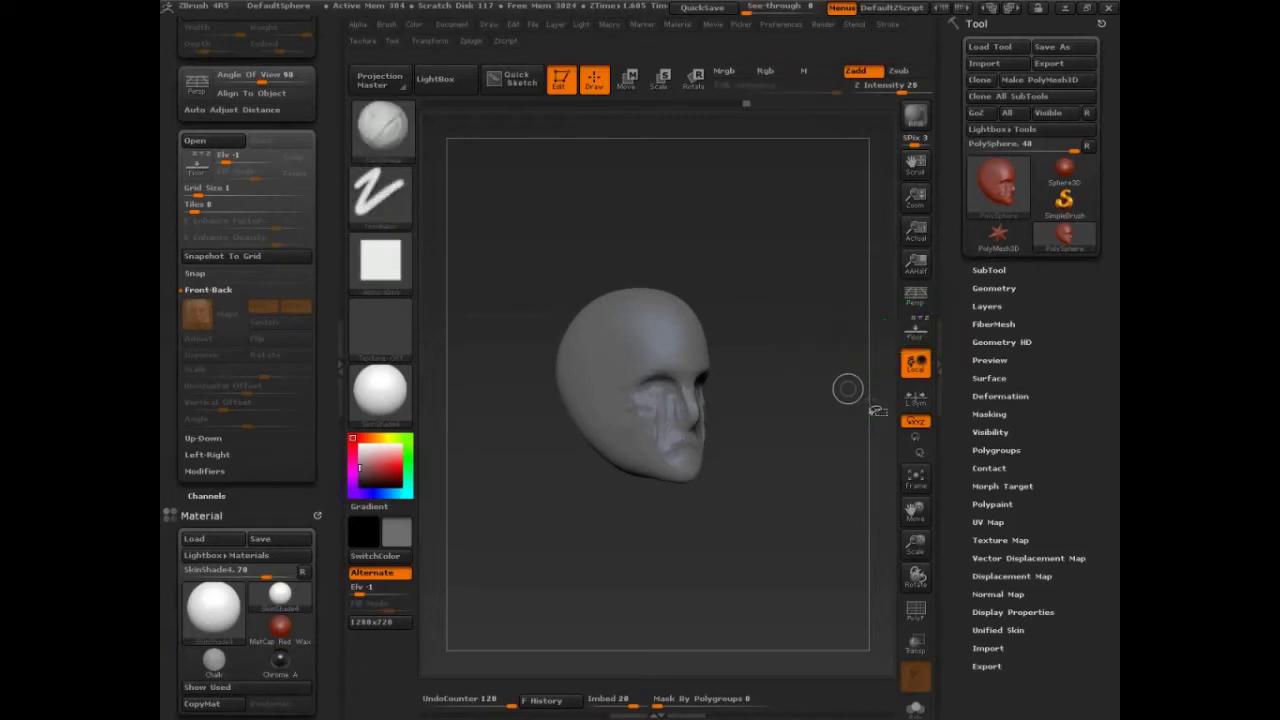
Turn the head to face the front and set the window See-through to 52 to reveal the reference photo behind it.
{"action": "mouse_move", "coordinate": [810, 499]}
{"action": "left_mouse_down"}
{"action": "mouse_move", "coordinate": [821, 514]}
{"action": "mouse_move", "coordinate": [837, 491]}
{"action": "mouse_move", "coordinate": [808, 456]}
{"action": "mouse_move", "coordinate": [797, 395]}
{"action": "mouse_move", "coordinate": [795, 105]}
{"action": "mouse_move", "coordinate": [780, 48]}
{"action": "mouse_move", "coordinate": [808, 38]}
{"action": "mouse_move", "coordinate": [750, 38]}
{"action": "mouse_move", "coordinate": [848, 12]}
{"action": "mouse_move", "coordinate": [738, 30]}
{"action": "mouse_move", "coordinate": [843, 30]}
{"action": "mouse_move", "coordinate": [738, 17]}
{"action": "mouse_move", "coordinate": [857, 33]}
{"action": "mouse_move", "coordinate": [846, 17]}
{"action": "mouse_move", "coordinate": [740, 22]}
{"action": "mouse_move", "coordinate": [737, 40]}
{"action": "mouse_move", "coordinate": [838, 38]}
{"action": "left_mouse_up"}
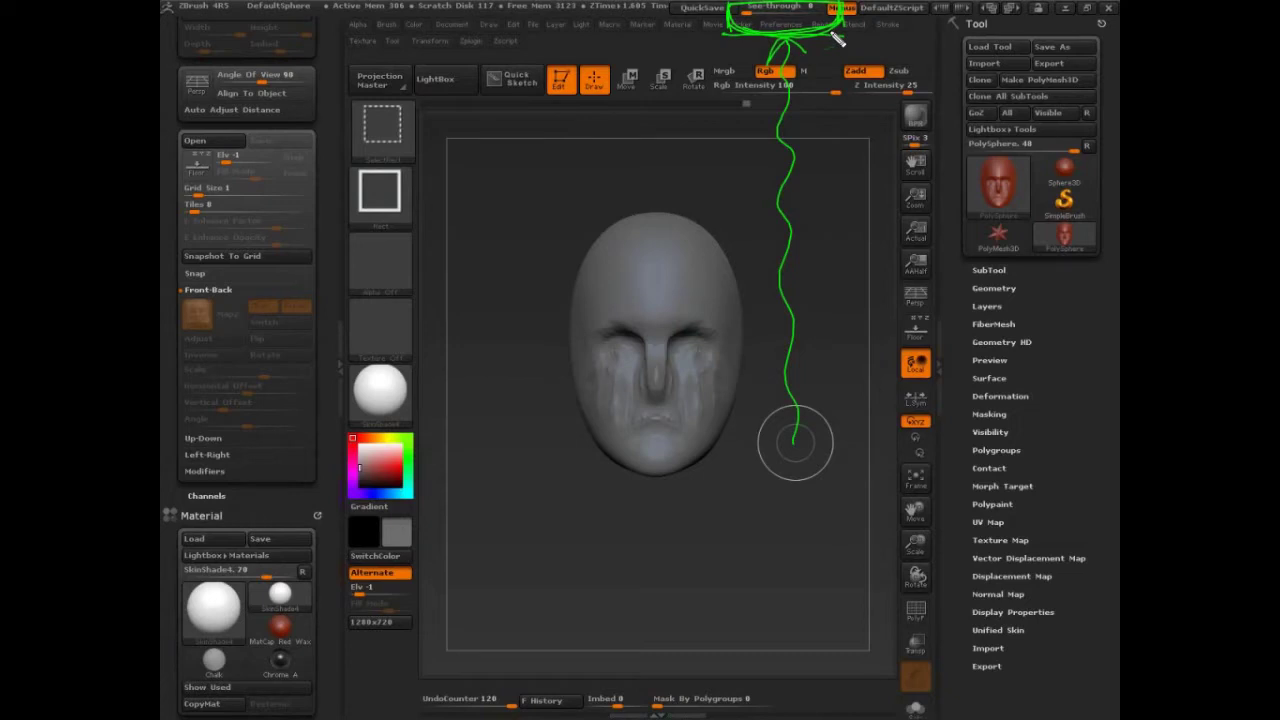
{"action": "key", "text": "Escape"}
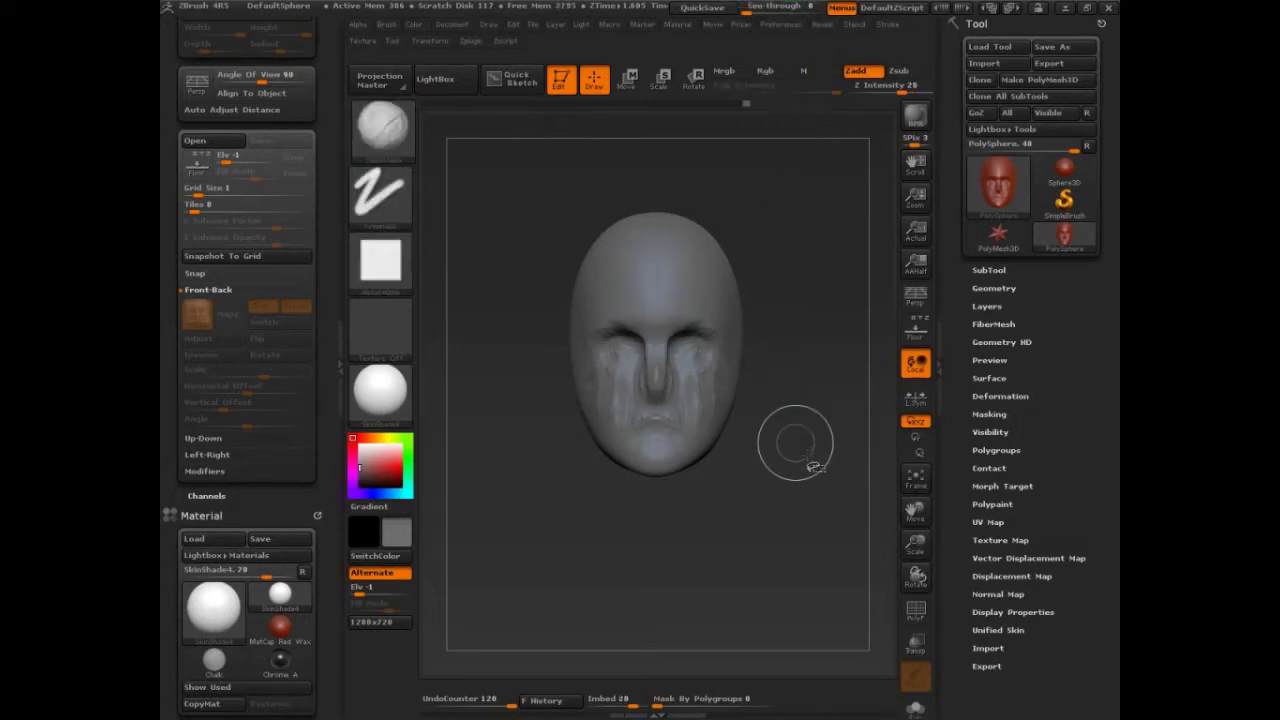
{"action": "left_click_drag", "start_coordinate": [758, 8], "coordinate": [778, 11]}
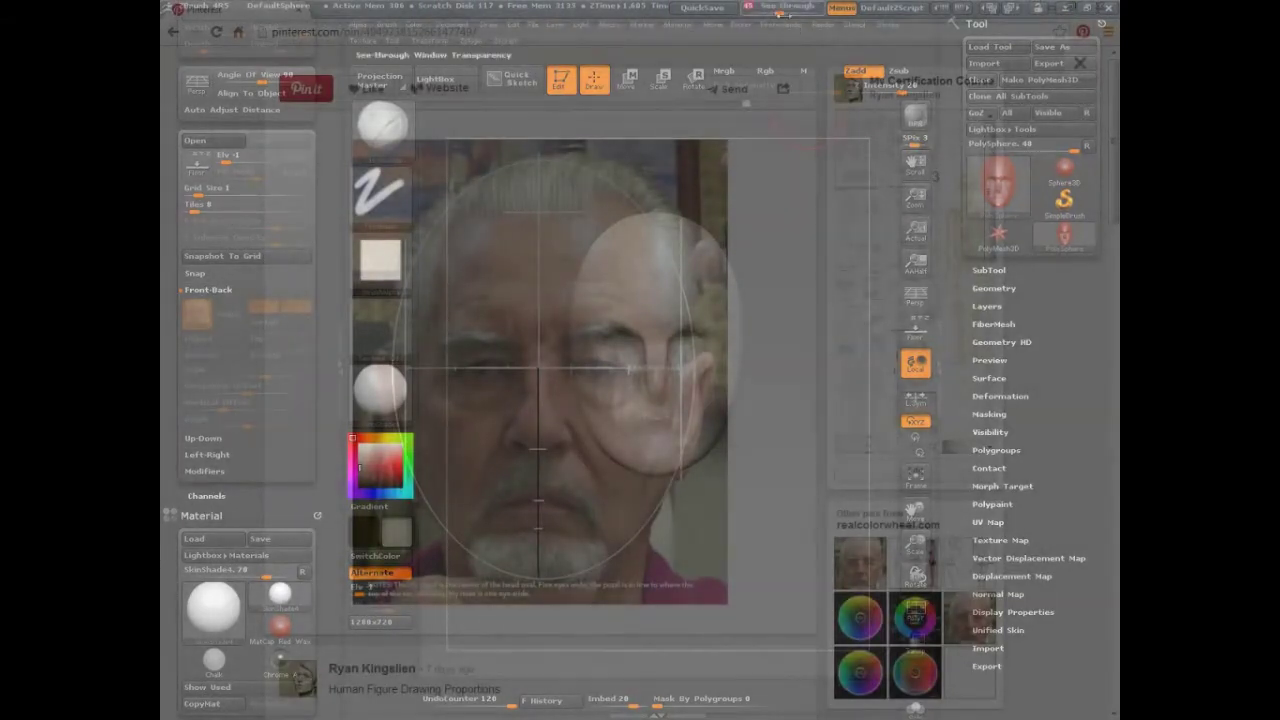
{"action": "left_click_drag", "start_coordinate": [779, 12], "coordinate": [785, 12]}
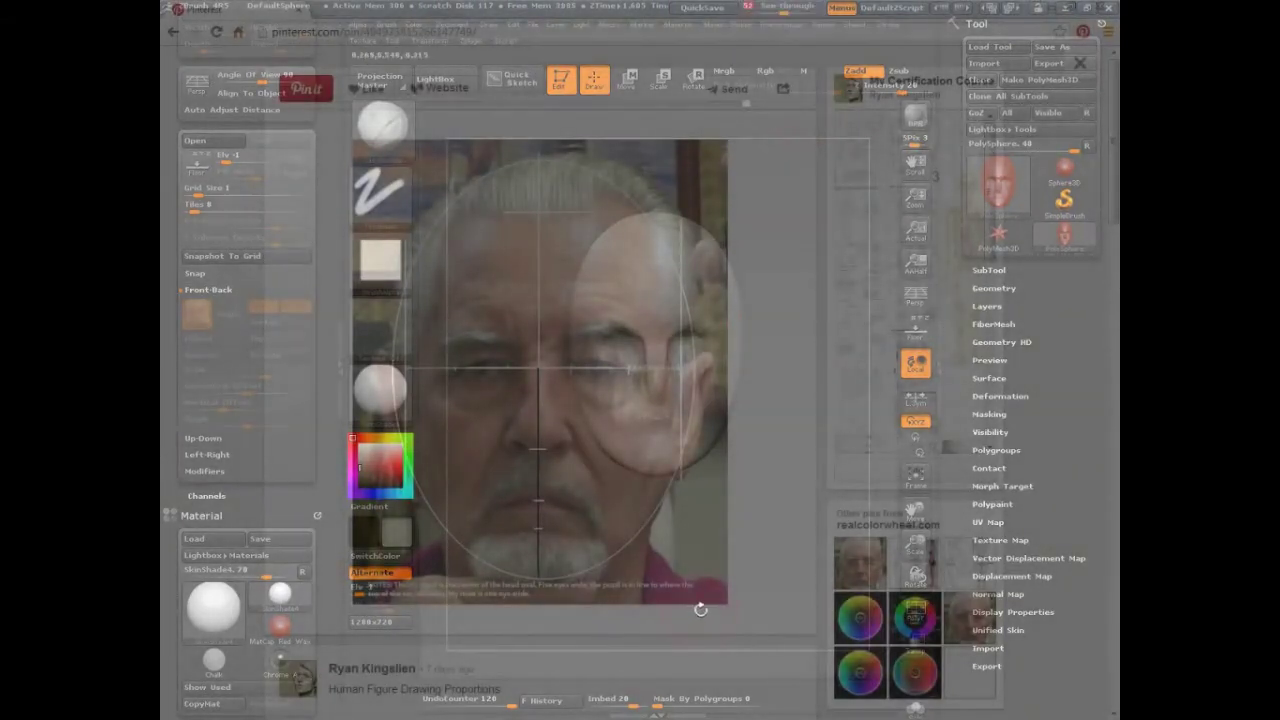
{"action": "key", "text": "ctrl+shift"}
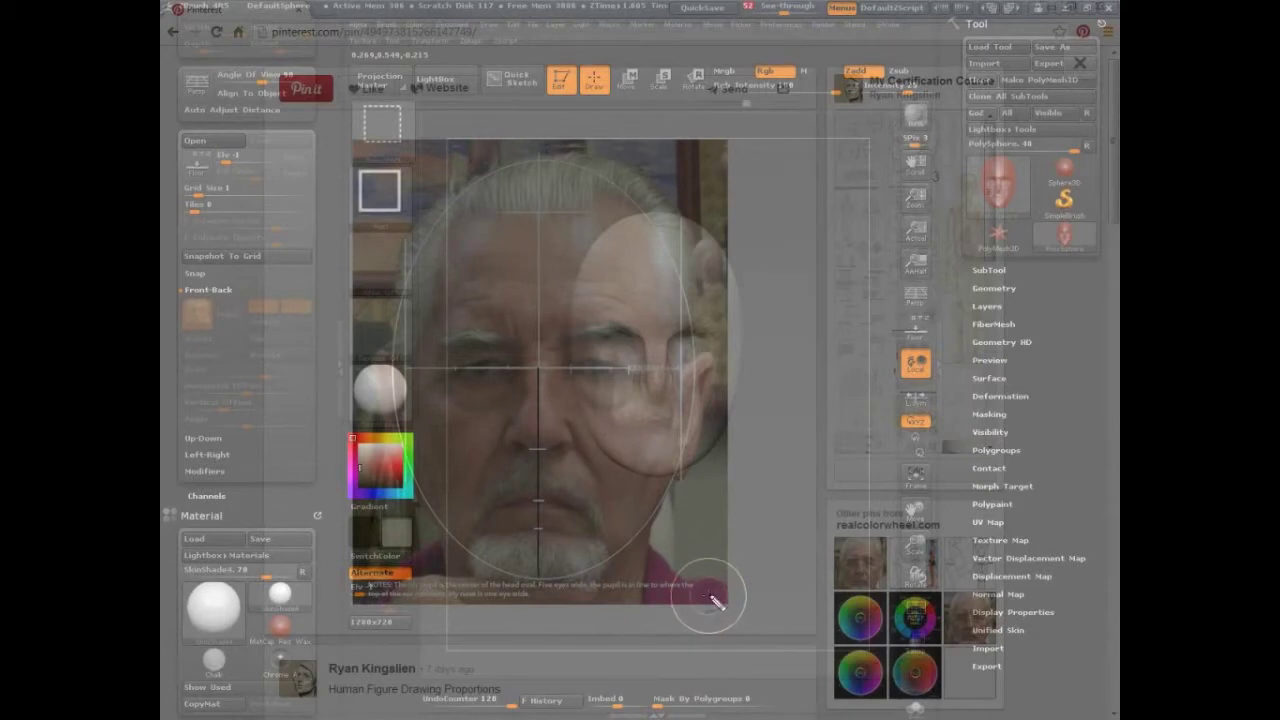
{"action": "mouse_move", "coordinate": [853, 118]}
{"action": "left_mouse_down", "text": "ctrl+shift"}
{"action": "mouse_move", "coordinate": [335, 105]}
{"action": "mouse_move", "coordinate": [342, 385]}
{"action": "mouse_move", "coordinate": [495, 645]}
{"action": "mouse_move", "coordinate": [873, 648]}
{"action": "mouse_move", "coordinate": [880, 110]}
{"action": "left_mouse_up", "text": "ctrl+shift"}
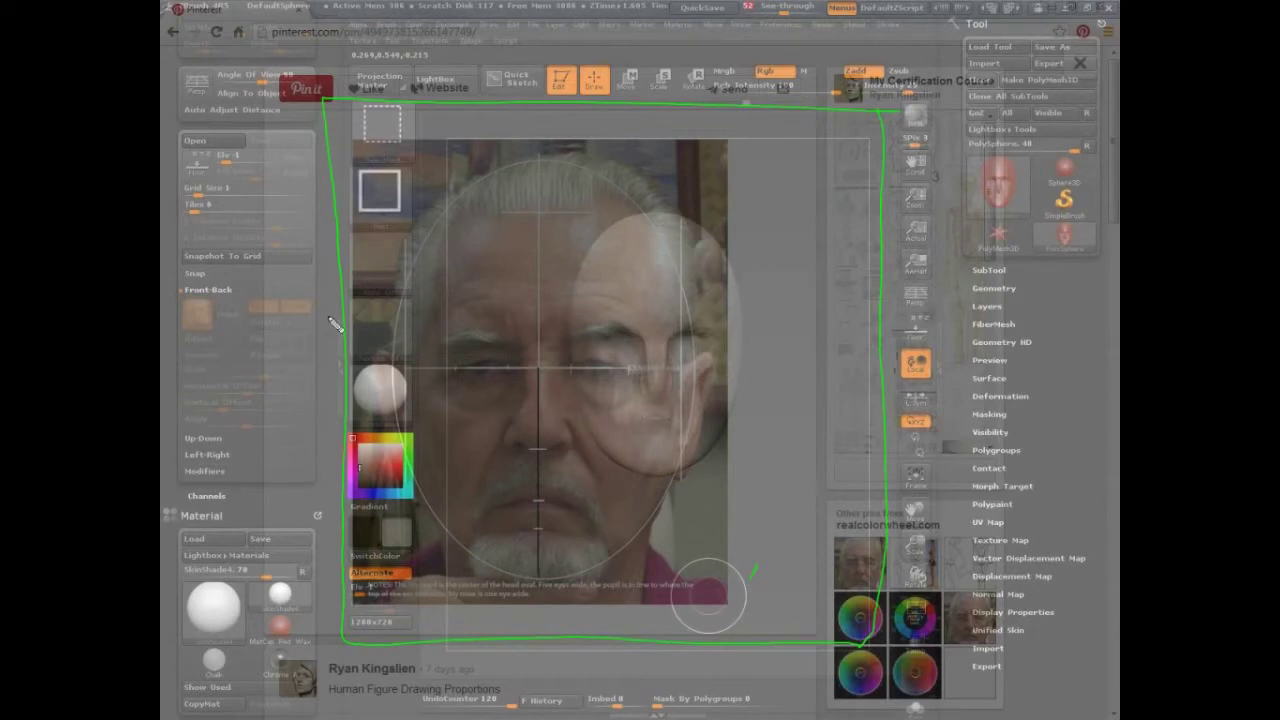
{"action": "left_click_drag", "start_coordinate": [327, 314], "coordinate": [168, 330]}
{"action": "left_click_drag", "start_coordinate": [315, 252], "coordinate": [178, 246]}
{"action": "left_click_drag", "start_coordinate": [318, 182], "coordinate": [167, 170]}
{"action": "left_click_drag", "start_coordinate": [308, 109], "coordinate": [181, 93]}
{"action": "left_click_drag", "start_coordinate": [331, 37], "coordinate": [351, 98]}
{"action": "left_click_drag", "start_coordinate": [428, 38], "coordinate": [438, 108]}
{"action": "left_click_drag", "start_coordinate": [556, 44], "coordinate": [553, 98]}
{"action": "left_click_drag", "start_coordinate": [667, 40], "coordinate": [675, 98]}
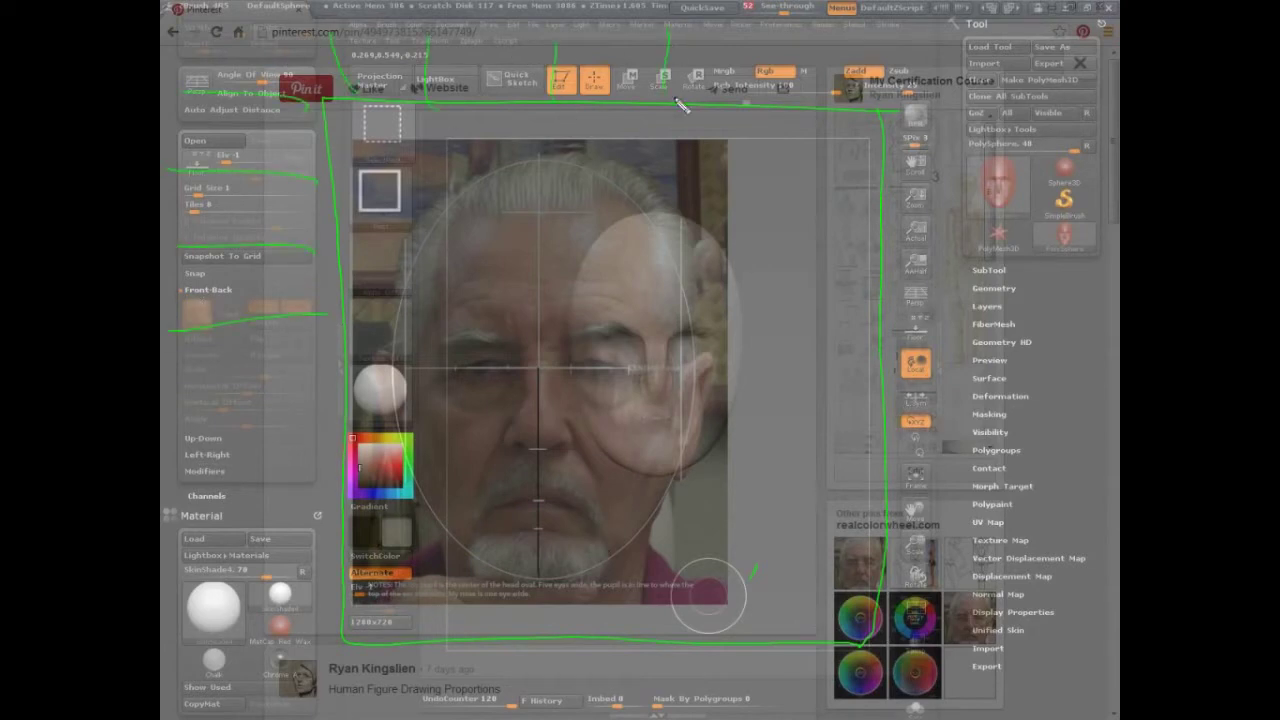
{"action": "left_click_drag", "start_coordinate": [778, 38], "coordinate": [763, 92]}
{"action": "left_click_drag", "start_coordinate": [927, 103], "coordinate": [1060, 68]}
{"action": "left_click_drag", "start_coordinate": [964, 195], "coordinate": [1057, 202]}
{"action": "left_click_drag", "start_coordinate": [964, 328], "coordinate": [1071, 356]}
{"action": "left_click_drag", "start_coordinate": [950, 488], "coordinate": [1070, 530]}
{"action": "left_click_drag", "start_coordinate": [946, 604], "coordinate": [1054, 660]}
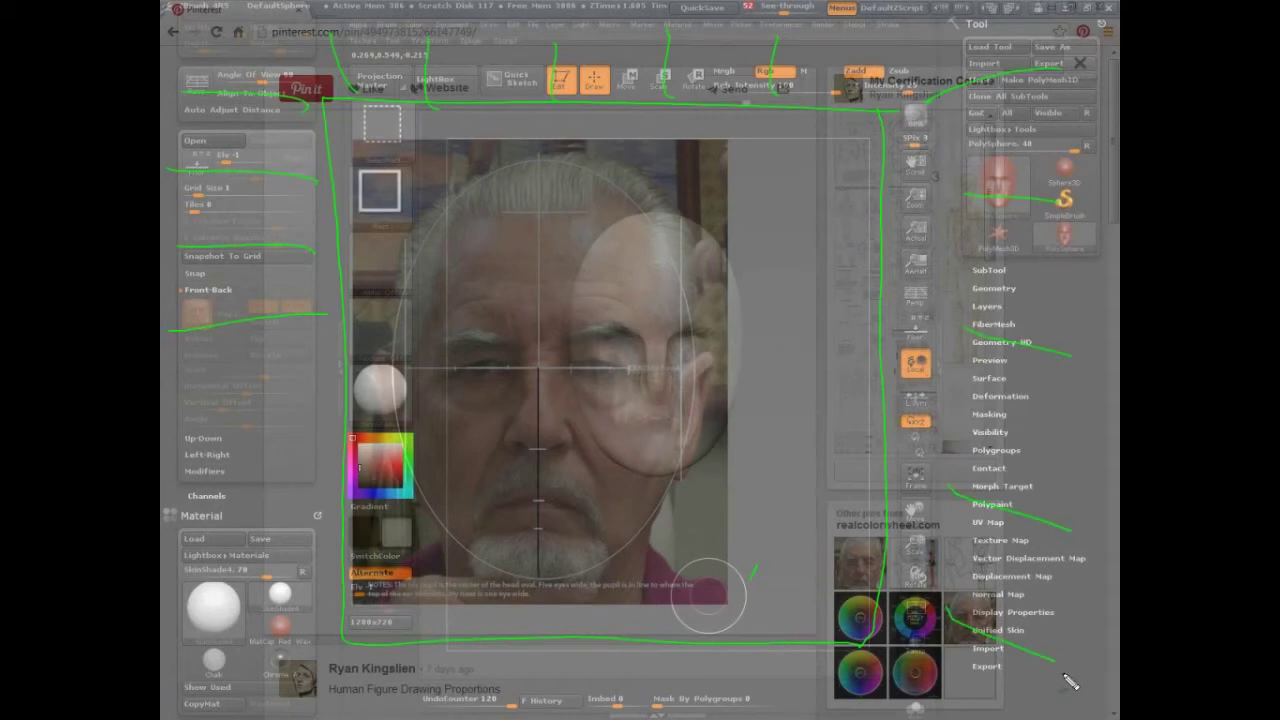
{"action": "key", "text": "Escape"}
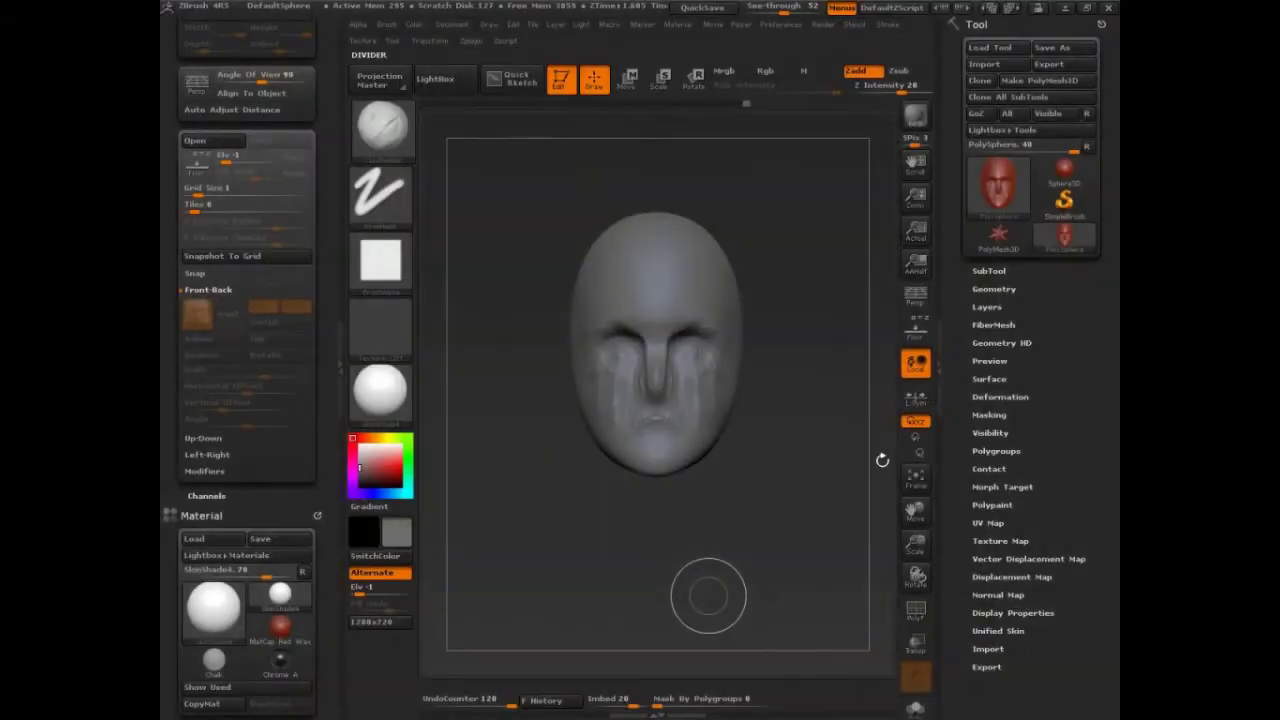
Scale and position the head so it overlays the face in the reference photo.
{"action": "key", "text": "shift+z"}
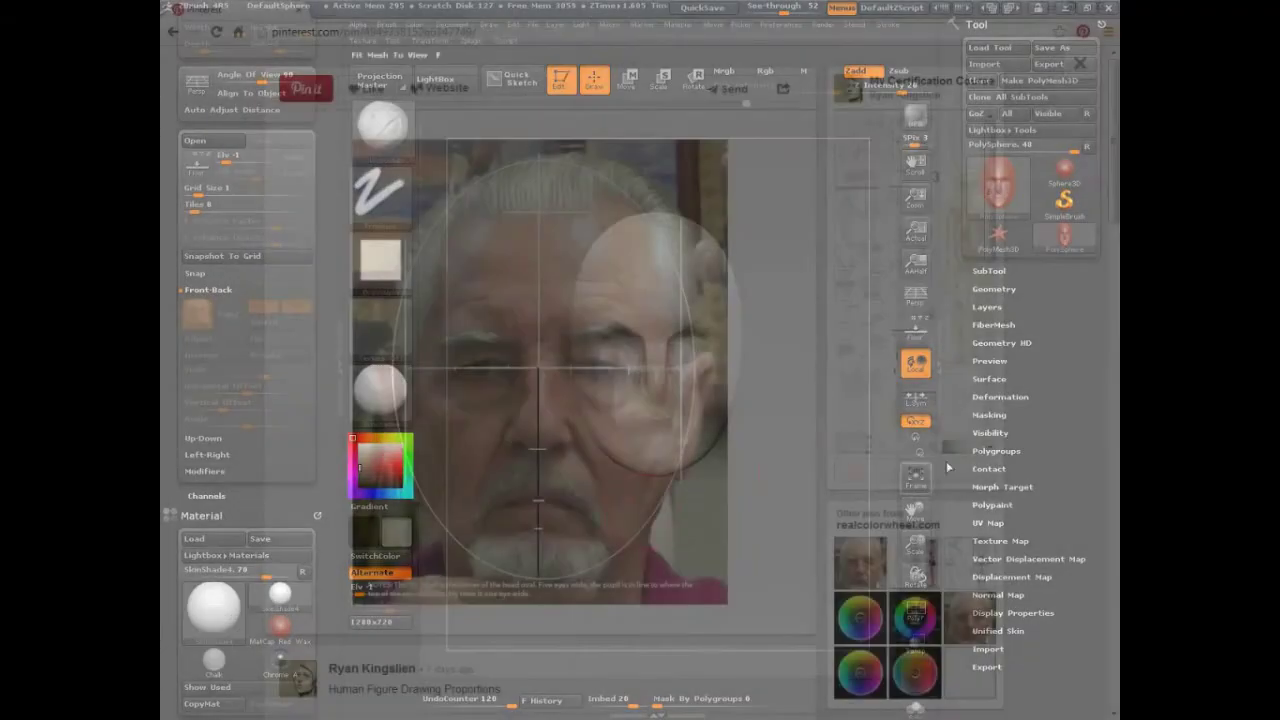
{"action": "key", "text": "shift+z"}
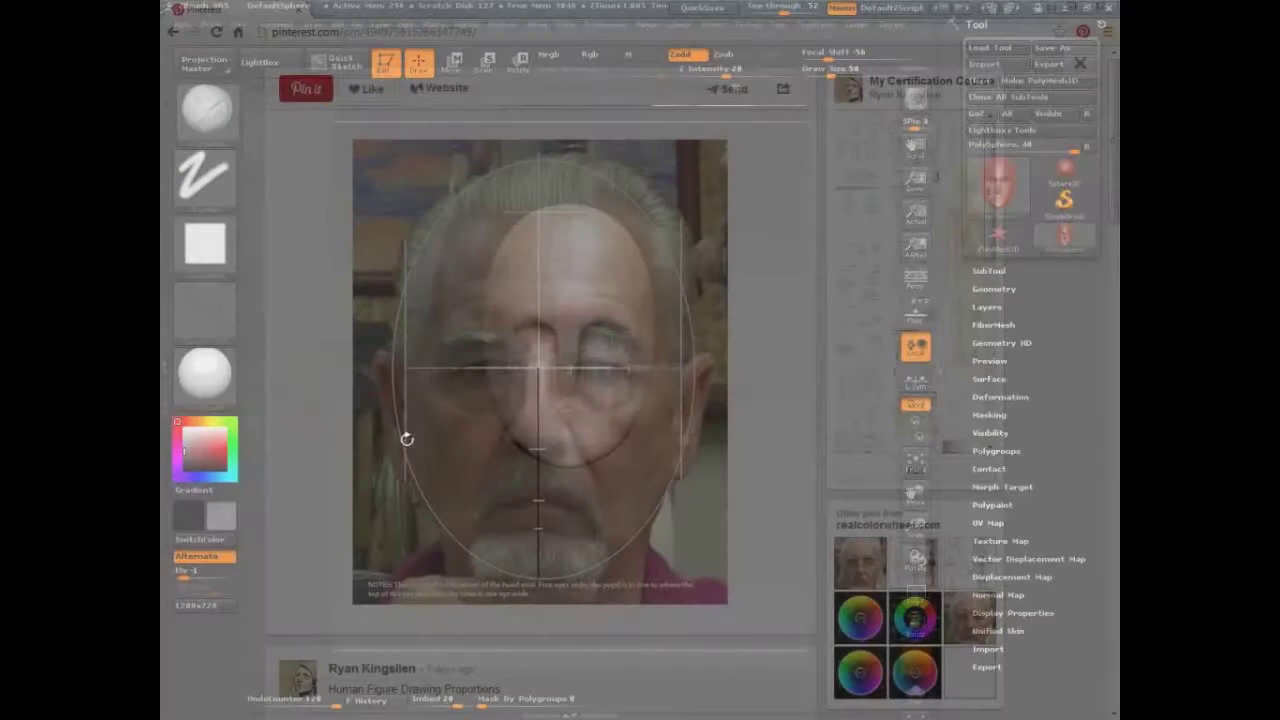
{"action": "left_click_drag", "start_coordinate": [745, 467], "coordinate": [711, 485], "text": "alt"}
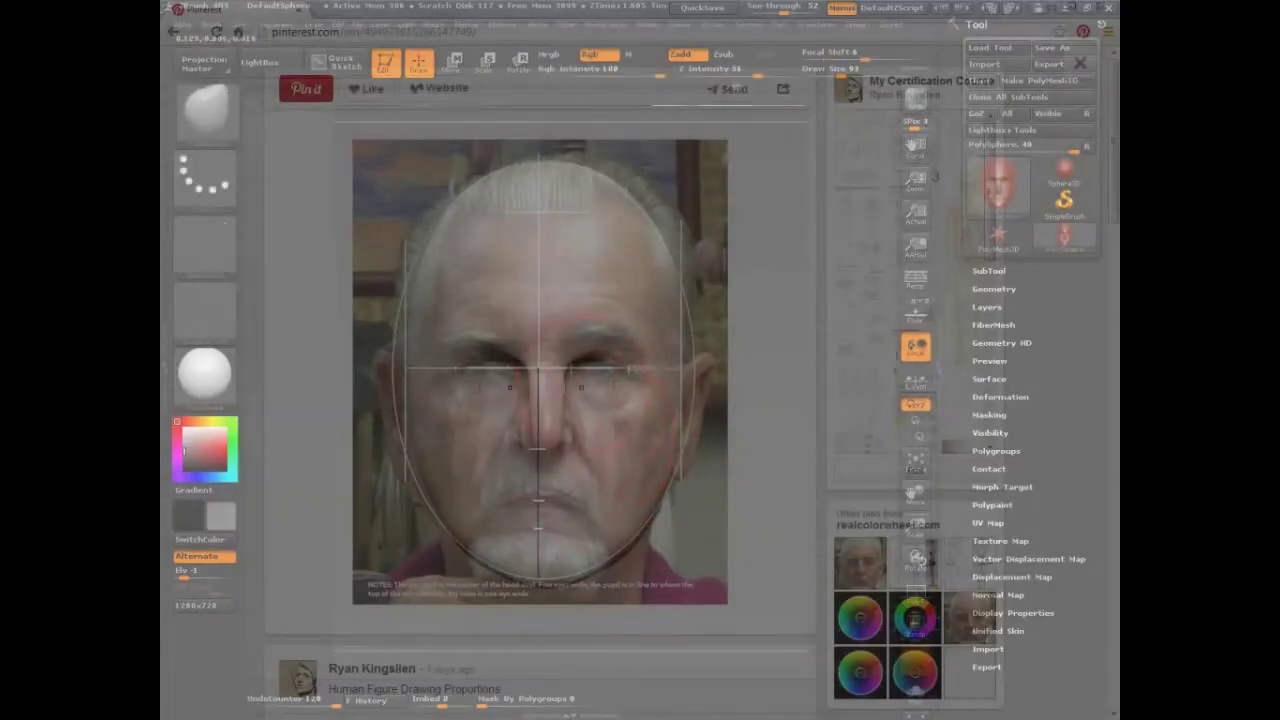
Reshape the sides of the face and skull to the photo's outline with the Move brush, adjusting the draw size between strokes.
{"action": "key", "text": "s"}
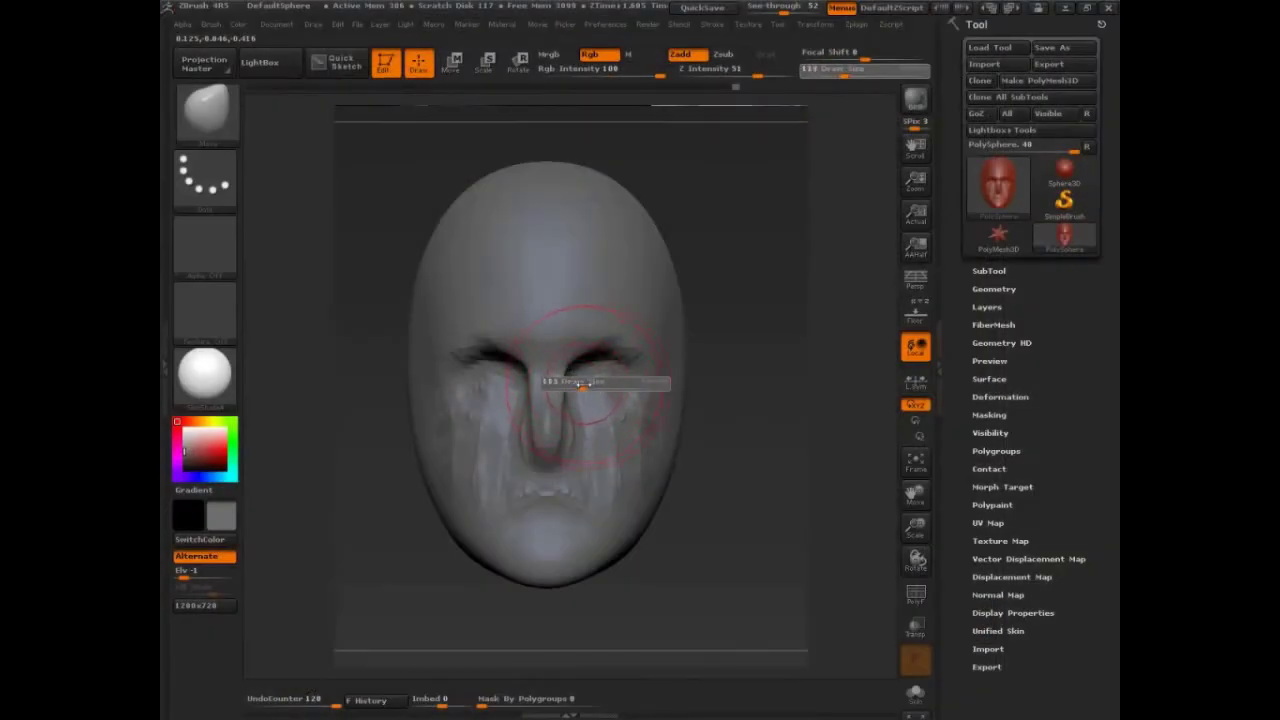
{"action": "left_click_drag", "start_coordinate": [583, 384], "coordinate": [585, 384]}
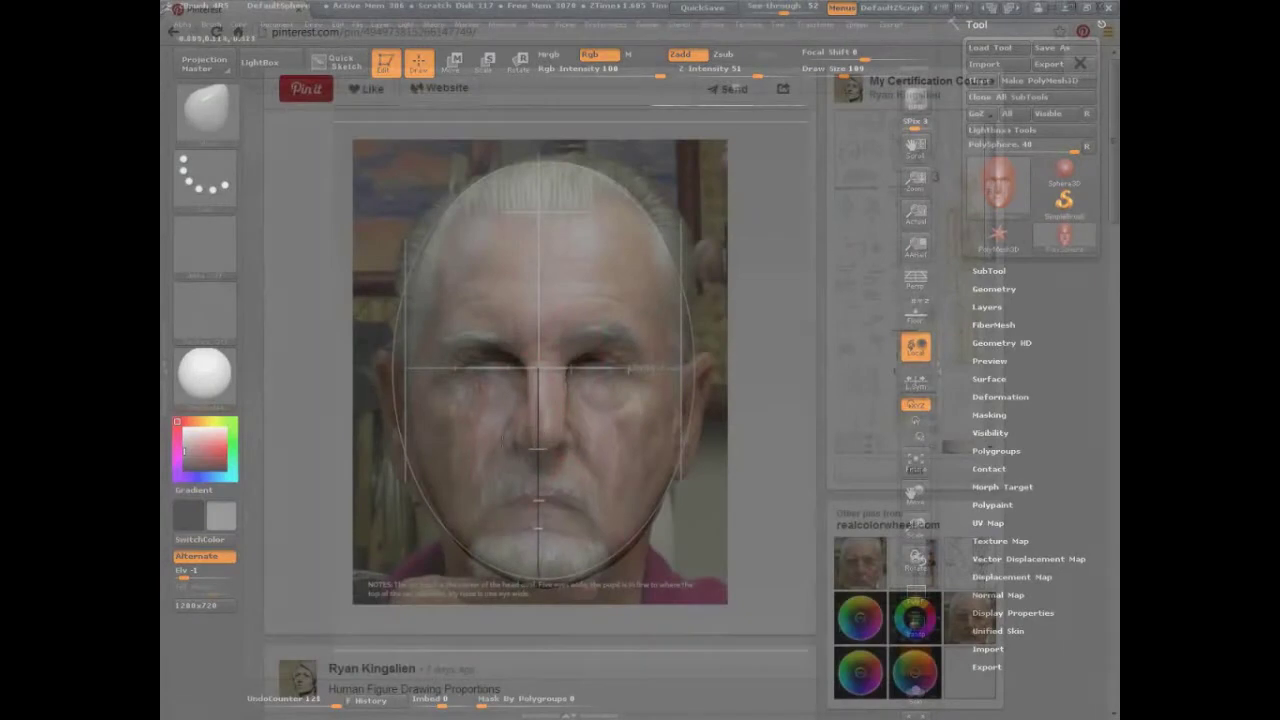
{"action": "left_click_drag", "start_coordinate": [506, 438], "coordinate": [434, 425]}
{"action": "key", "text": "s"}
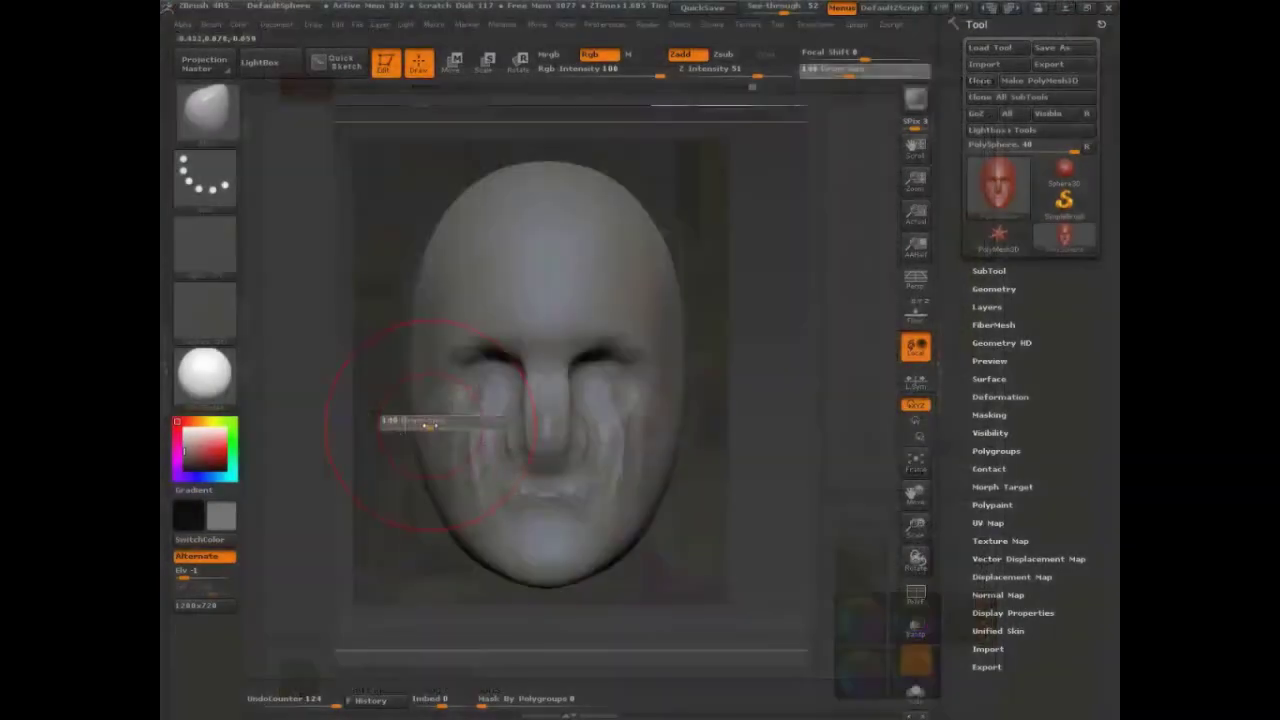
{"action": "left_click_drag", "start_coordinate": [408, 482], "coordinate": [402, 482]}
{"action": "key", "text": "s"}
{"action": "left_click_drag", "start_coordinate": [420, 319], "coordinate": [412, 319]}
{"action": "left_click_drag", "start_coordinate": [408, 340], "coordinate": [416, 340]}
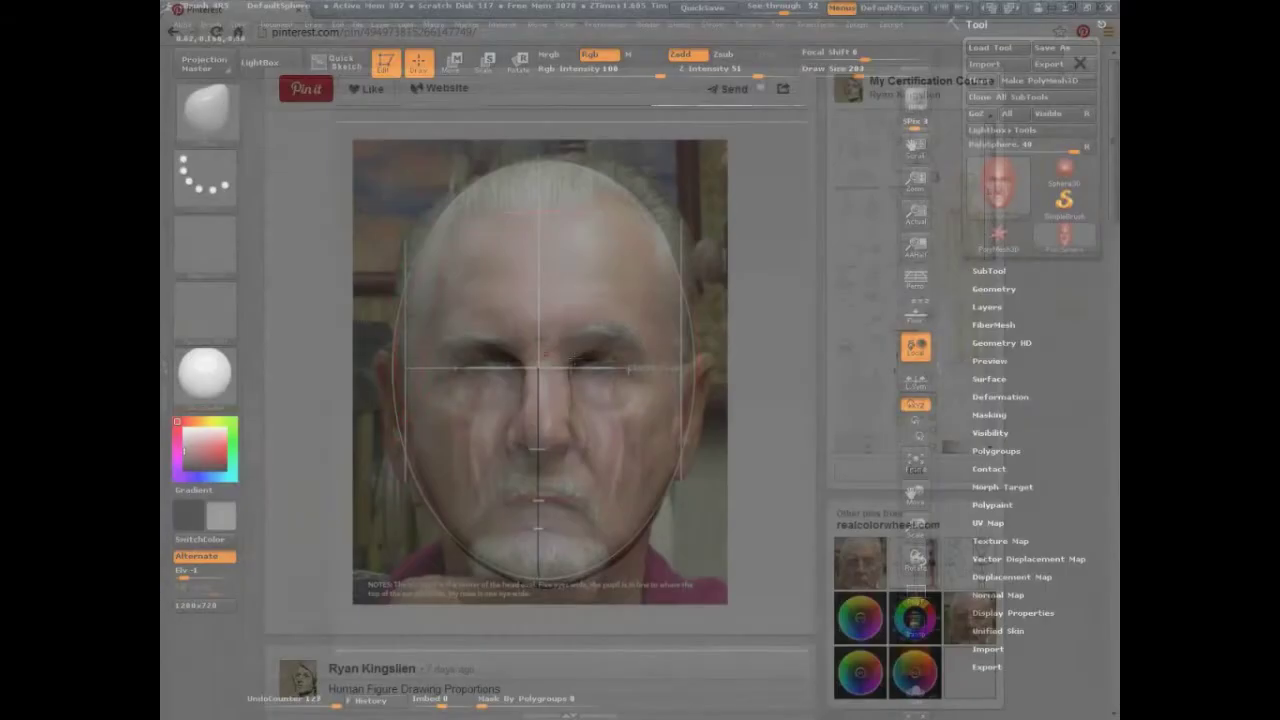
{"action": "key", "text": "s"}
{"action": "left_click_drag", "start_coordinate": [580, 358], "coordinate": [568, 358]}
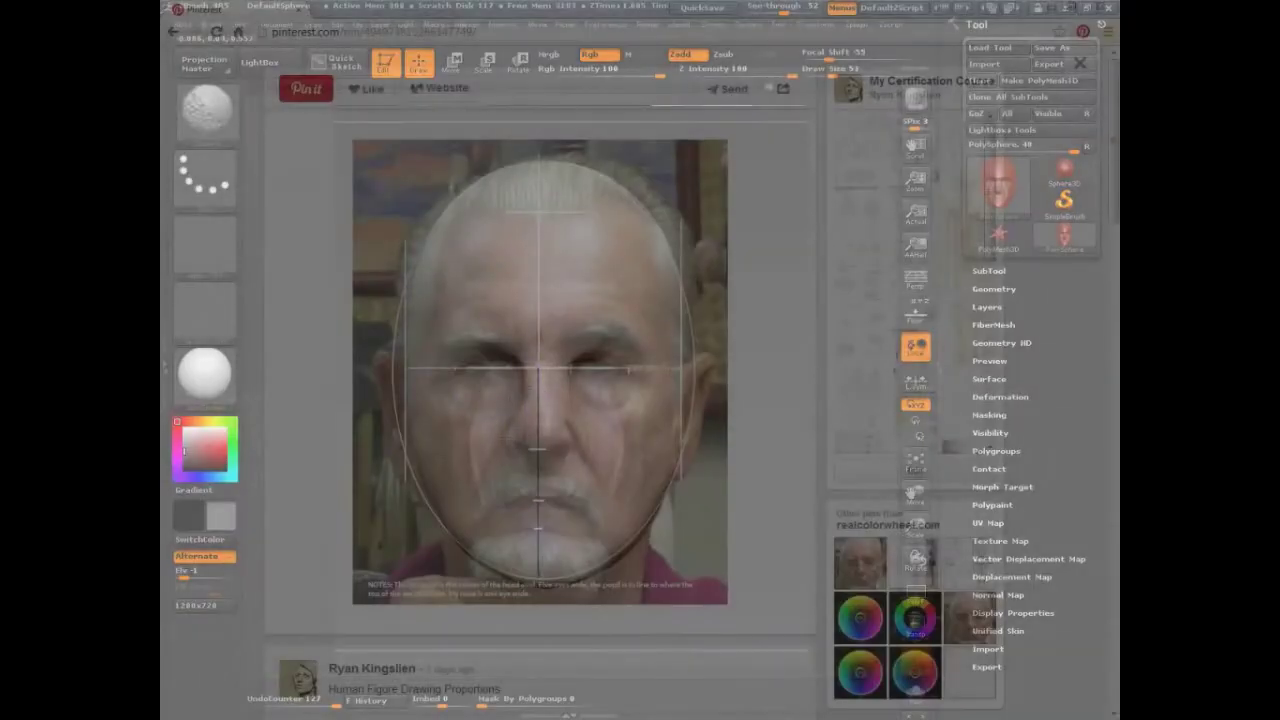
Sculpt the nose base, upper lip and eye area over the photo's features with a clay brush, adjusting its draw size.
{"action": "key", "text": "2"}
{"action": "key", "text": "s"}
{"action": "left_click_drag", "start_coordinate": [494, 400], "coordinate": [498, 420]}
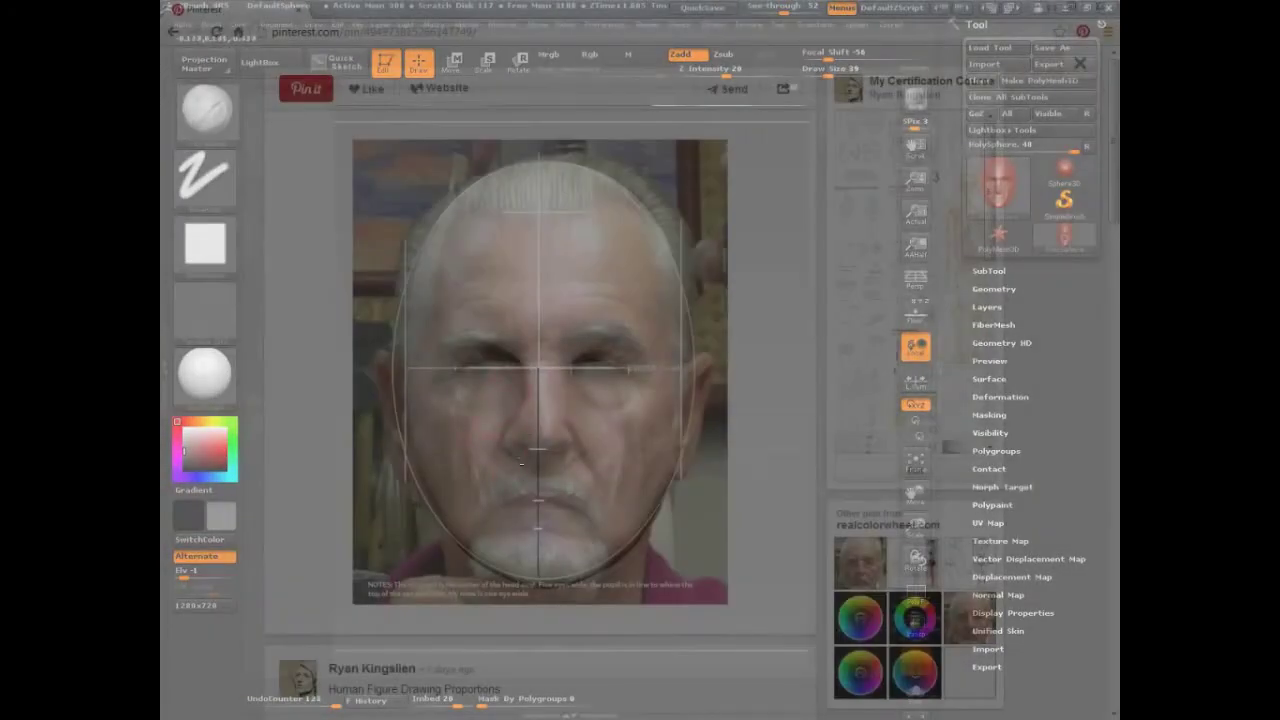
{"action": "left_click_drag", "start_coordinate": [521, 464], "coordinate": [512, 453]}
{"action": "mouse_move", "coordinate": [530, 466]}
{"action": "left_mouse_down"}
{"action": "mouse_move", "coordinate": [546, 467]}
{"action": "mouse_move", "coordinate": [542, 494]}
{"action": "left_mouse_up"}
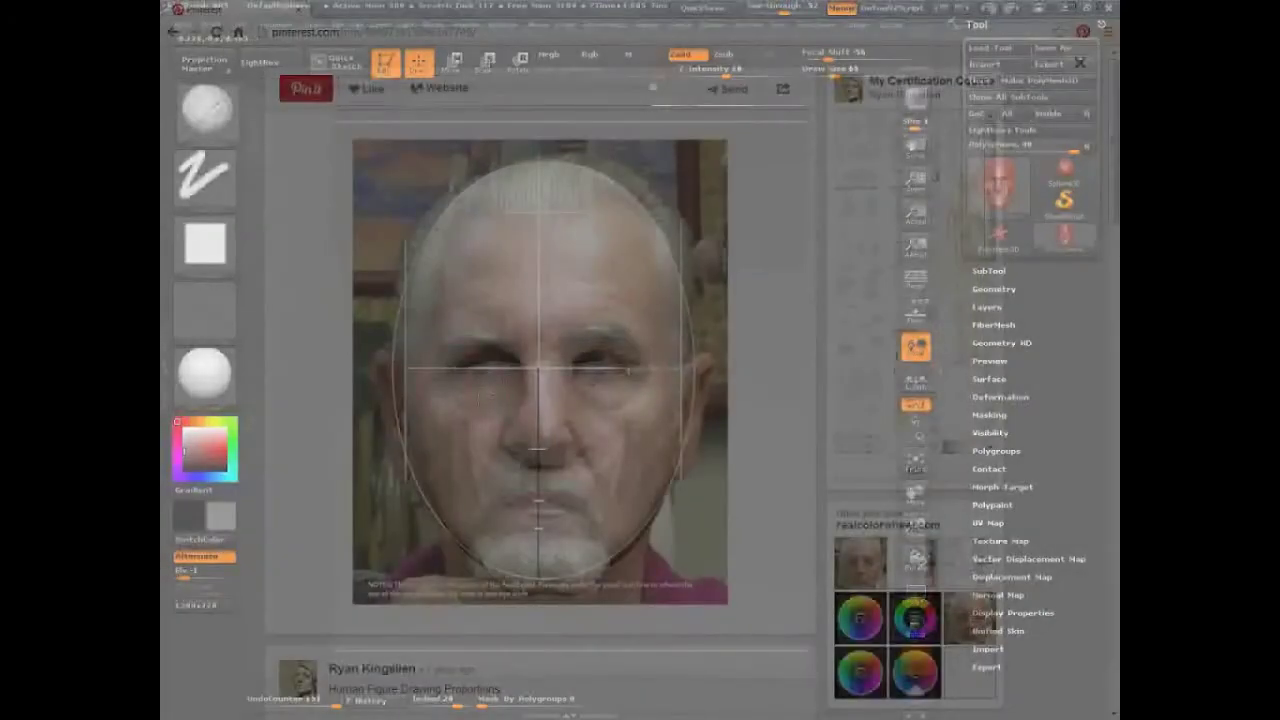
{"action": "left_click_drag", "start_coordinate": [488, 358], "coordinate": [458, 353]}
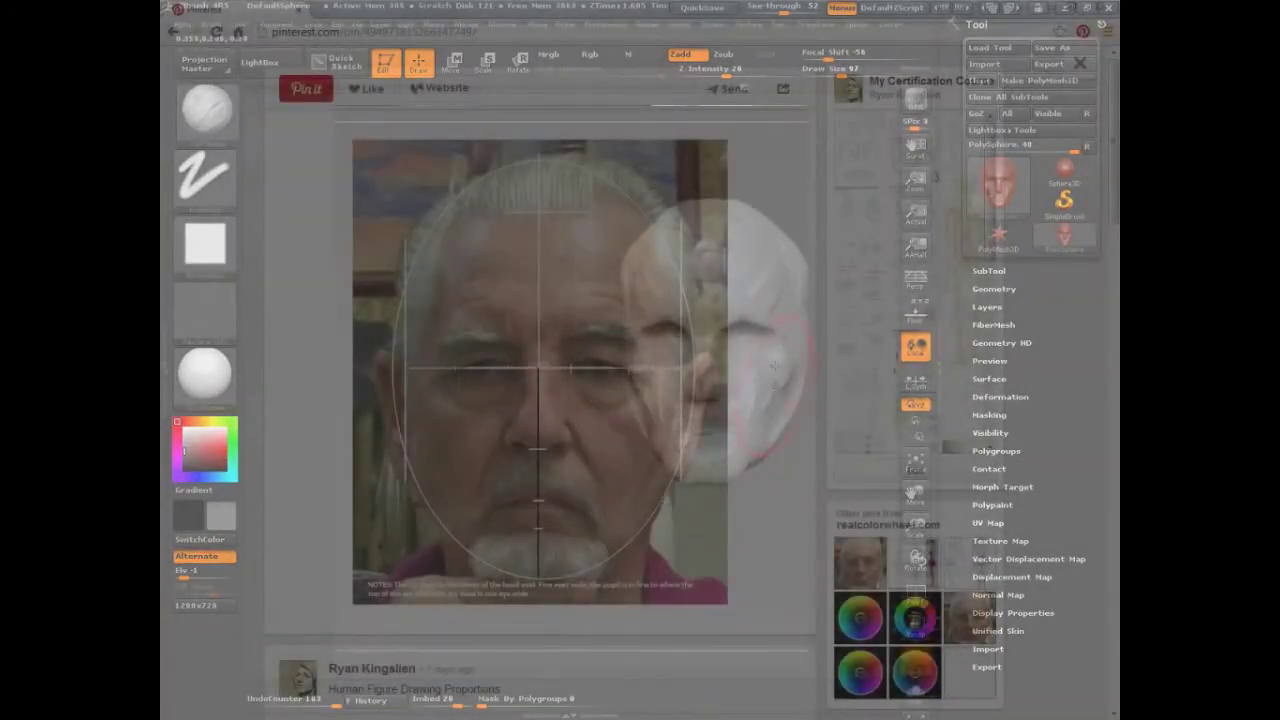
Lower the window See-through to 18 and adjust the view of the head beside the photo.
{"action": "left_click_drag", "start_coordinate": [784, 8], "coordinate": [760, 9]}
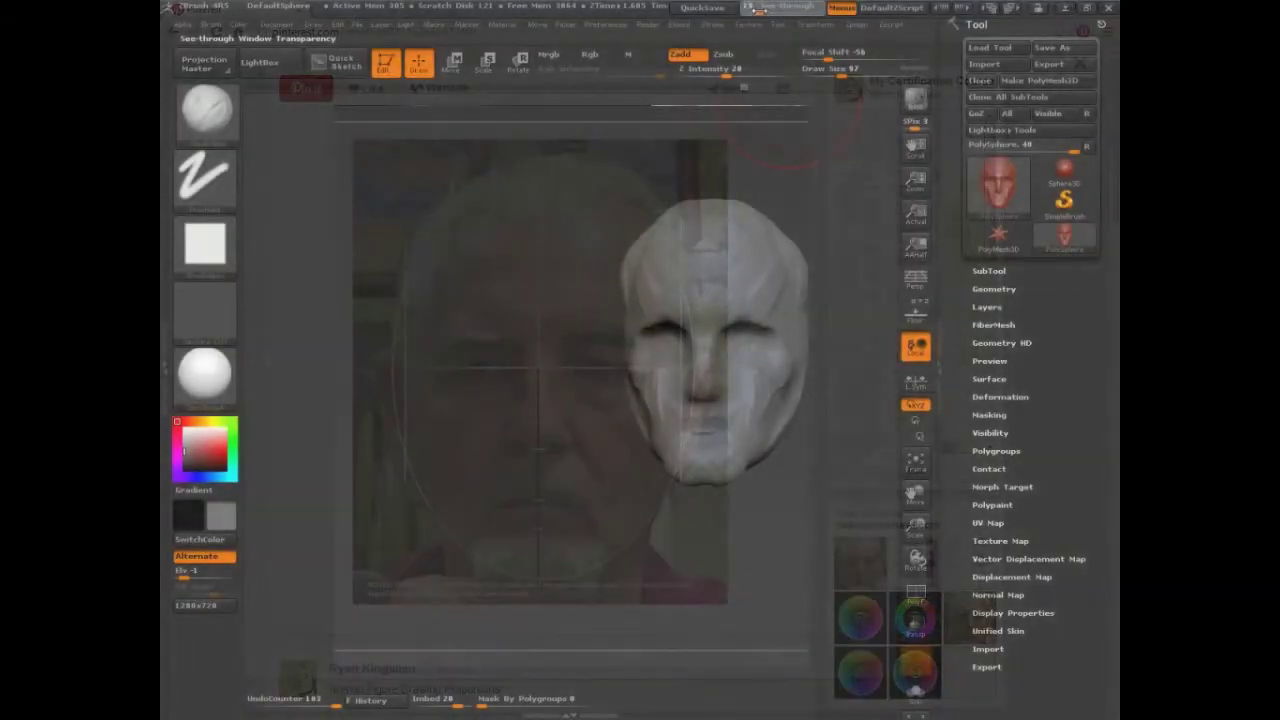
{"action": "left_click_drag", "start_coordinate": [786, 474], "coordinate": [791, 514]}
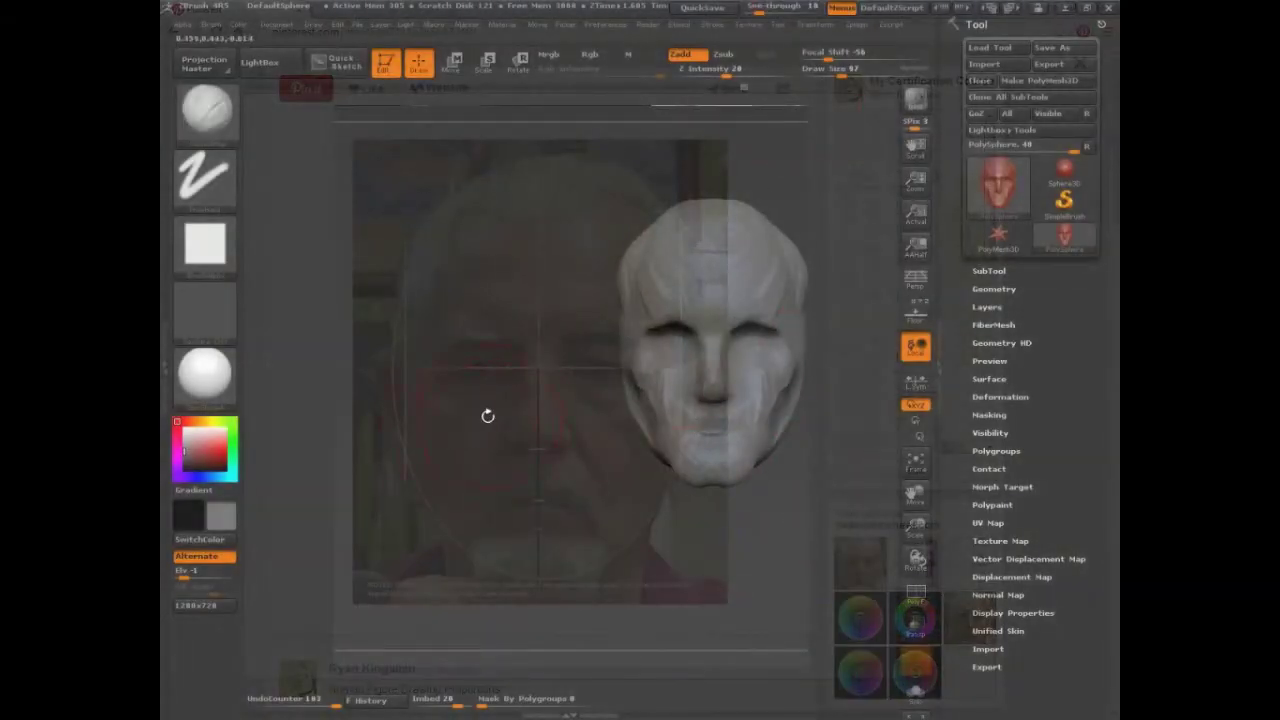
{"action": "key", "text": "ctrl+shift+d"}
{"action": "mouse_move", "coordinate": [496, 405]}
{"action": "left_mouse_down"}
{"action": "mouse_move", "coordinate": [460, 428]}
{"action": "mouse_move", "coordinate": [517, 403]}
{"action": "mouse_move", "coordinate": [440, 405]}
{"action": "mouse_move", "coordinate": [575, 385]}
{"action": "mouse_move", "coordinate": [652, 400]}
{"action": "left_mouse_up"}
{"action": "mouse_move", "coordinate": [567, 416]}
{"action": "left_mouse_down"}
{"action": "mouse_move", "coordinate": [614, 495]}
{"action": "mouse_move", "coordinate": [573, 438]}
{"action": "left_mouse_up"}
{"action": "mouse_move", "coordinate": [508, 413]}
{"action": "left_mouse_down"}
{"action": "mouse_move", "coordinate": [472, 511]}
{"action": "mouse_move", "coordinate": [520, 503]}
{"action": "left_mouse_up"}
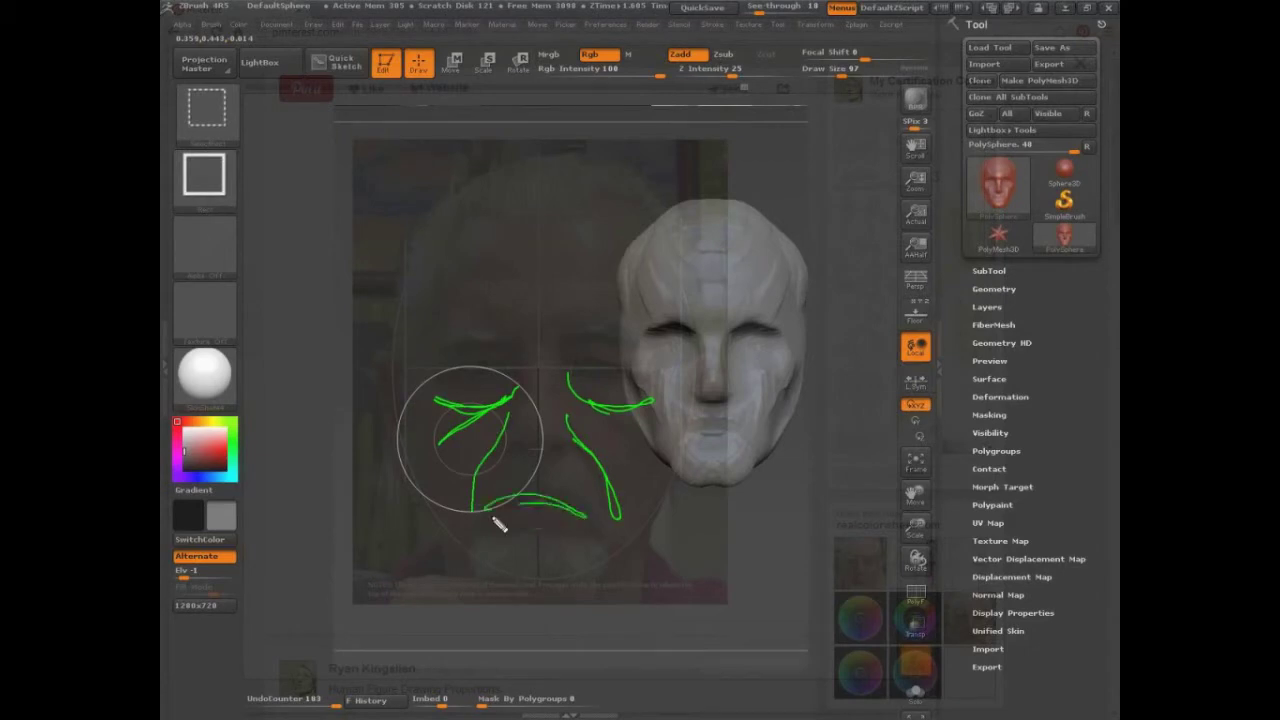
{"action": "left_click_drag", "start_coordinate": [508, 447], "coordinate": [558, 443]}
{"action": "left_click_drag", "start_coordinate": [520, 378], "coordinate": [432, 372]}
{"action": "mouse_move", "coordinate": [506, 322]}
{"action": "left_mouse_down"}
{"action": "mouse_move", "coordinate": [522, 362]}
{"action": "mouse_move", "coordinate": [640, 316]}
{"action": "left_mouse_up"}
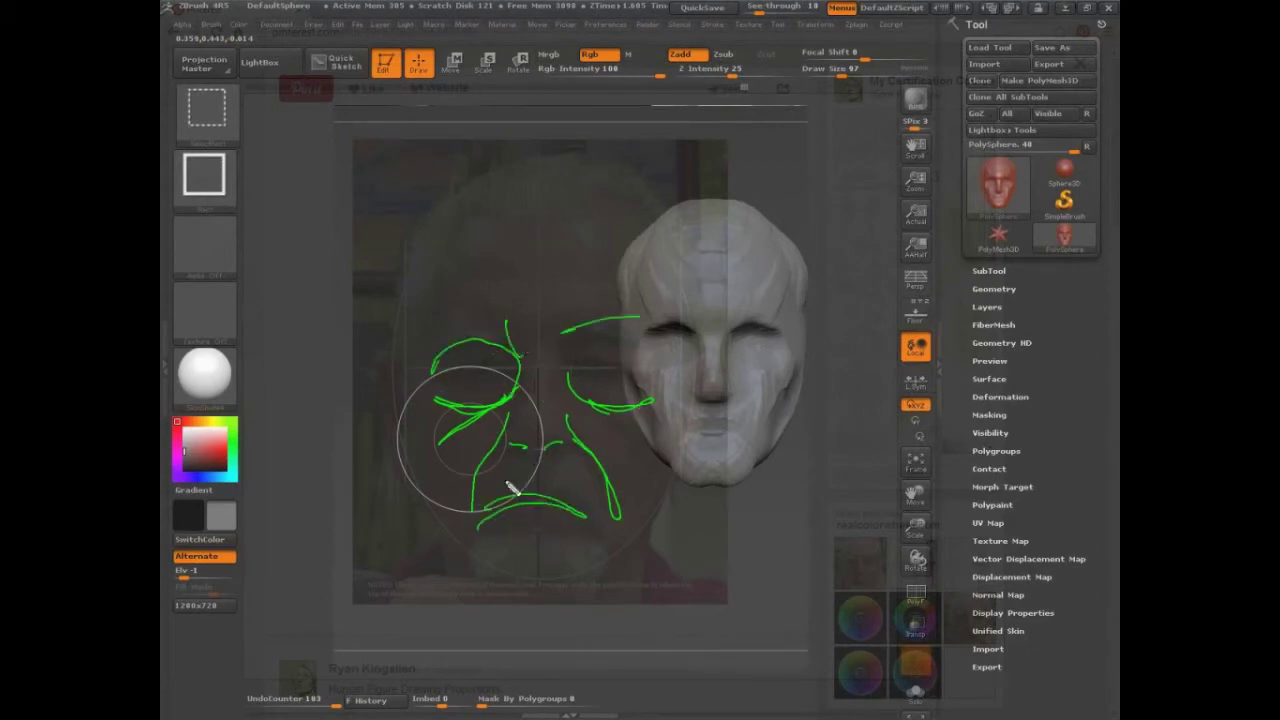
{"action": "left_click_drag", "start_coordinate": [521, 452], "coordinate": [543, 451]}
{"action": "left_click_drag", "start_coordinate": [404, 468], "coordinate": [493, 580]}
{"action": "left_click_drag", "start_coordinate": [672, 492], "coordinate": [600, 582]}
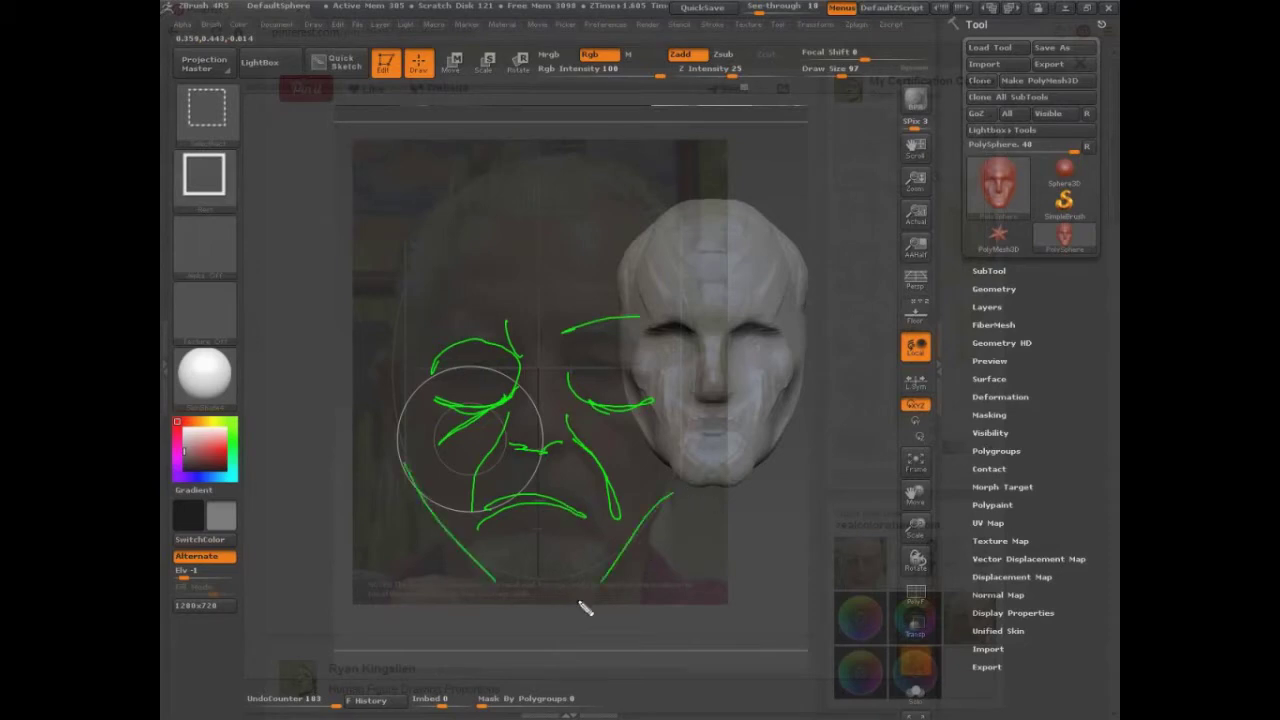
{"action": "left_click_drag", "start_coordinate": [472, 606], "coordinate": [668, 592]}
{"action": "key", "text": "Escape"}
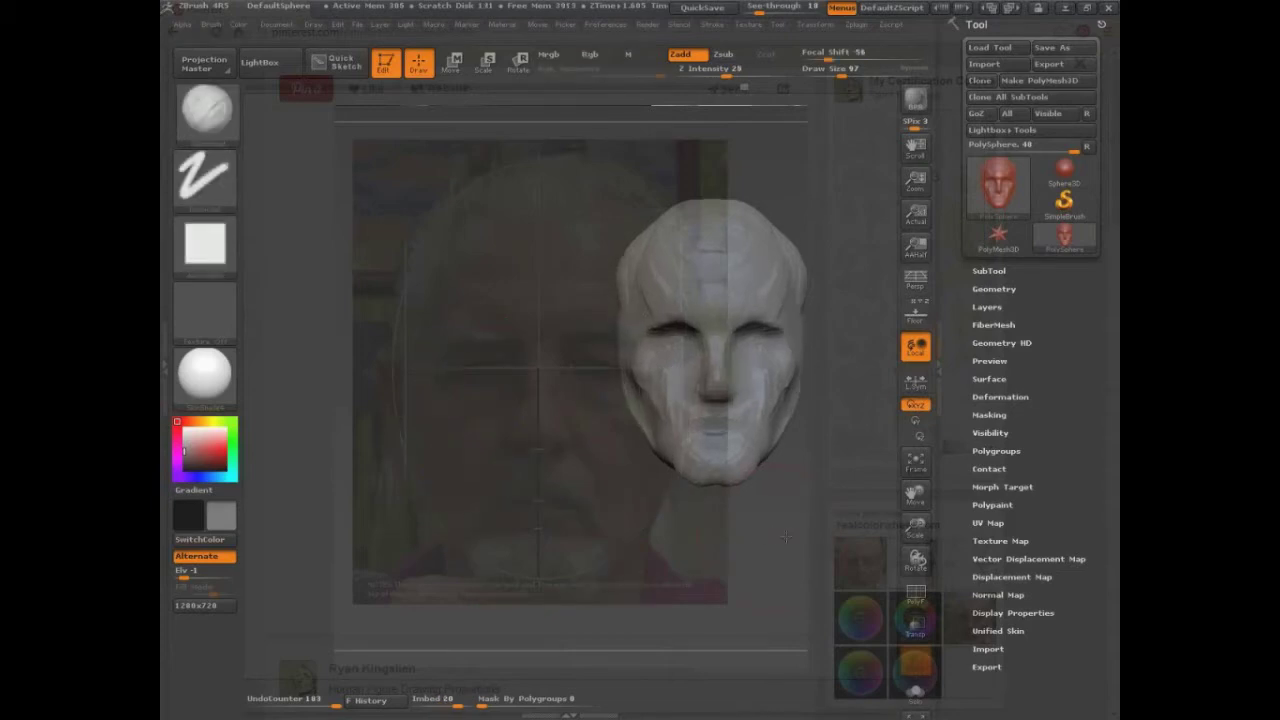
Set the window See-through to 0 and enlarge the head in the centre of the canvas.
{"action": "mouse_move", "coordinate": [760, 9]}
{"action": "left_mouse_down"}
{"action": "mouse_move", "coordinate": [745, 9]}
{"action": "mouse_move", "coordinate": [800, 9]}
{"action": "mouse_move", "coordinate": [745, 9]}
{"action": "left_mouse_up"}
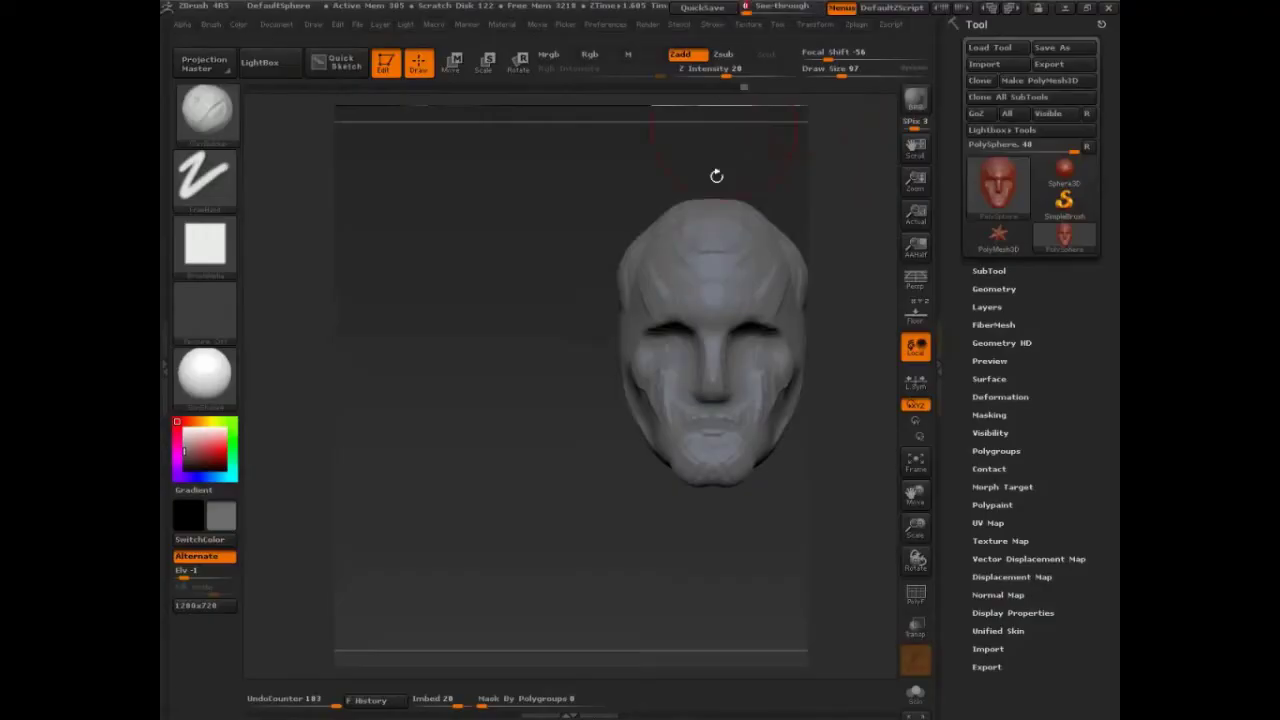
{"action": "mouse_move", "coordinate": [758, 570]}
{"action": "left_mouse_down", "text": "alt"}
{"action": "mouse_move", "coordinate": [660, 592]}
{"action": "mouse_move", "coordinate": [784, 600]}
{"action": "mouse_move", "coordinate": [709, 564]}
{"action": "left_mouse_up", "text": "alt"}
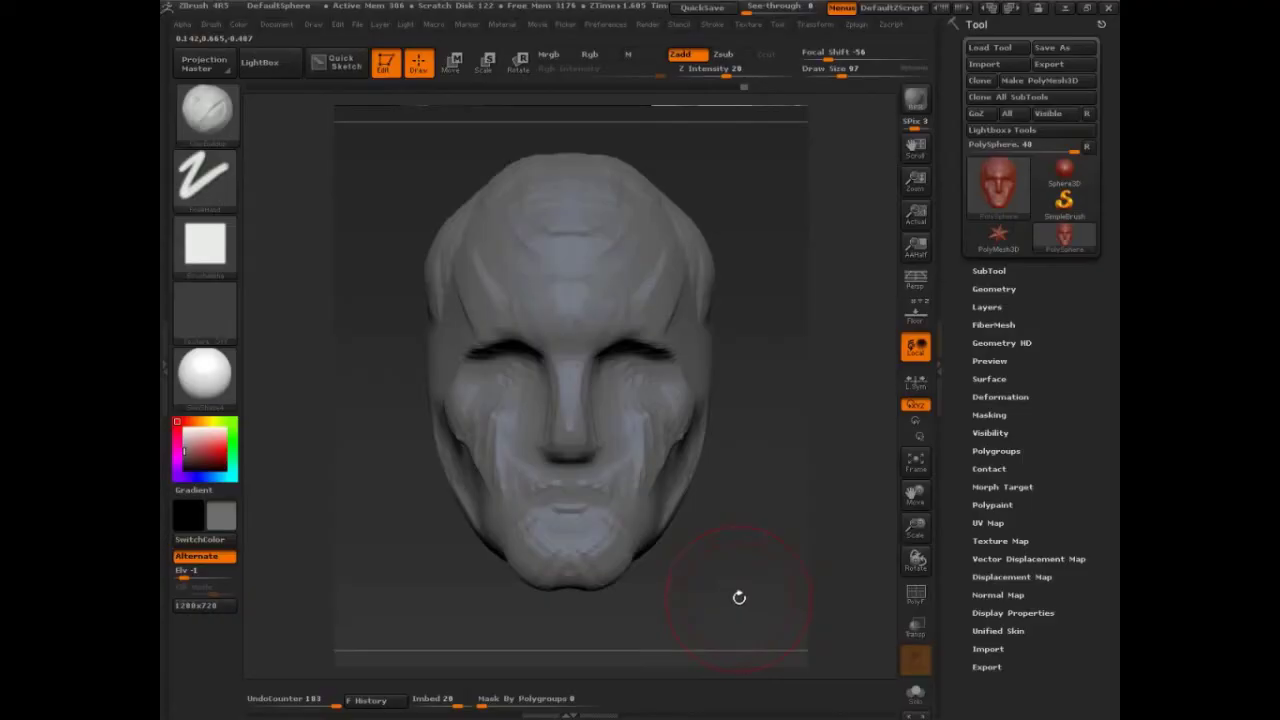
Switch back and forth between the reference photo in the browser and ZBrush to compare the sculpted face with it.
{"action": "key", "text": "alt+Tab"}
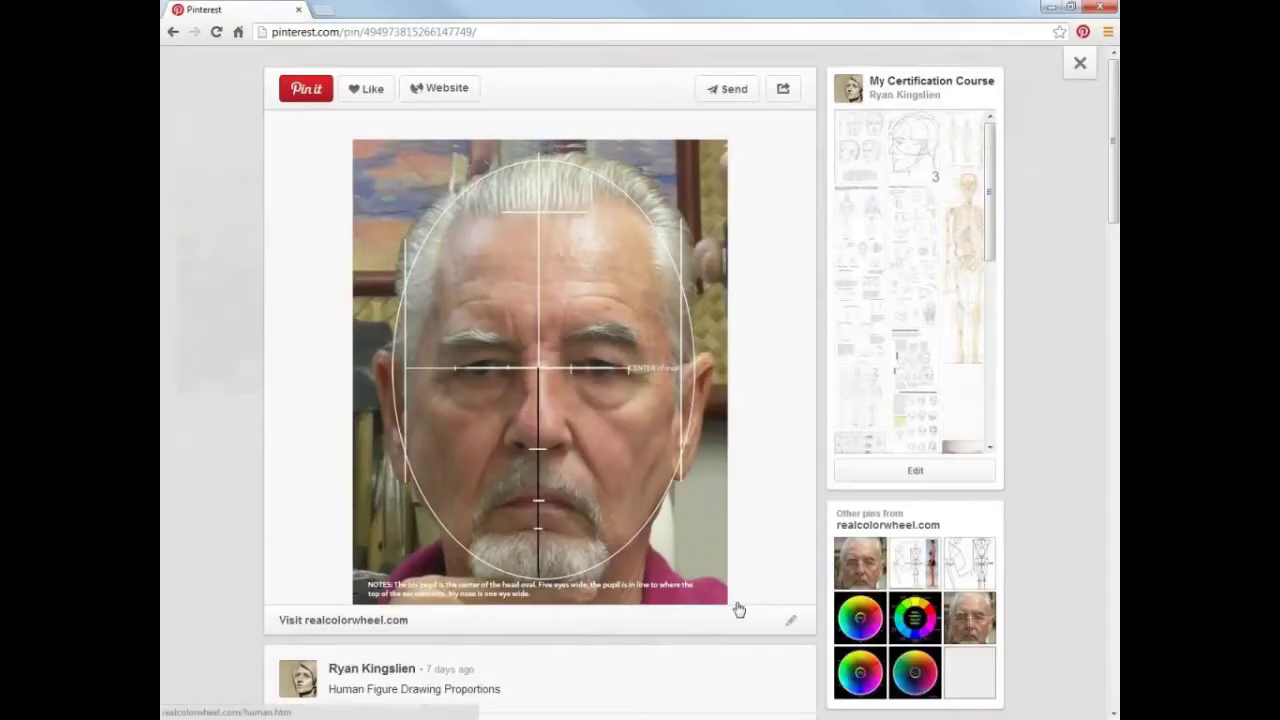
{"action": "key", "text": "alt+Tab"}
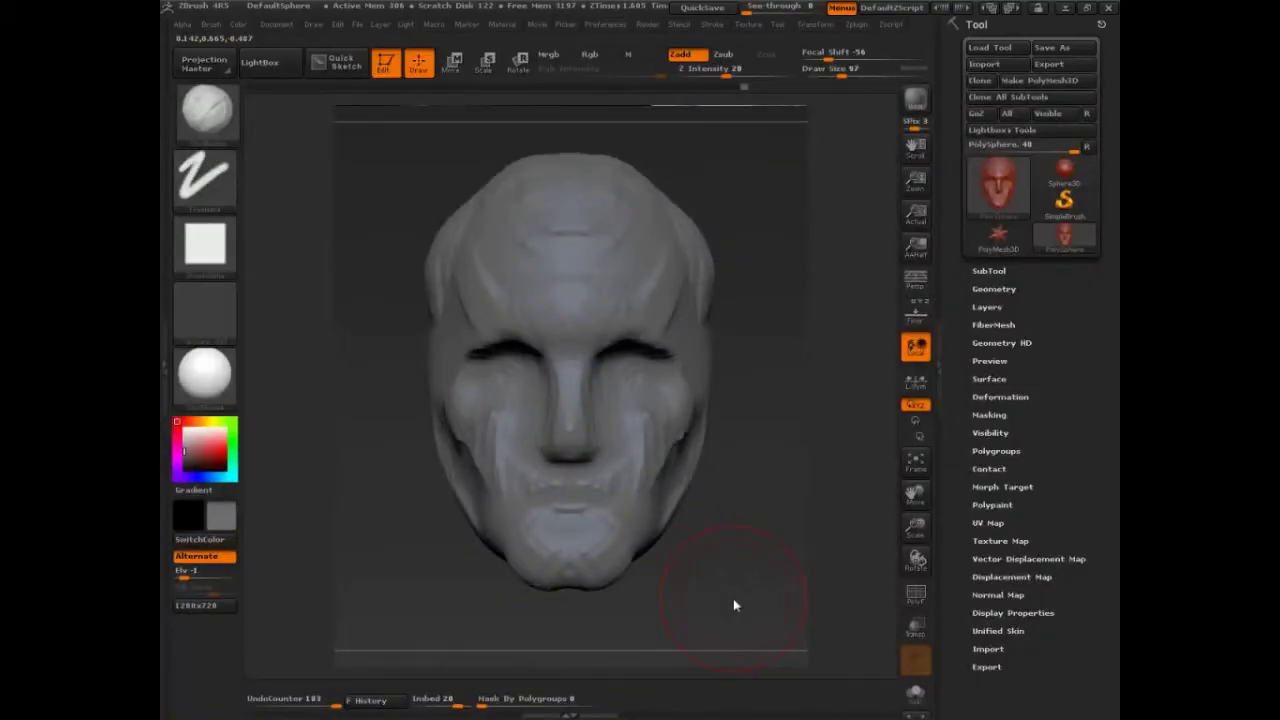
{"action": "key", "text": "alt+Tab"}
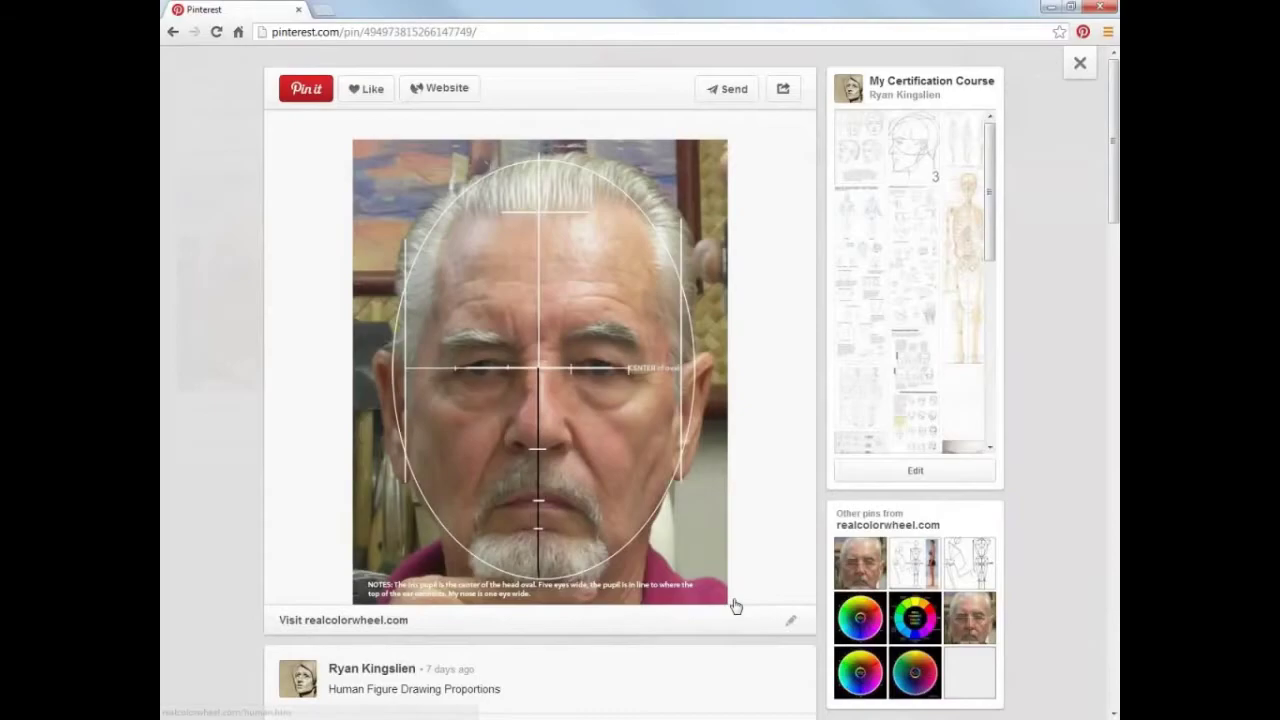
{"action": "key", "text": "alt+Tab"}
{"action": "key", "text": "alt+Tab"}
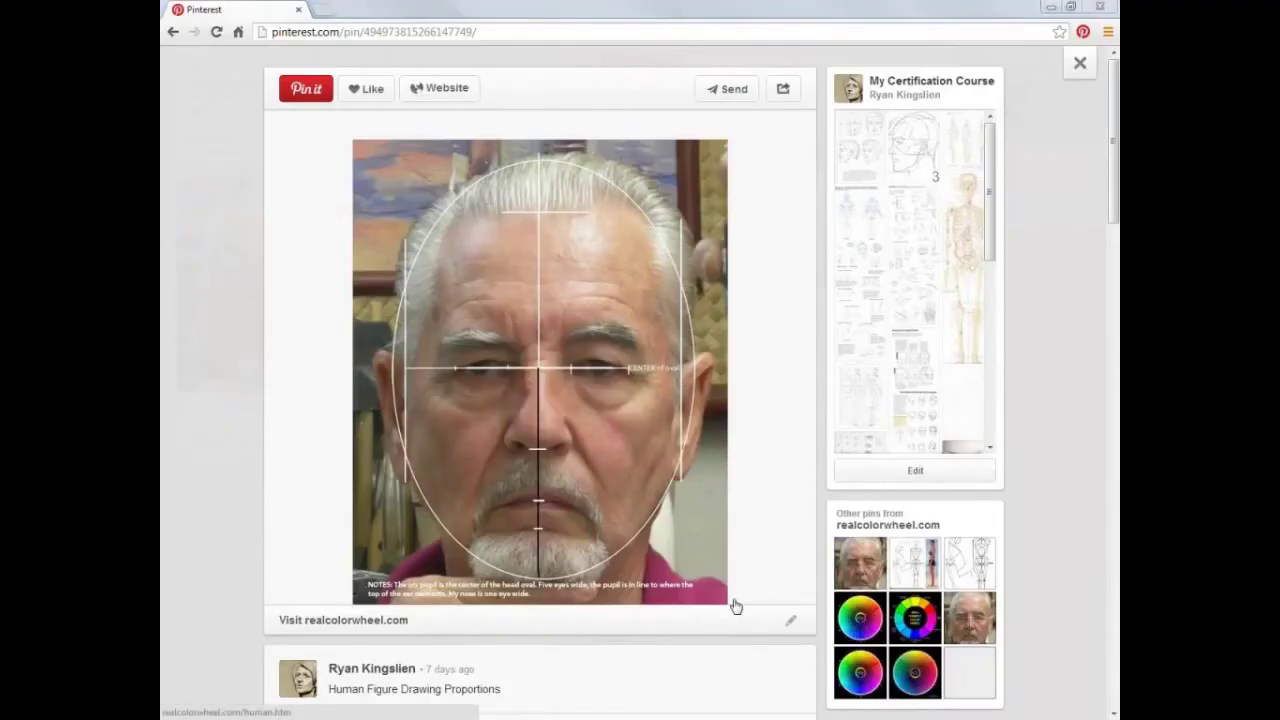
{"action": "key", "text": "alt+Tab"}
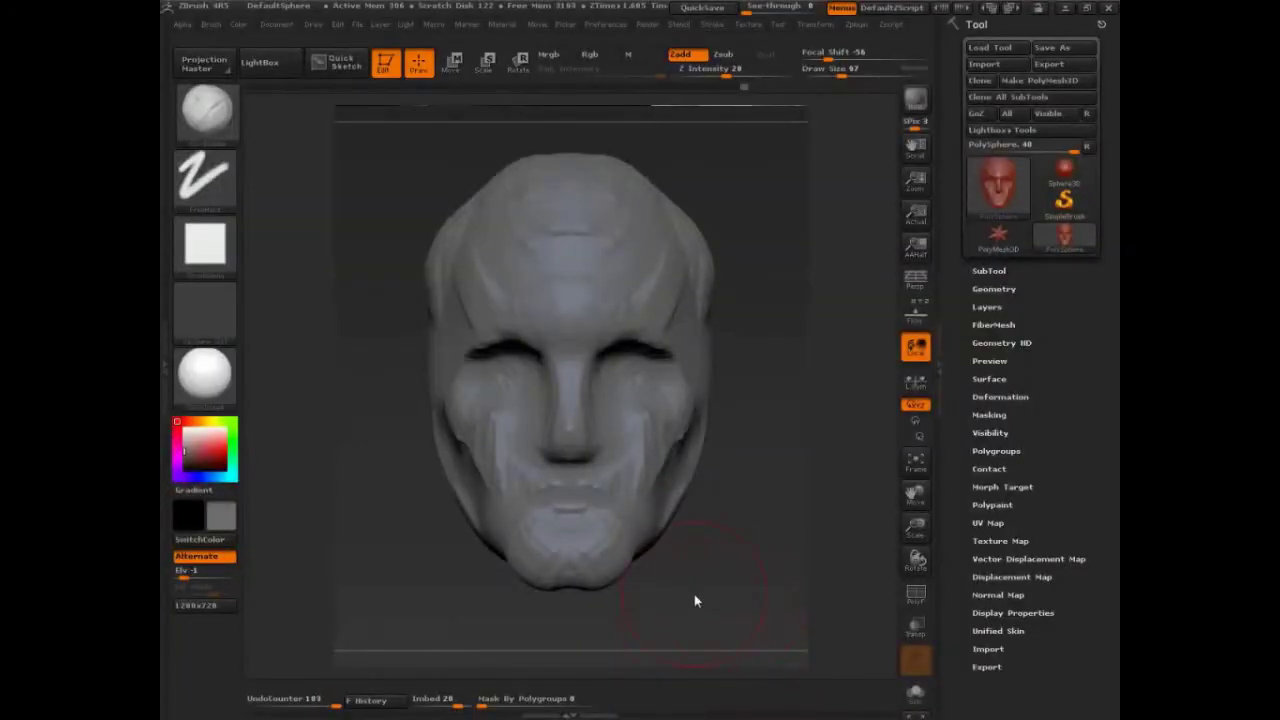
Try the window See-through at 100 and return it to 0.
{"action": "left_click_drag", "start_coordinate": [766, 8], "coordinate": [740, 12]}
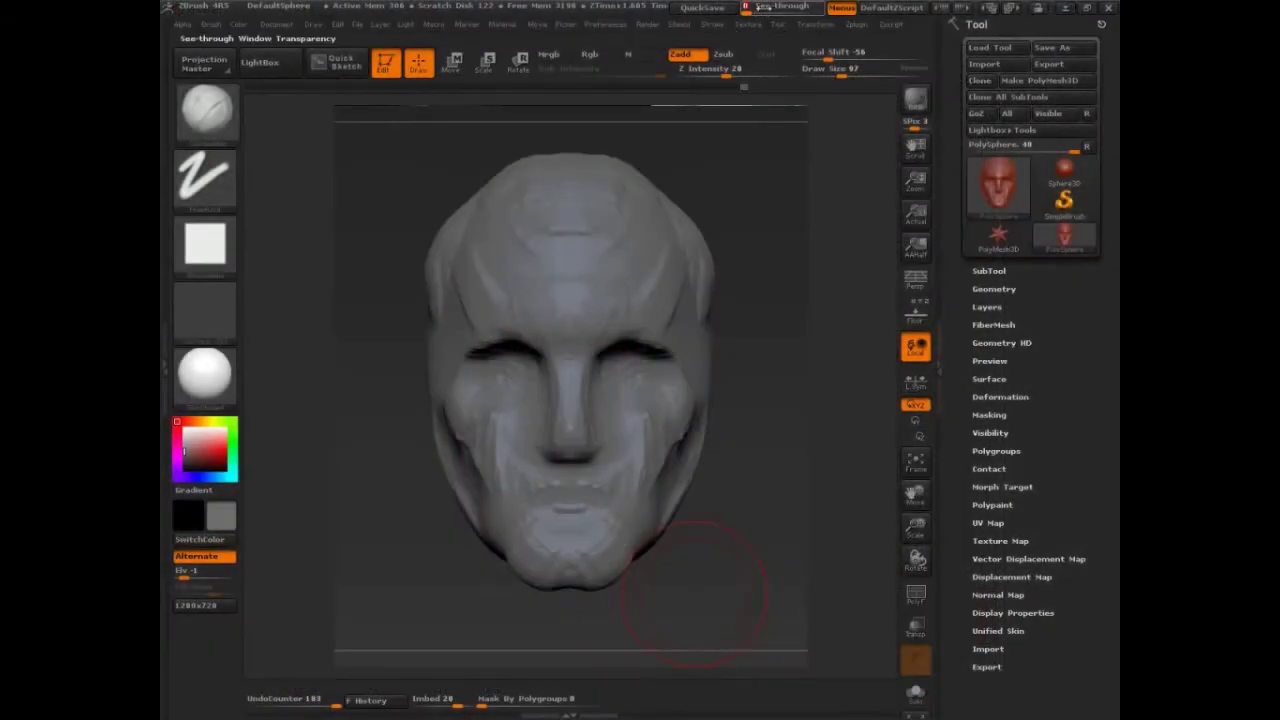
{"action": "left_click_drag", "start_coordinate": [760, 8], "coordinate": [822, 4]}
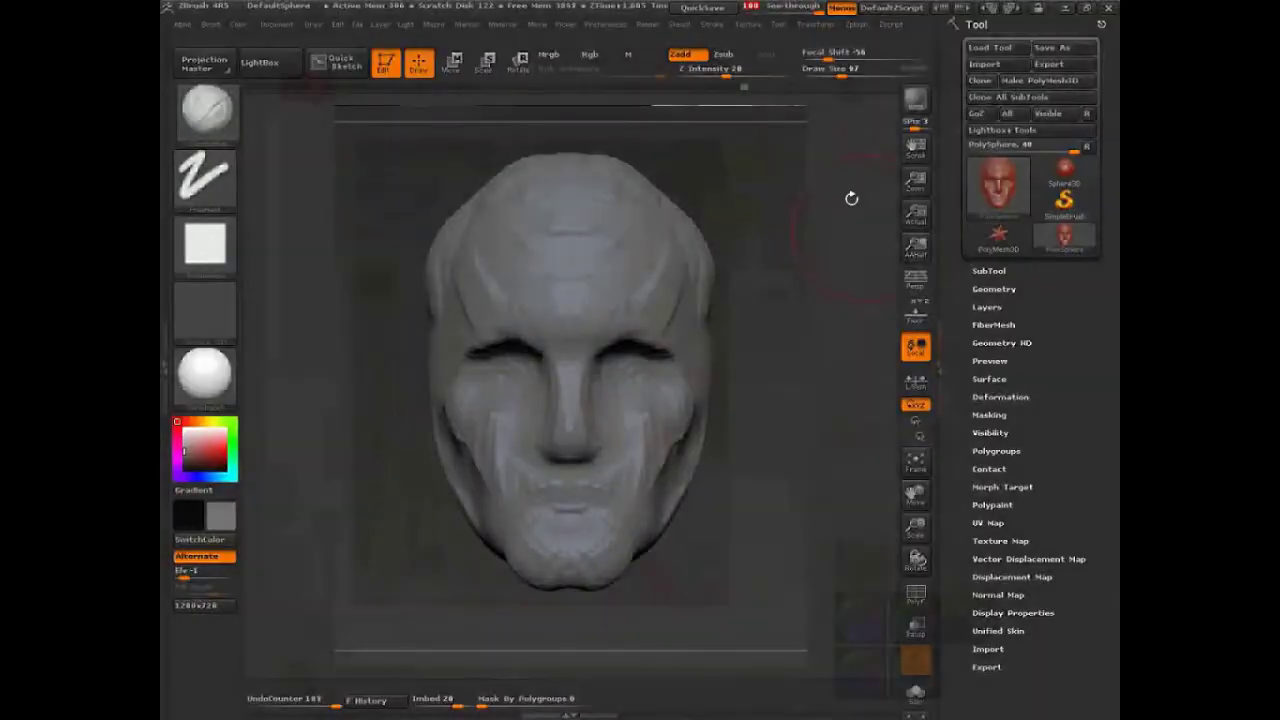
{"action": "left_click_drag", "start_coordinate": [803, 6], "coordinate": [743, 7]}
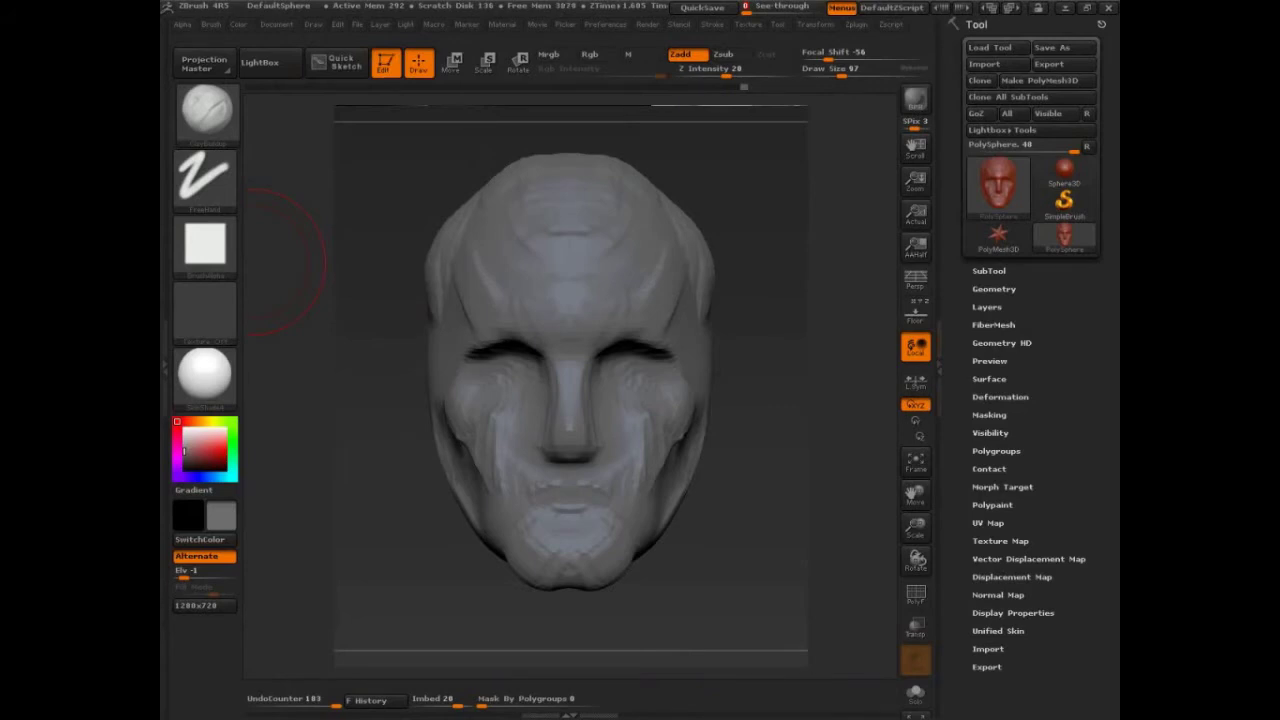
Look up the ZAppLink Properties view options among the document settings.
{"action": "left_click", "coordinate": [406, 24]}
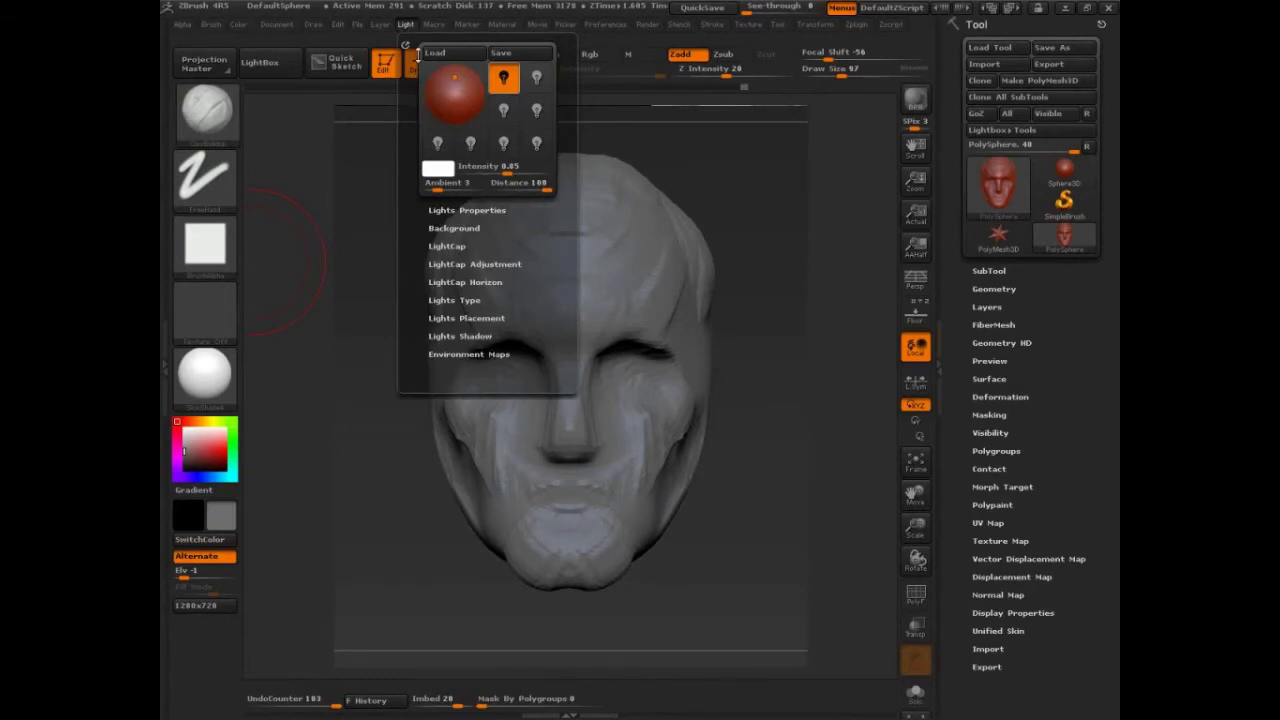
{"action": "left_click", "coordinate": [467, 224]}
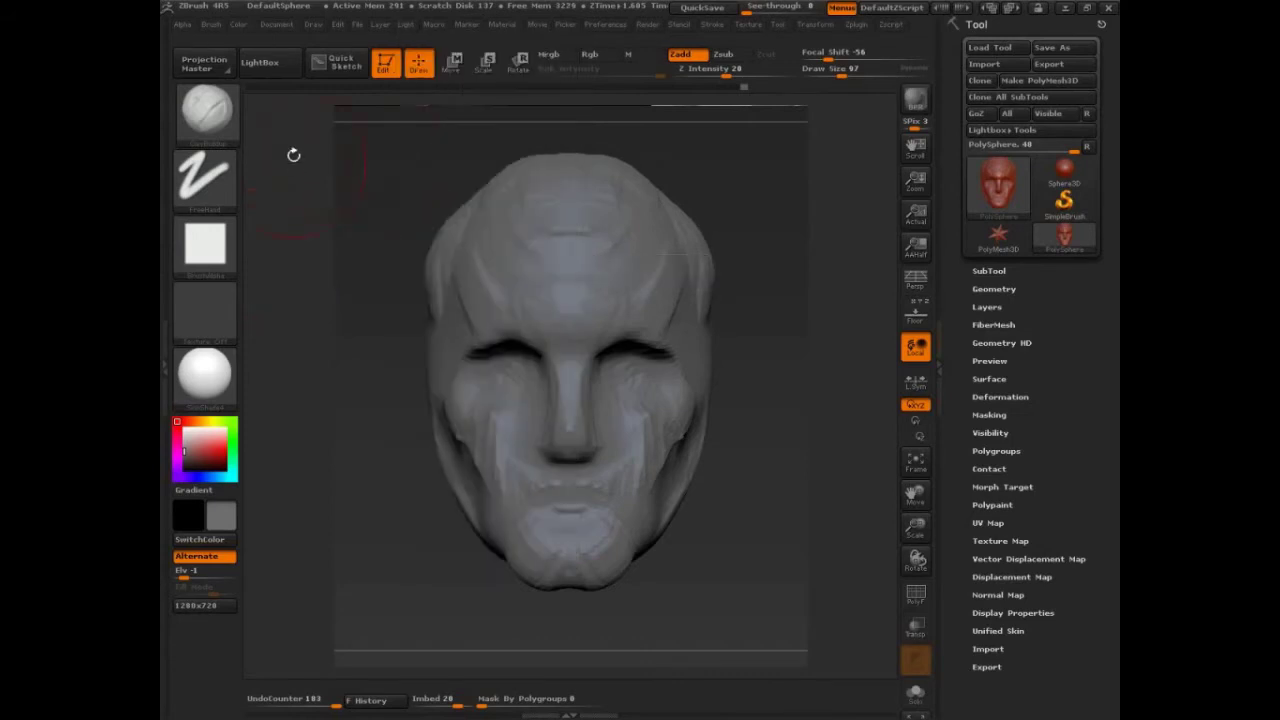
{"action": "left_click", "coordinate": [281, 25]}
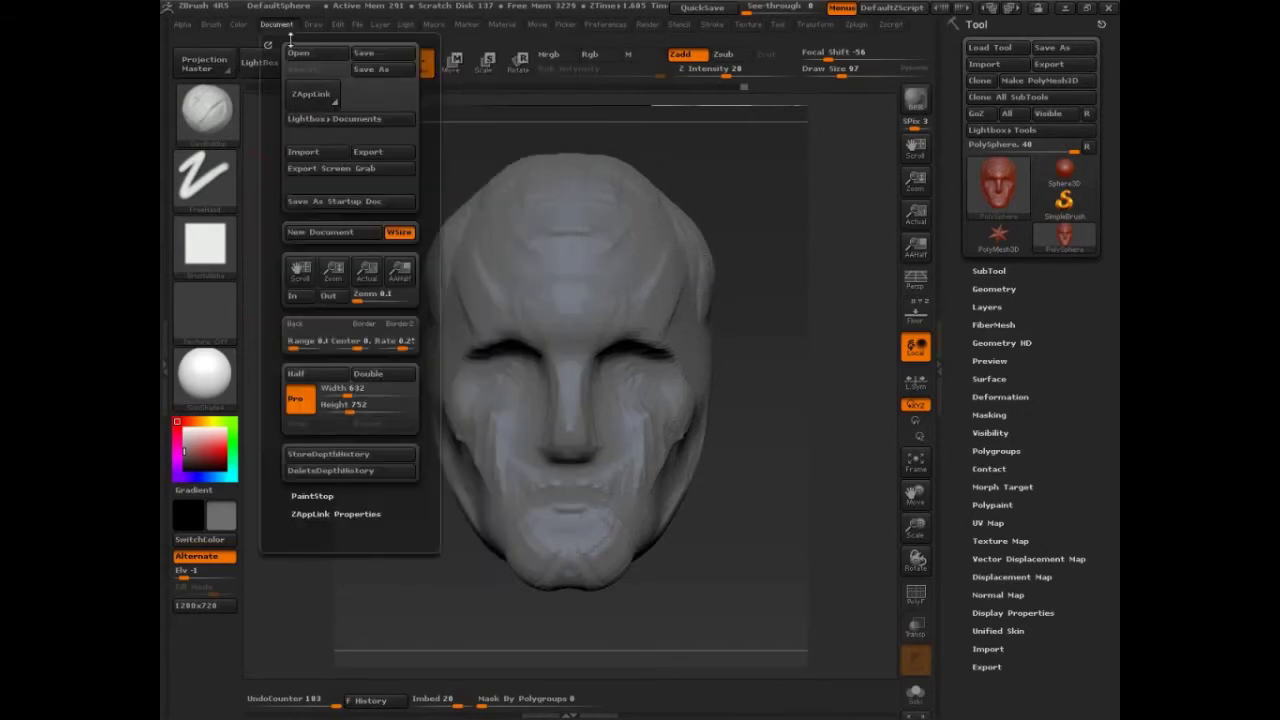
{"action": "left_click", "coordinate": [341, 512]}
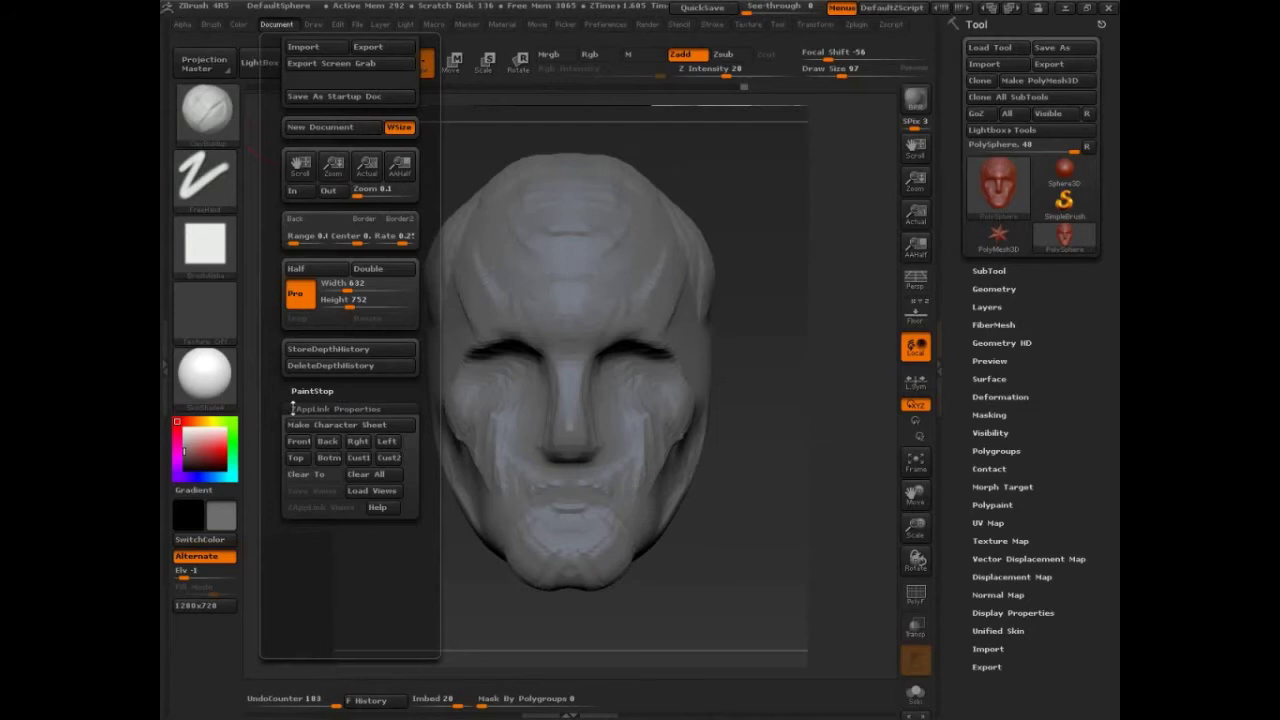
{"action": "left_click_drag", "start_coordinate": [277, 401], "coordinate": [277, 408]}
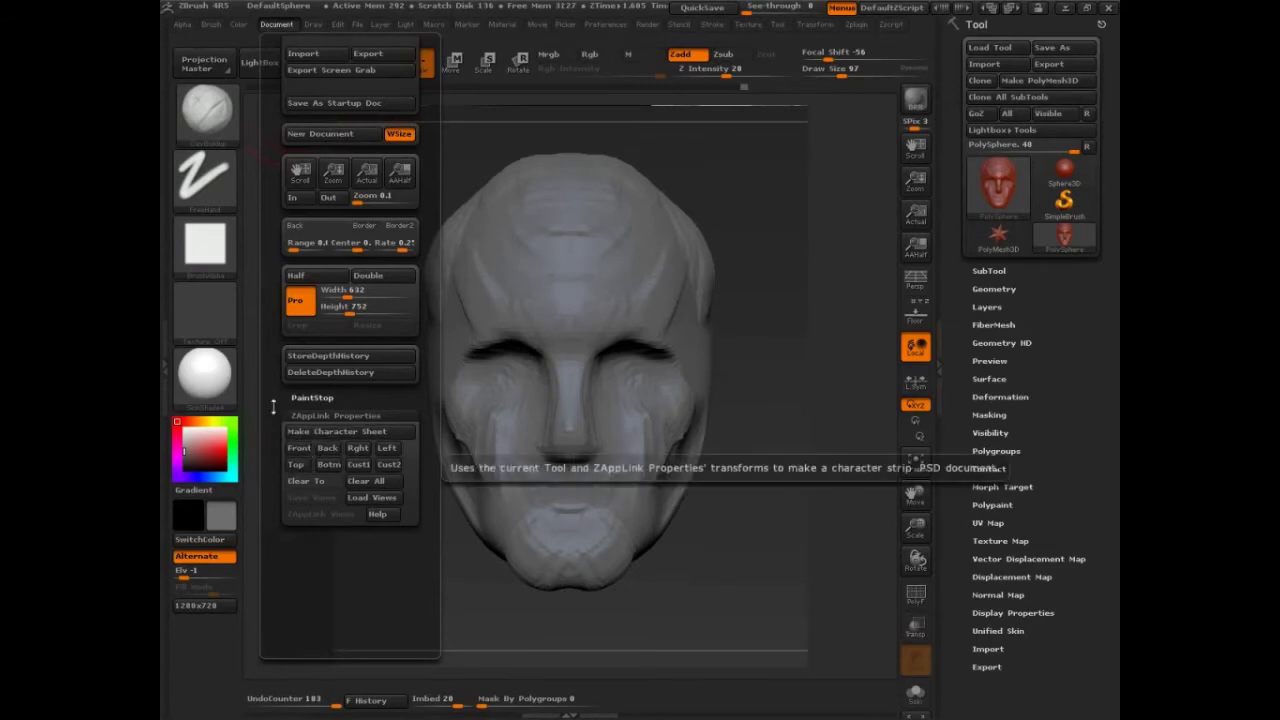
{"action": "scroll", "coordinate": [276, 455], "scroll_direction": "up", "scroll_amount": 1}
{"action": "scroll", "coordinate": [276, 455], "scroll_direction": "up", "scroll_amount": 2}
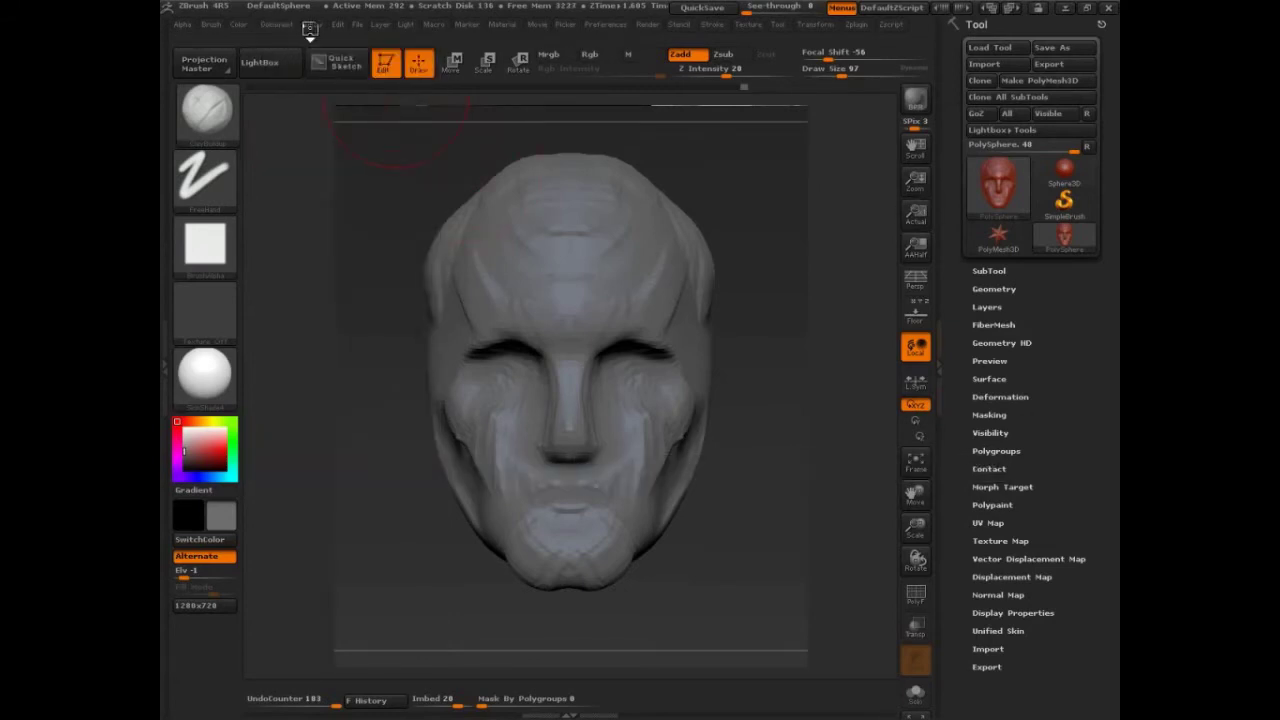
Examine the Draw settings, including the Front-Back reference image options for the floor grid.
{"action": "left_click", "coordinate": [316, 26]}
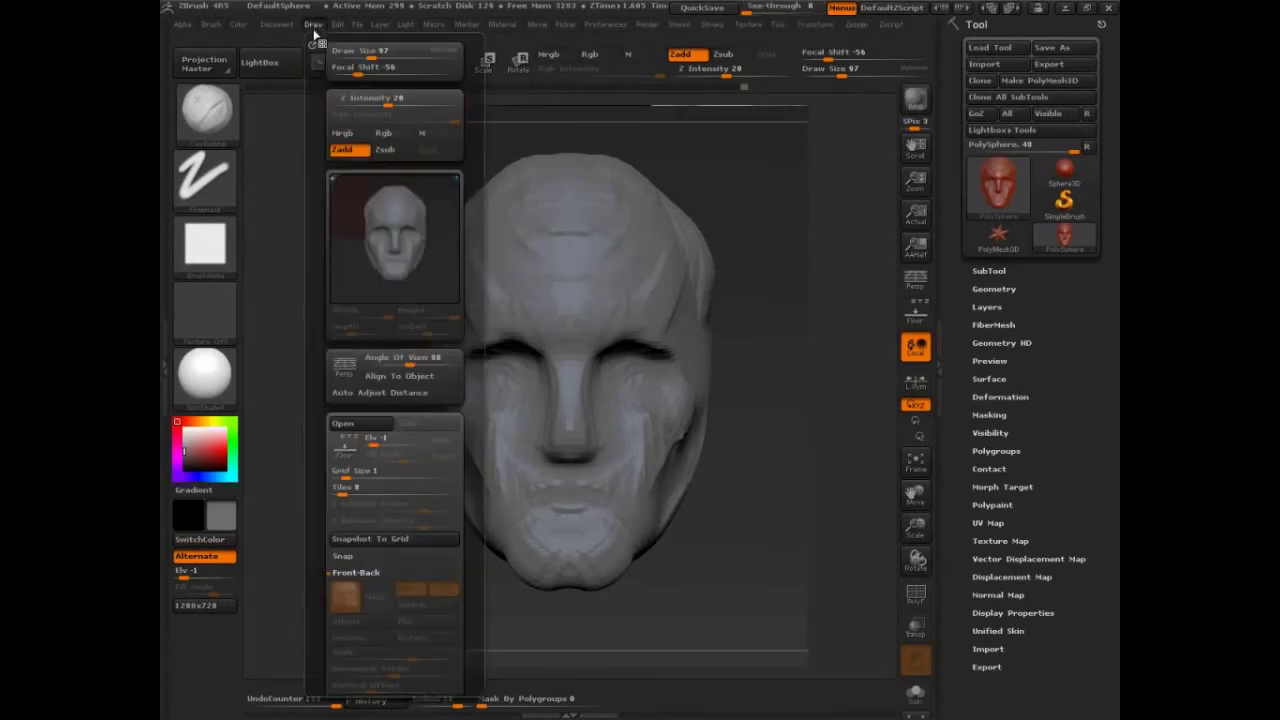
{"action": "left_click", "coordinate": [315, 25]}
{"action": "scroll", "coordinate": [400, 440], "scroll_direction": "down", "scroll_amount": 3}
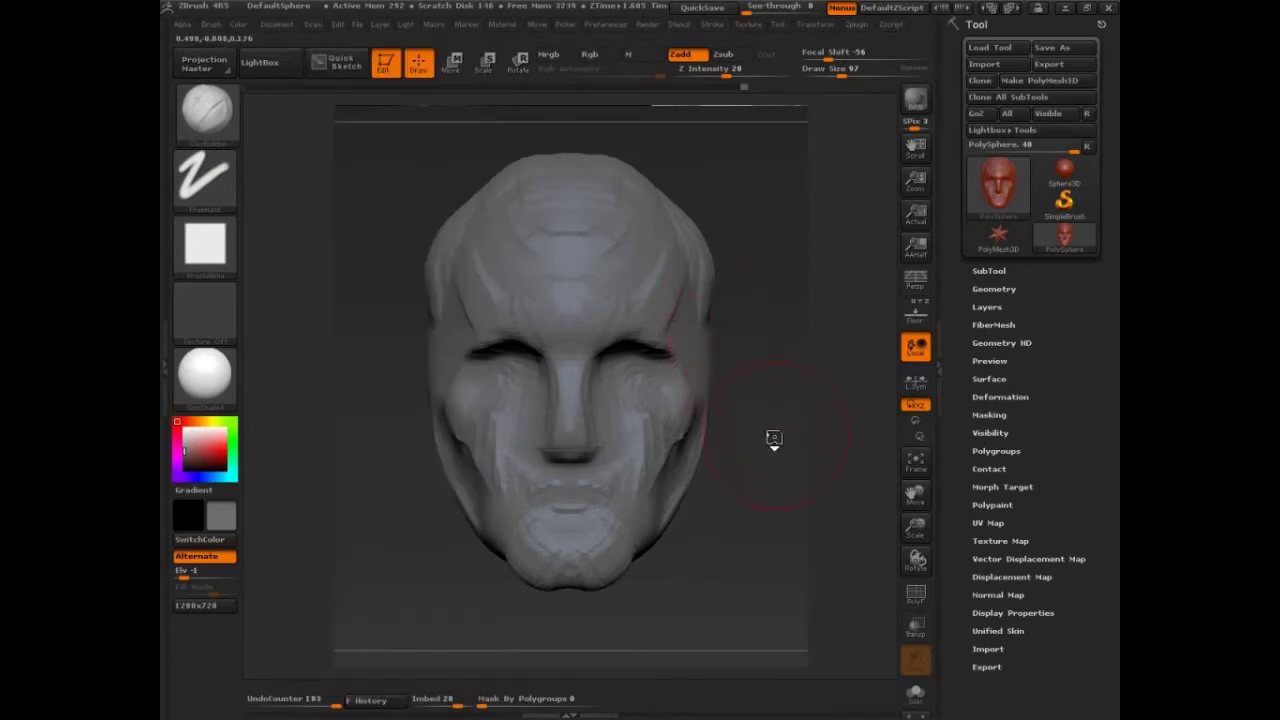
Enlarge the head in the canvas and look up the 1280x720 macro and the document settings.
{"action": "mouse_move", "coordinate": [771, 434]}
{"action": "left_mouse_down"}
{"action": "mouse_move", "coordinate": [771, 517]}
{"action": "mouse_move", "coordinate": [751, 546]}
{"action": "left_mouse_up"}
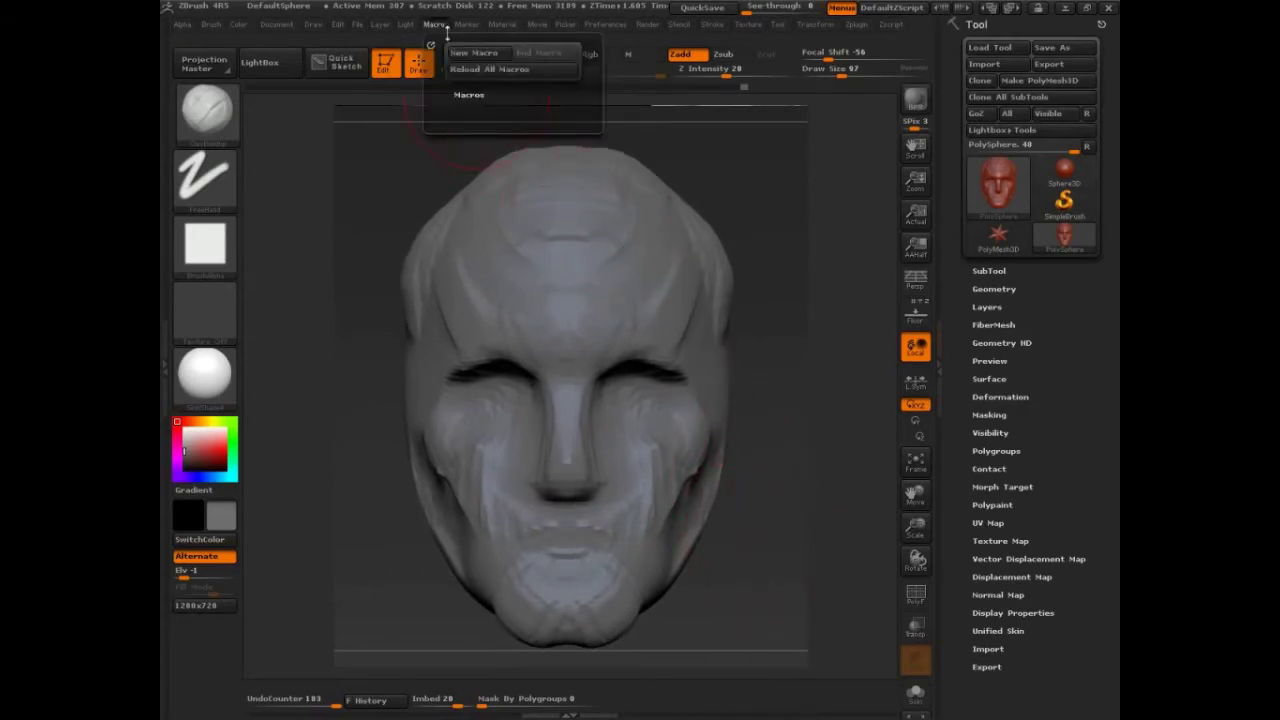
{"action": "left_click", "coordinate": [434, 24]}
{"action": "left_click", "coordinate": [471, 94]}
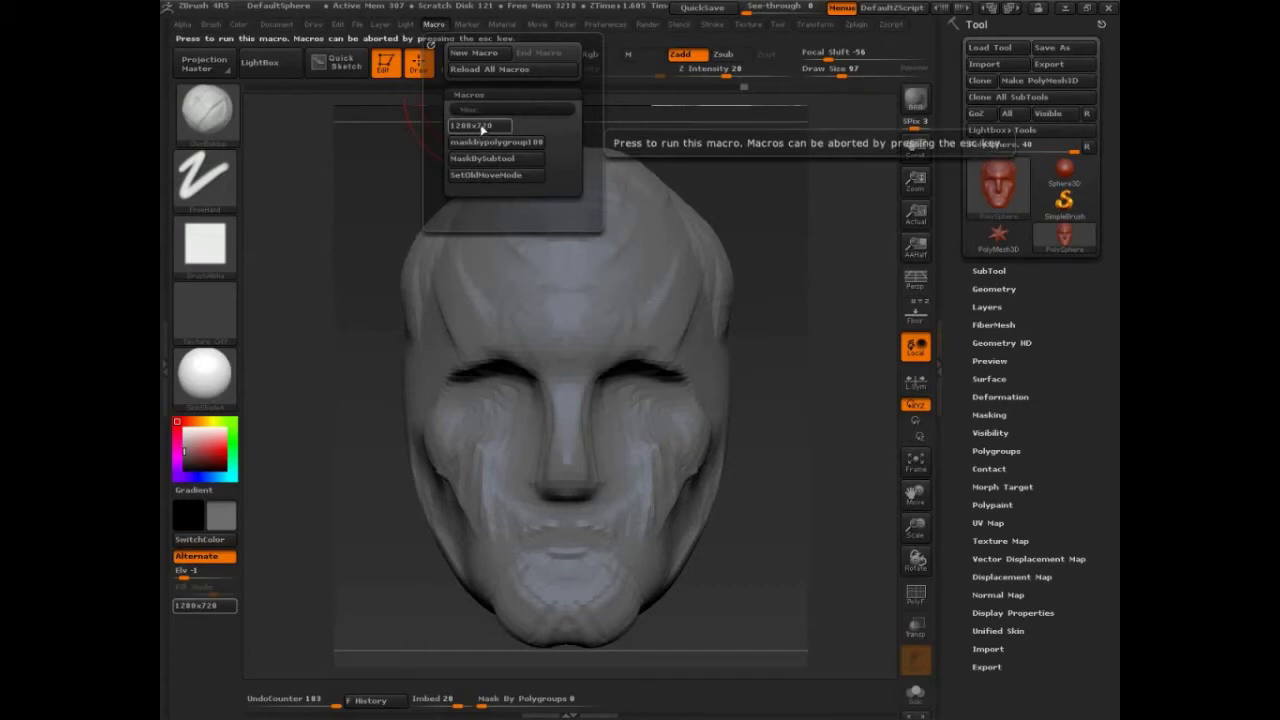
{"action": "left_click", "coordinate": [277, 24]}
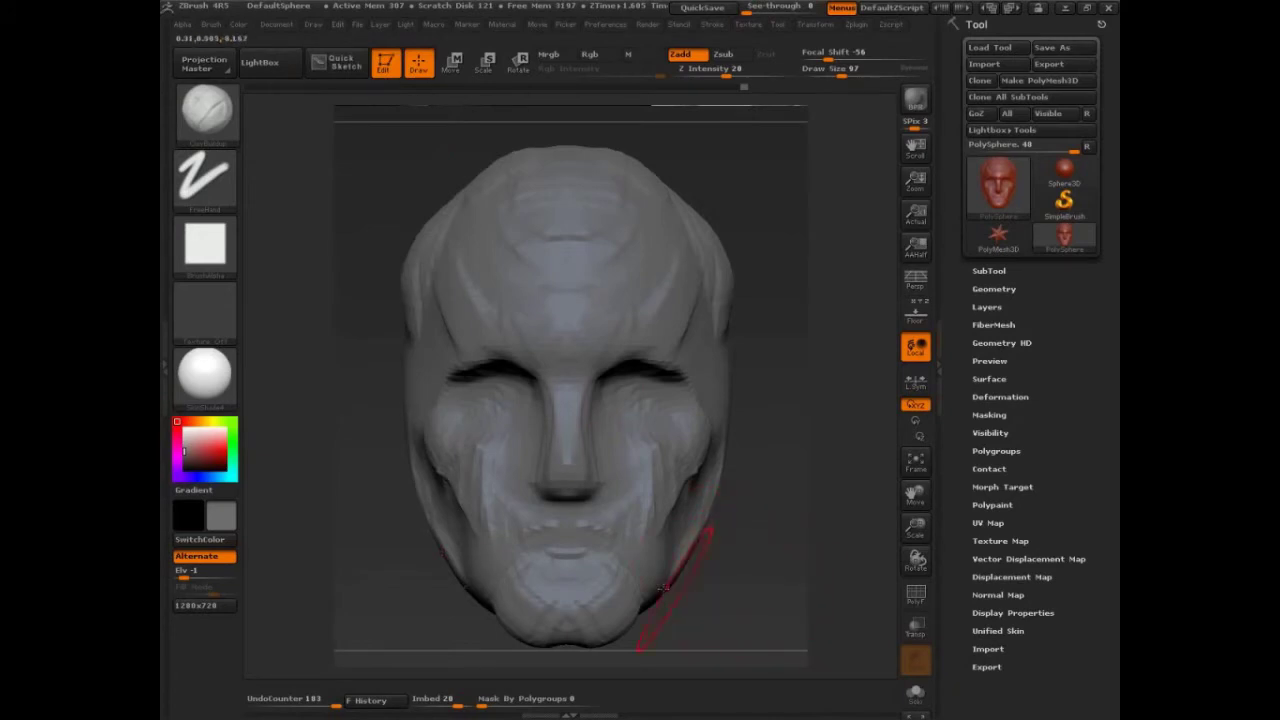
{"action": "key", "text": "ctrl+shift"}
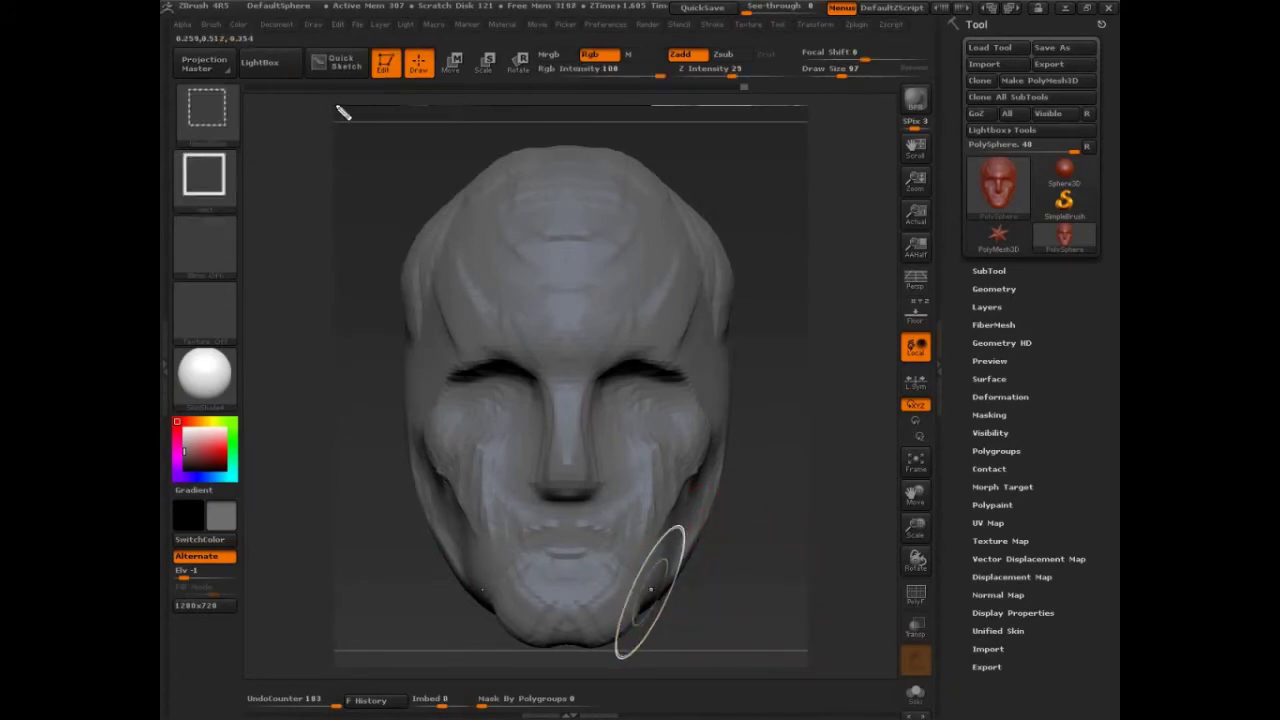
{"action": "mouse_move", "coordinate": [338, 106]}
{"action": "left_mouse_down", "text": "ctrl+shift"}
{"action": "mouse_move", "coordinate": [810, 101]}
{"action": "mouse_move", "coordinate": [824, 643]}
{"action": "mouse_move", "coordinate": [777, 677]}
{"action": "mouse_move", "coordinate": [346, 660]}
{"action": "mouse_move", "coordinate": [354, 151]}
{"action": "mouse_move", "coordinate": [335, 654]}
{"action": "left_mouse_up", "text": "ctrl+shift"}
{"action": "mouse_move", "coordinate": [244, 421]}
{"action": "left_mouse_down"}
{"action": "mouse_move", "coordinate": [309, 417]}
{"action": "mouse_move", "coordinate": [286, 438]}
{"action": "left_mouse_up"}
{"action": "mouse_move", "coordinate": [895, 393]}
{"action": "left_mouse_down"}
{"action": "mouse_move", "coordinate": [825, 402]}
{"action": "mouse_move", "coordinate": [862, 417]}
{"action": "left_mouse_up"}
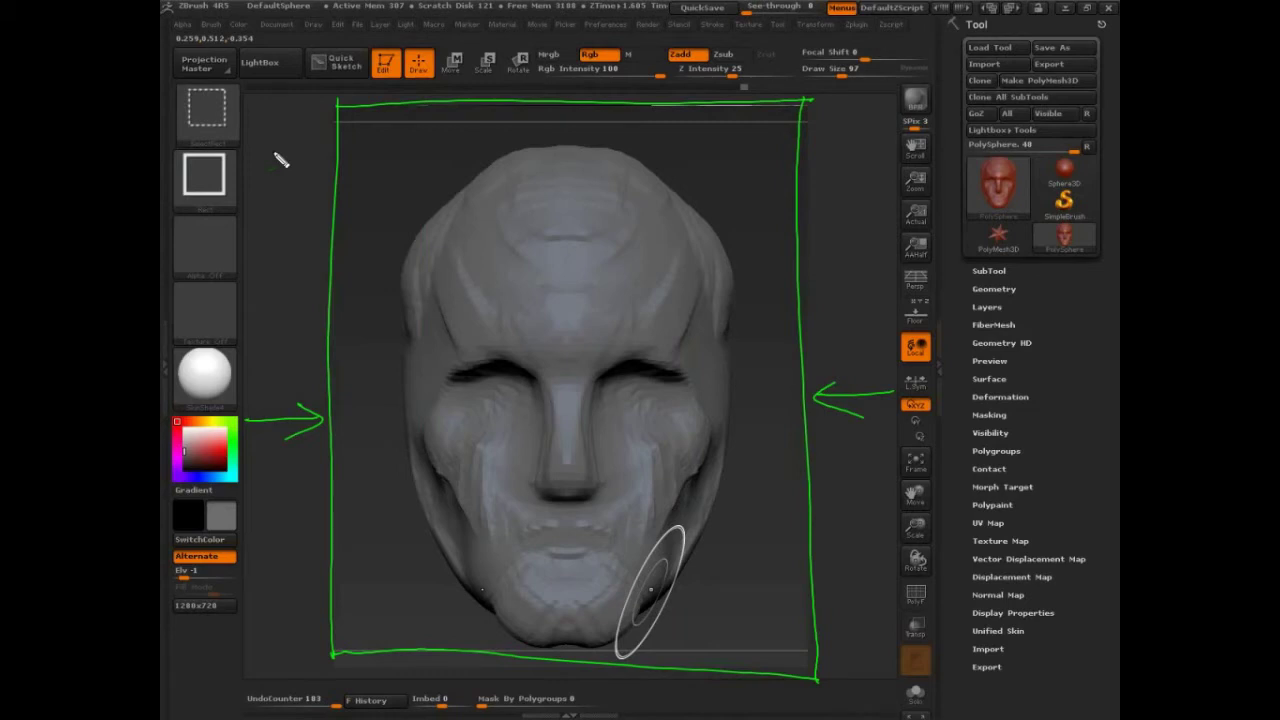
{"action": "key", "text": "Escape"}
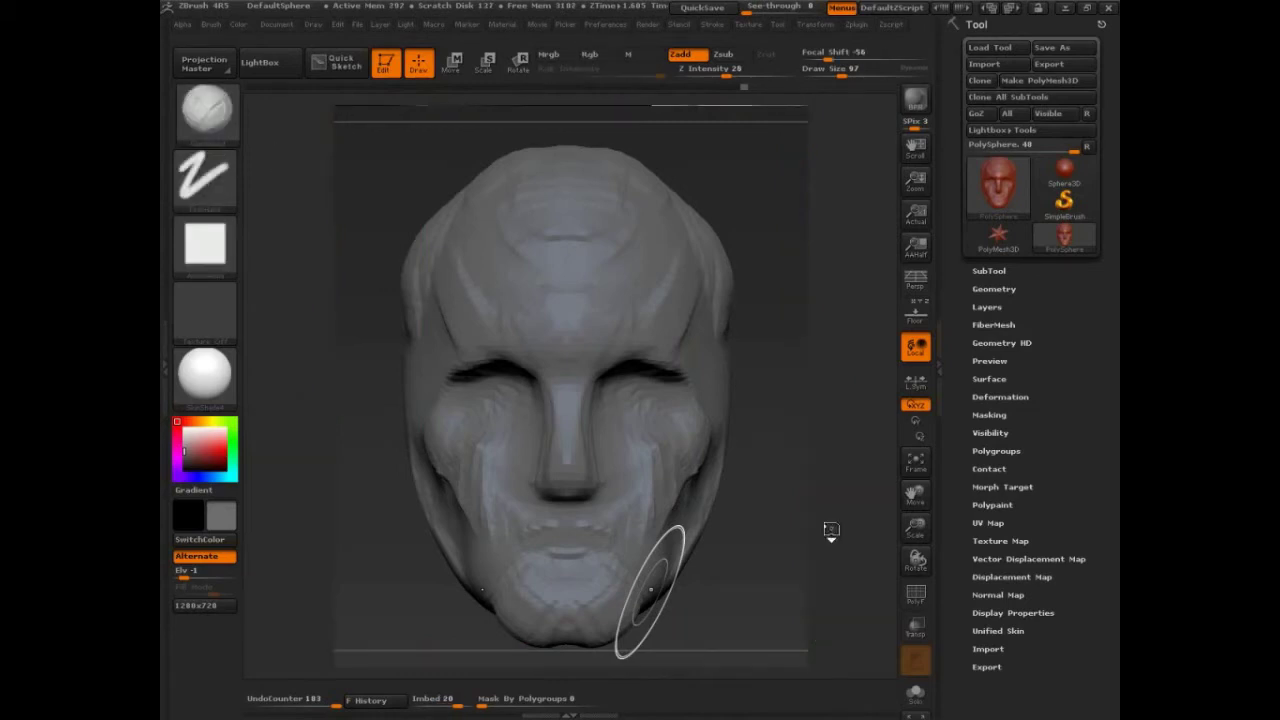
Load the DefaultSphere project from LightBox without saving the current head project.
{"action": "left_click", "coordinate": [259, 62]}
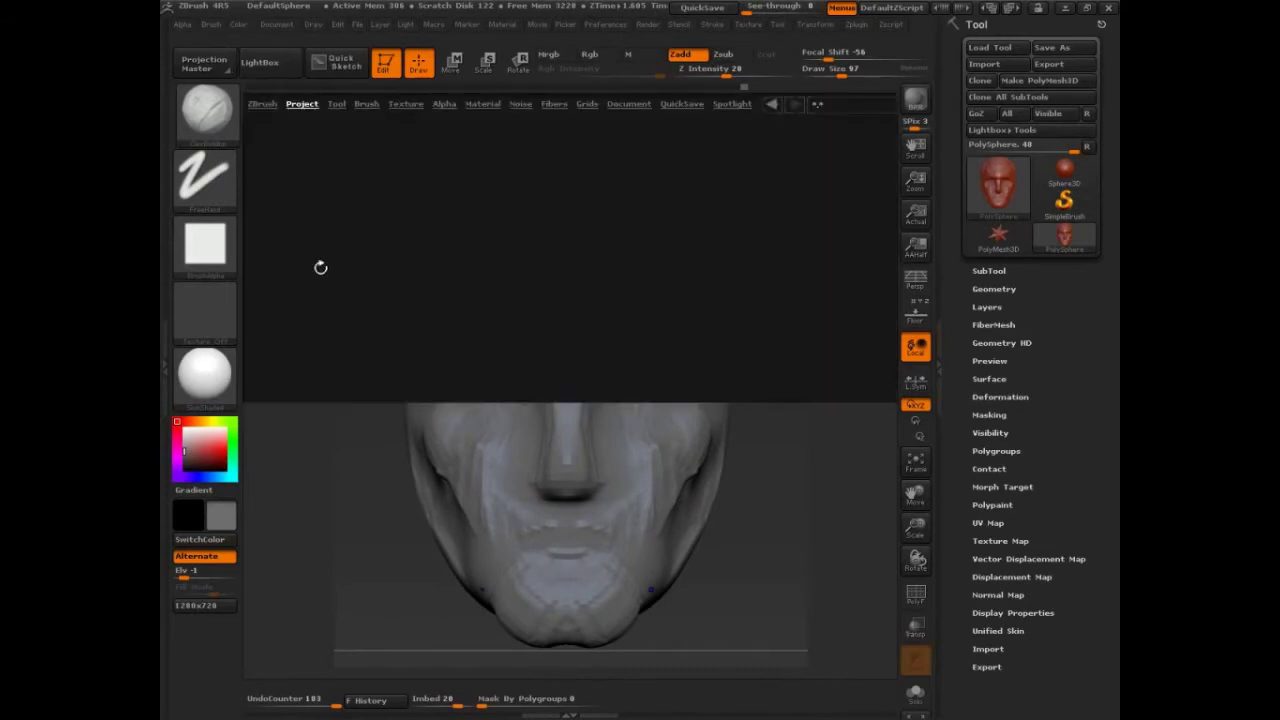
{"action": "double_click", "coordinate": [536, 158]}
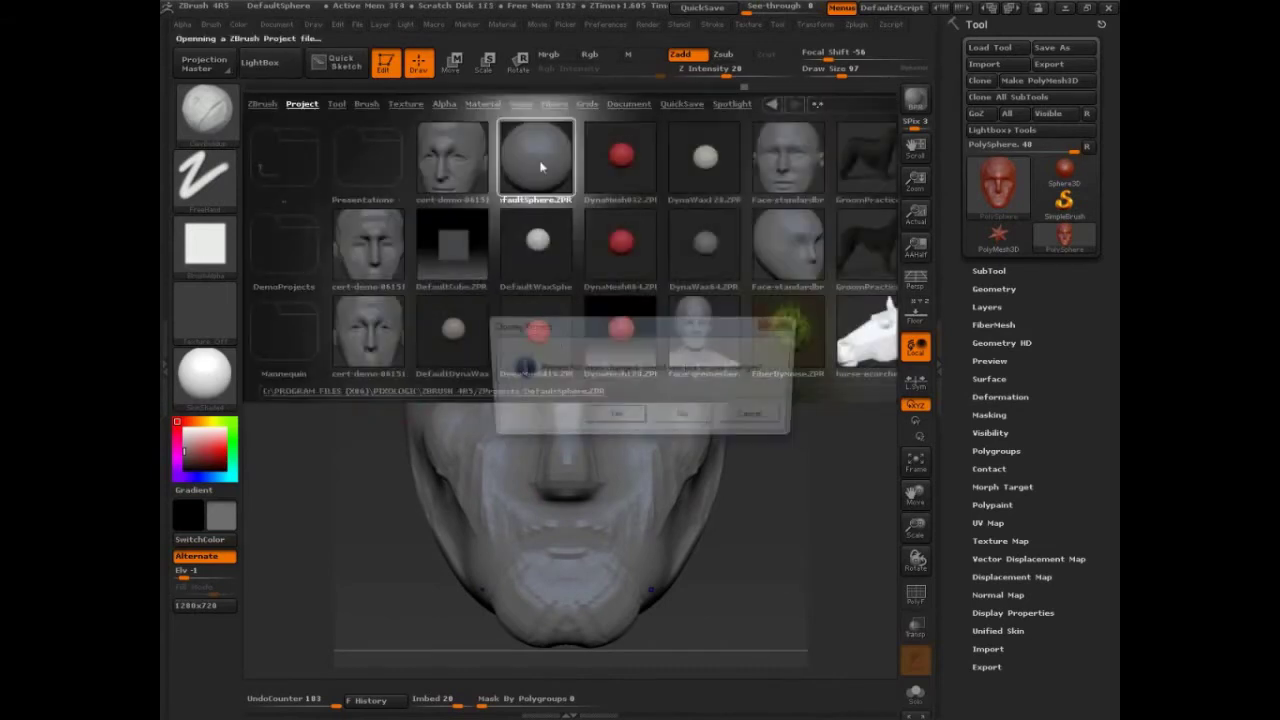
{"action": "left_click", "coordinate": [685, 420]}
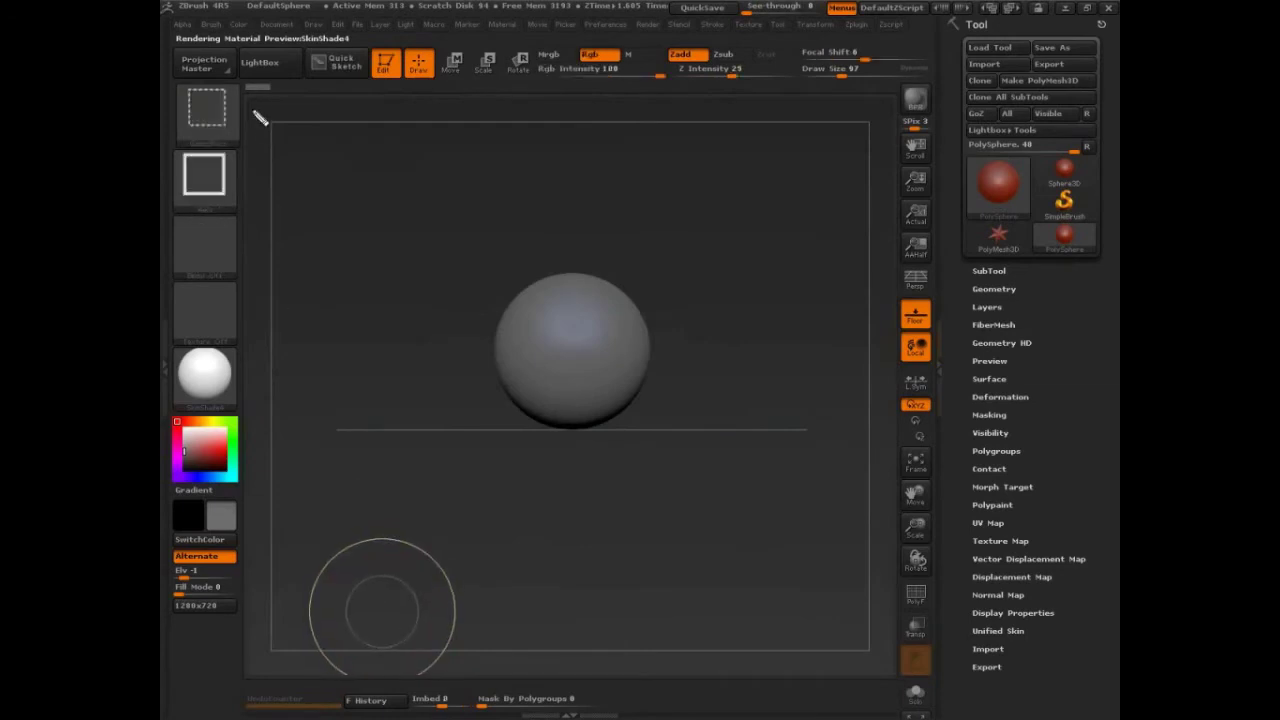
{"action": "left_click_drag", "start_coordinate": [252, 103], "coordinate": [900, 102], "text": "ctrl+shift"}
{"action": "left_click_drag", "start_coordinate": [770, 208], "coordinate": [910, 210]}
{"action": "mouse_move", "coordinate": [850, 186]}
{"action": "left_mouse_down"}
{"action": "mouse_move", "coordinate": [880, 200]}
{"action": "mouse_move", "coordinate": [878, 230]}
{"action": "left_mouse_up"}
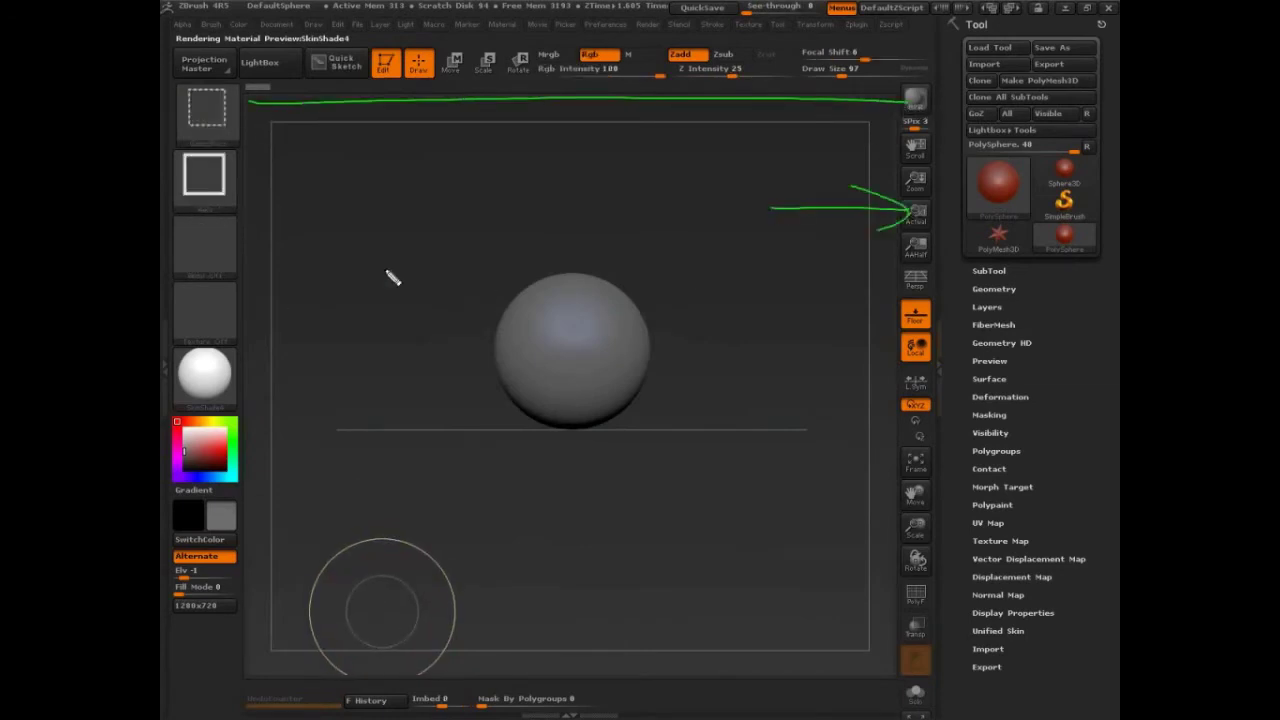
{"action": "mouse_move", "coordinate": [352, 222]}
{"action": "left_mouse_down"}
{"action": "mouse_move", "coordinate": [260, 233]}
{"action": "mouse_move", "coordinate": [322, 250]}
{"action": "left_mouse_up"}
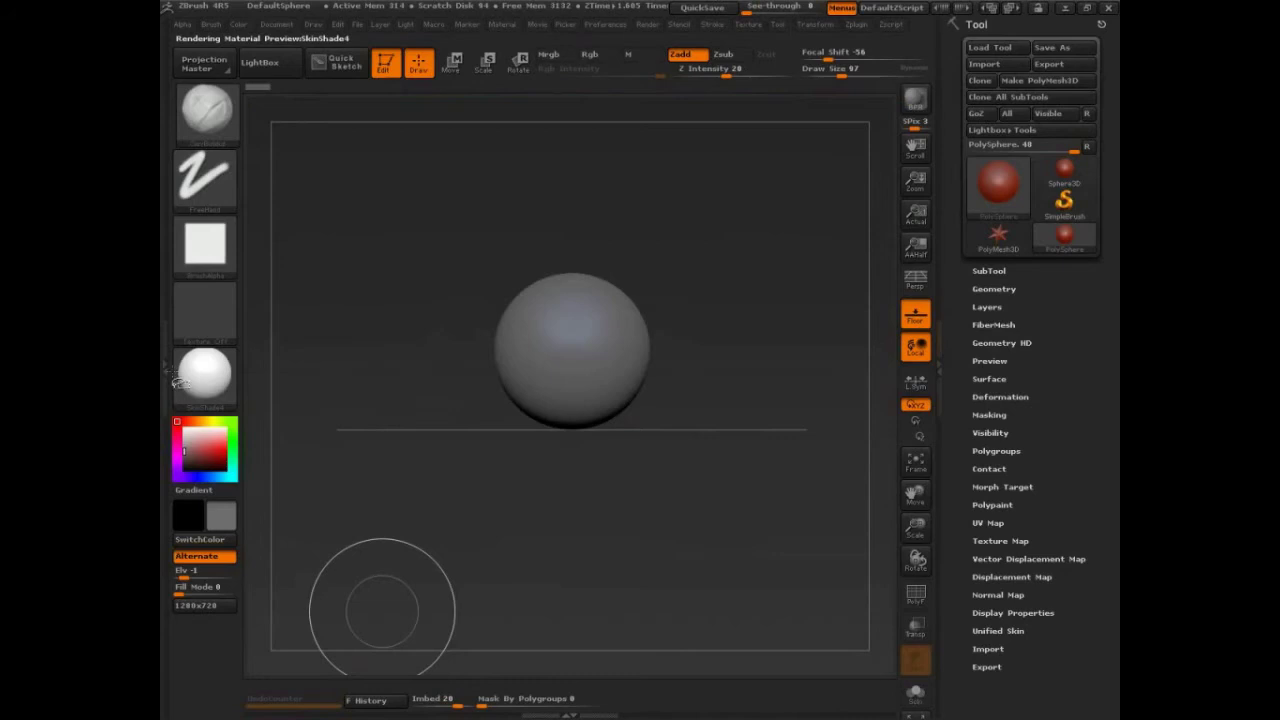
Reload the DefaultSphere project while the side tray is expanded, then collapse the tray to expose the narrower canvas.
{"action": "left_click", "coordinate": [166, 368]}
{"action": "left_click", "coordinate": [435, 78]}
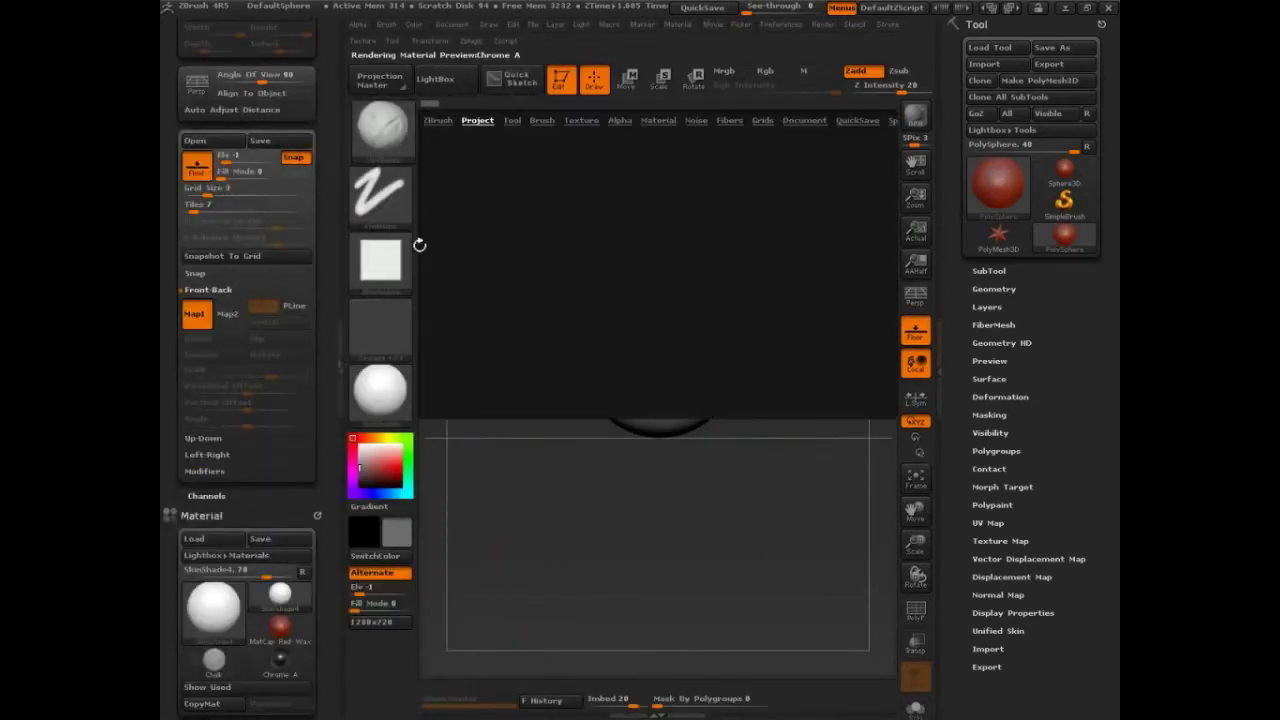
{"action": "double_click", "coordinate": [712, 174]}
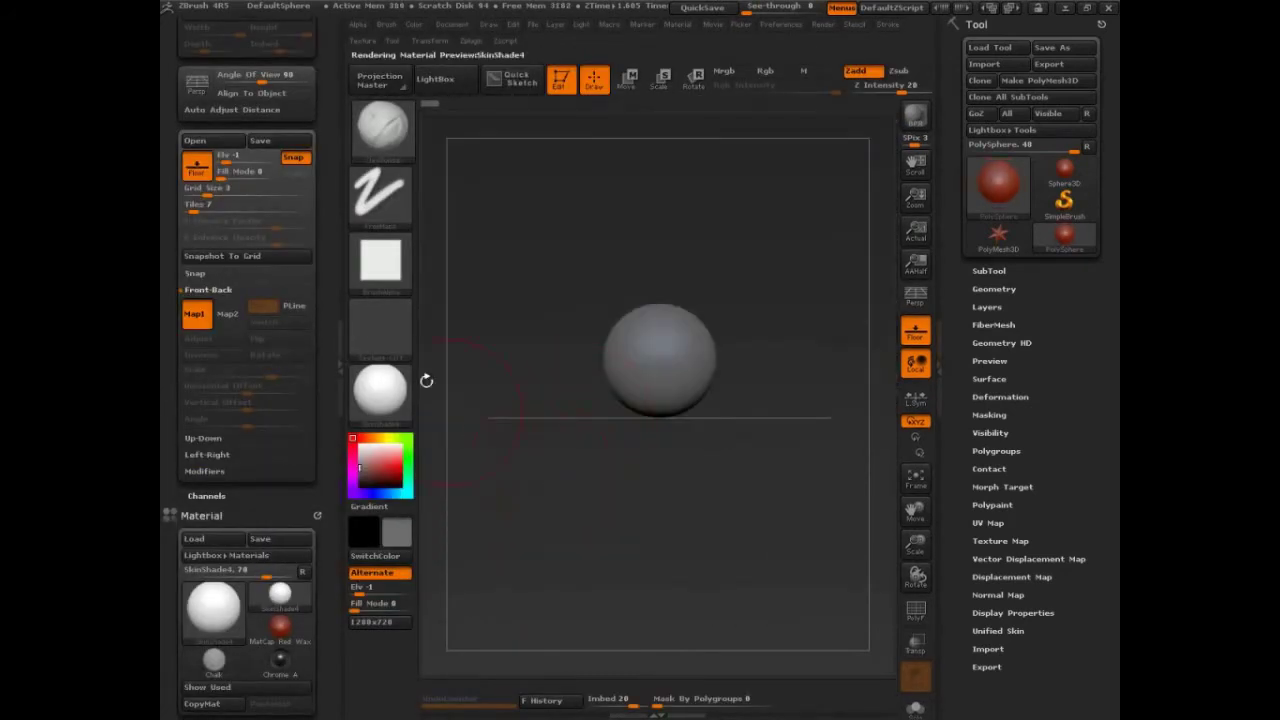
{"action": "left_click", "coordinate": [341, 312]}
{"action": "key", "text": "ctrl+shift+d"}
{"action": "mouse_move", "coordinate": [258, 352]}
{"action": "left_mouse_down"}
{"action": "mouse_move", "coordinate": [317, 350]}
{"action": "mouse_move", "coordinate": [251, 293]}
{"action": "left_mouse_up"}
{"action": "mouse_move", "coordinate": [834, 170]}
{"action": "left_mouse_down"}
{"action": "mouse_move", "coordinate": [853, 180]}
{"action": "mouse_move", "coordinate": [832, 434]}
{"action": "mouse_move", "coordinate": [864, 640]}
{"action": "left_mouse_up"}
{"action": "mouse_move", "coordinate": [263, 264]}
{"action": "left_mouse_down"}
{"action": "mouse_move", "coordinate": [282, 250]}
{"action": "mouse_move", "coordinate": [304, 136]}
{"action": "left_mouse_up"}
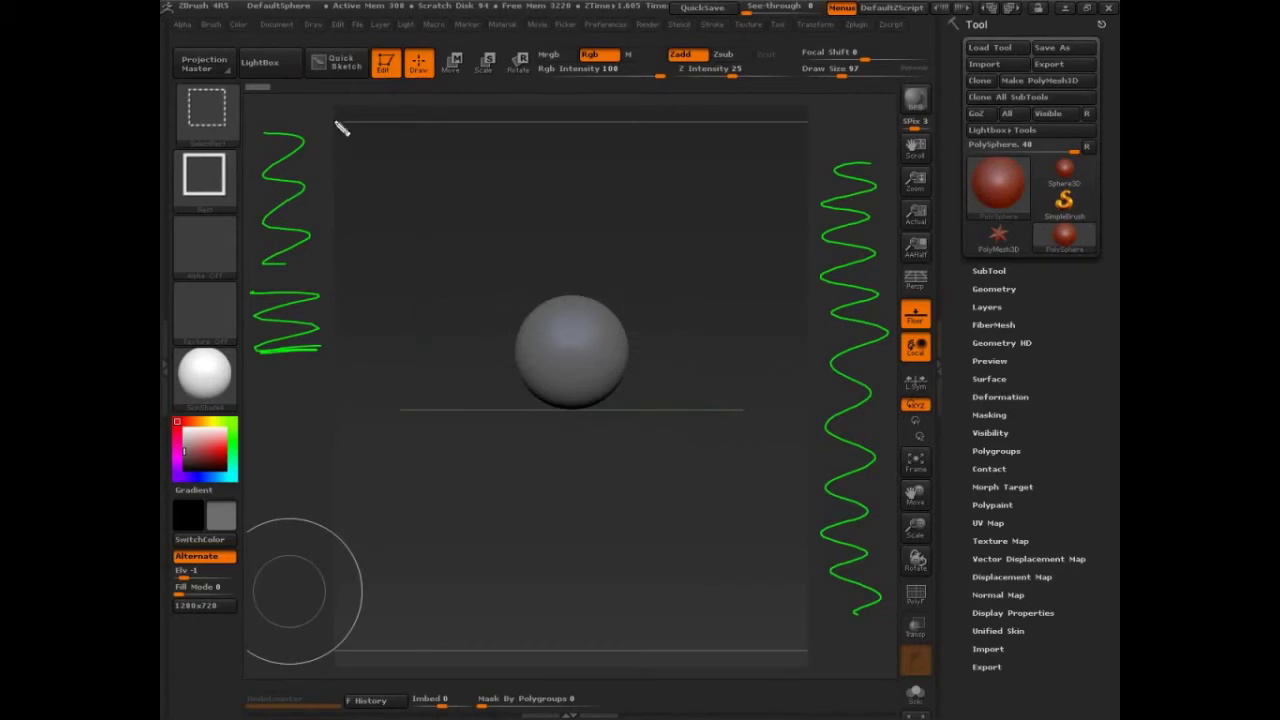
{"action": "mouse_move", "coordinate": [330, 101]}
{"action": "left_mouse_down"}
{"action": "mouse_move", "coordinate": [447, 188]}
{"action": "mouse_move", "coordinate": [896, 152]}
{"action": "left_mouse_up"}
{"action": "left_click_drag", "start_coordinate": [775, 101], "coordinate": [942, 157]}
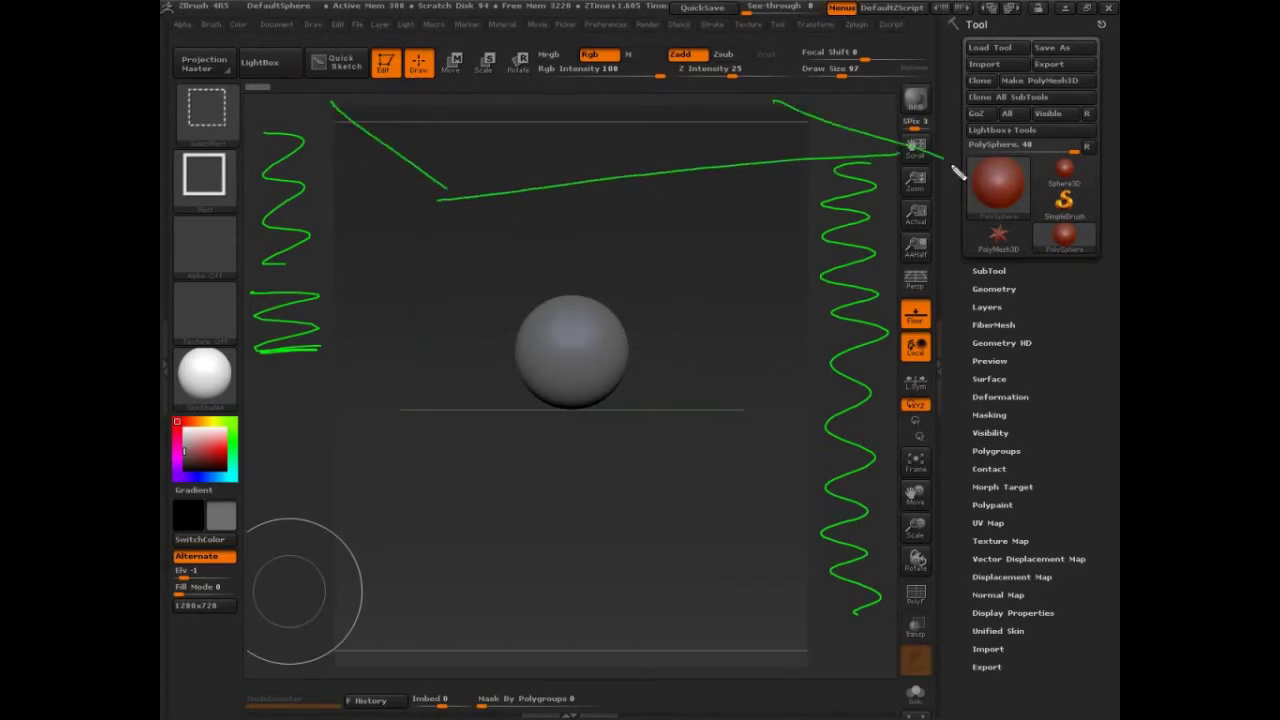
{"action": "left_click_drag", "start_coordinate": [457, 180], "coordinate": [443, 668]}
{"action": "left_click_drag", "start_coordinate": [324, 620], "coordinate": [422, 686]}
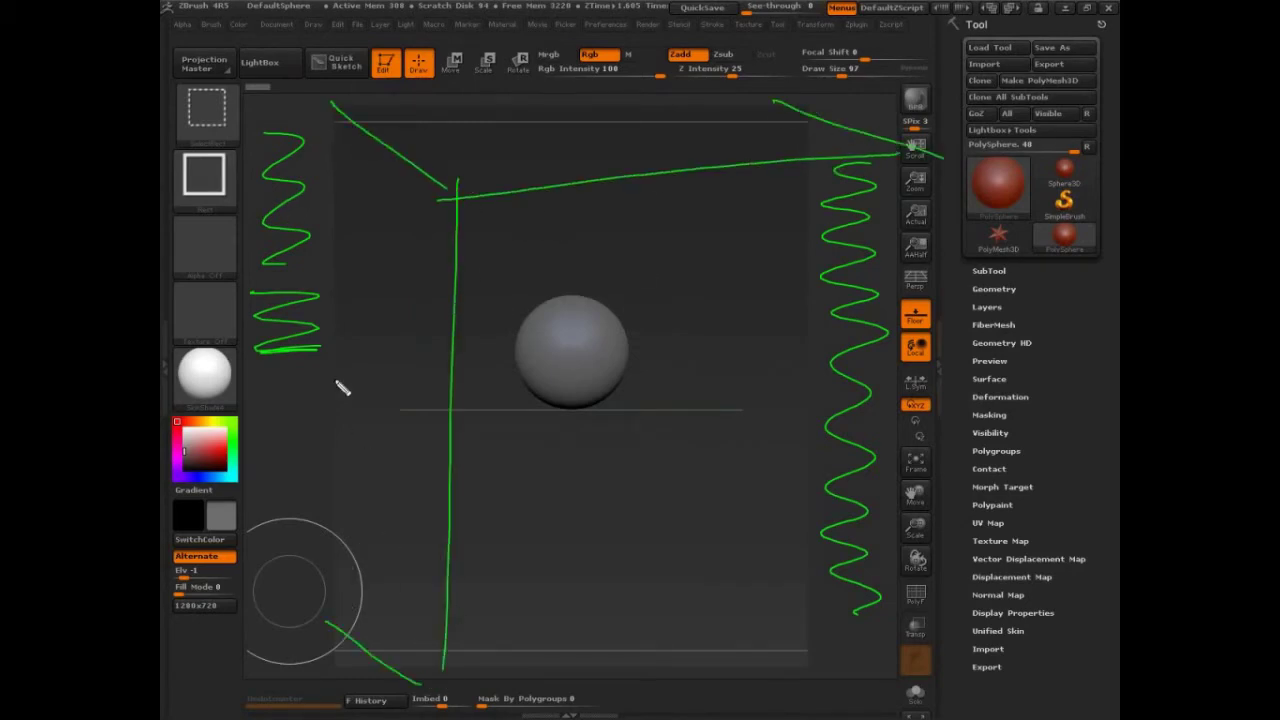
{"action": "left_click_drag", "start_coordinate": [320, 357], "coordinate": [447, 470]}
{"action": "mouse_move", "coordinate": [285, 64]}
{"action": "left_mouse_down"}
{"action": "mouse_move", "coordinate": [272, 122]}
{"action": "mouse_move", "coordinate": [270, 546]}
{"action": "left_mouse_up"}
{"action": "left_click_drag", "start_coordinate": [292, 597], "coordinate": [306, 611]}
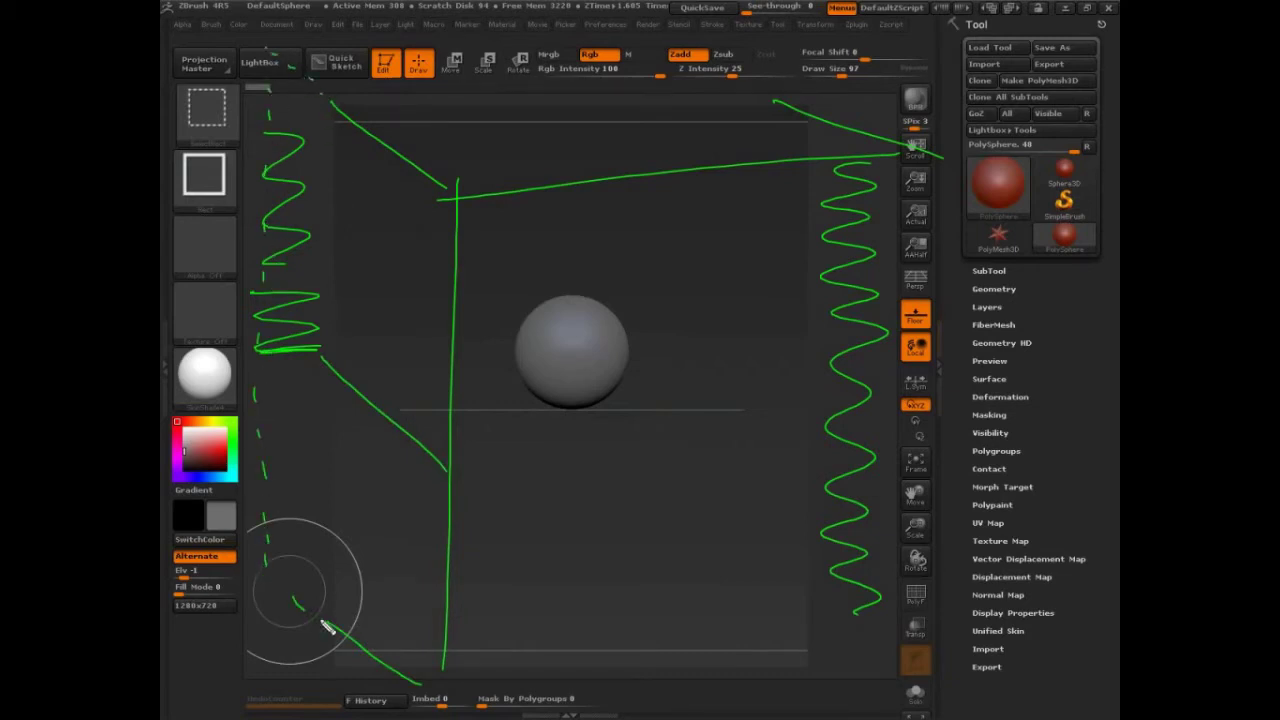
{"action": "left_click_drag", "start_coordinate": [337, 366], "coordinate": [290, 316]}
{"action": "left_click_drag", "start_coordinate": [397, 36], "coordinate": [414, 38]}
{"action": "left_click_drag", "start_coordinate": [458, 33], "coordinate": [476, 35]}
{"action": "left_click_drag", "start_coordinate": [527, 31], "coordinate": [607, 35]}
{"action": "left_click_drag", "start_coordinate": [651, 32], "coordinate": [665, 33]}
{"action": "left_click_drag", "start_coordinate": [711, 30], "coordinate": [725, 32]}
{"action": "left_click_drag", "start_coordinate": [808, 100], "coordinate": [648, 105]}
{"action": "left_click_drag", "start_coordinate": [570, 107], "coordinate": [432, 113]}
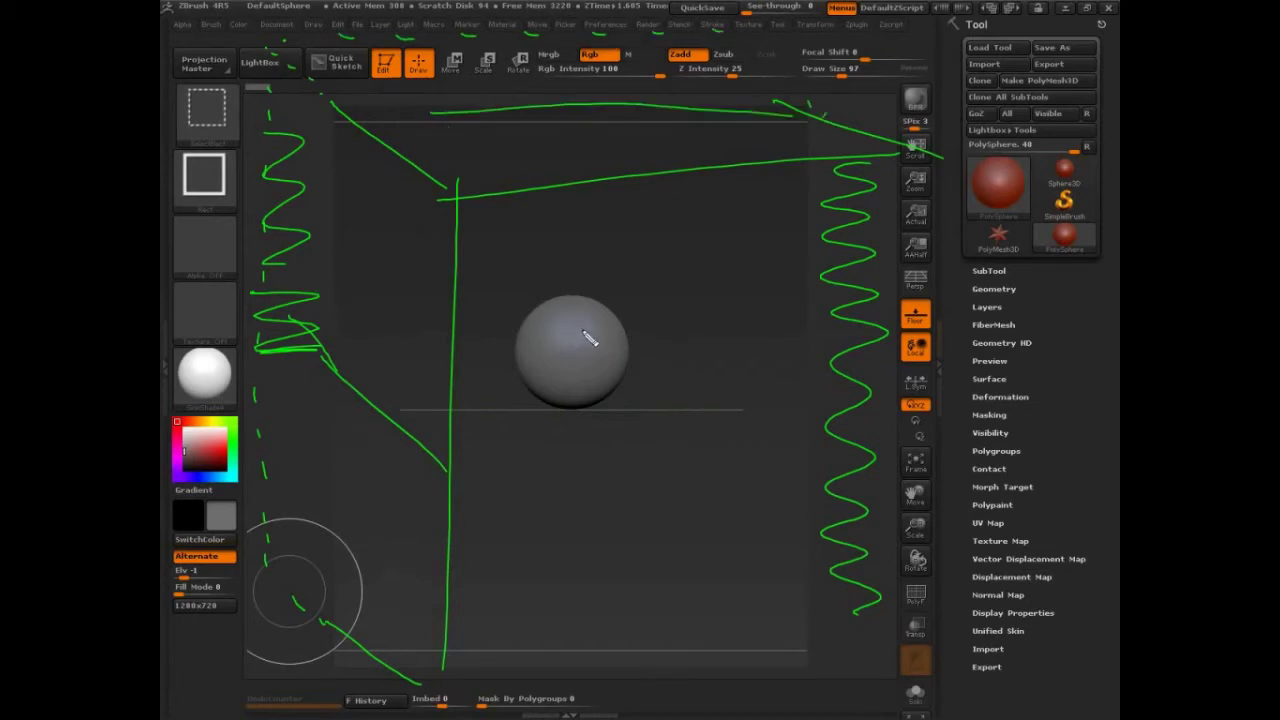
{"action": "left_click_drag", "start_coordinate": [533, 228], "coordinate": [545, 280]}
{"action": "mouse_move", "coordinate": [538, 243]}
{"action": "left_mouse_down"}
{"action": "mouse_move", "coordinate": [600, 217]}
{"action": "mouse_move", "coordinate": [535, 262]}
{"action": "left_mouse_up"}
{"action": "left_click_drag", "start_coordinate": [610, 247], "coordinate": [628, 278]}
{"action": "left_click_drag", "start_coordinate": [633, 230], "coordinate": [673, 275]}
{"action": "mouse_move", "coordinate": [669, 226]}
{"action": "left_mouse_down"}
{"action": "mouse_move", "coordinate": [642, 277]}
{"action": "mouse_move", "coordinate": [698, 236]}
{"action": "left_mouse_up"}
{"action": "mouse_move", "coordinate": [725, 181]}
{"action": "left_mouse_down"}
{"action": "mouse_move", "coordinate": [729, 276]}
{"action": "mouse_move", "coordinate": [746, 271]}
{"action": "left_mouse_up"}
{"action": "left_click", "coordinate": [622, 199]}
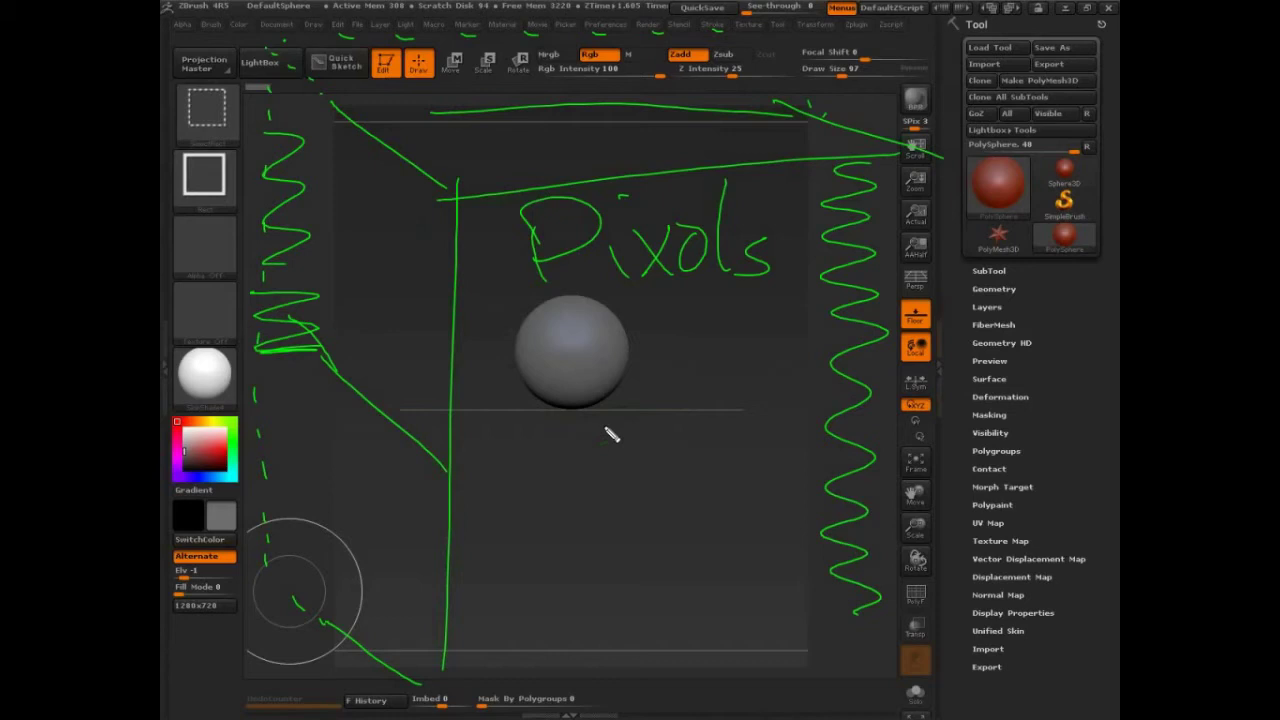
{"action": "mouse_move", "coordinate": [625, 383]}
{"action": "left_mouse_down"}
{"action": "mouse_move", "coordinate": [406, 391]}
{"action": "mouse_move", "coordinate": [418, 357]}
{"action": "left_mouse_up"}
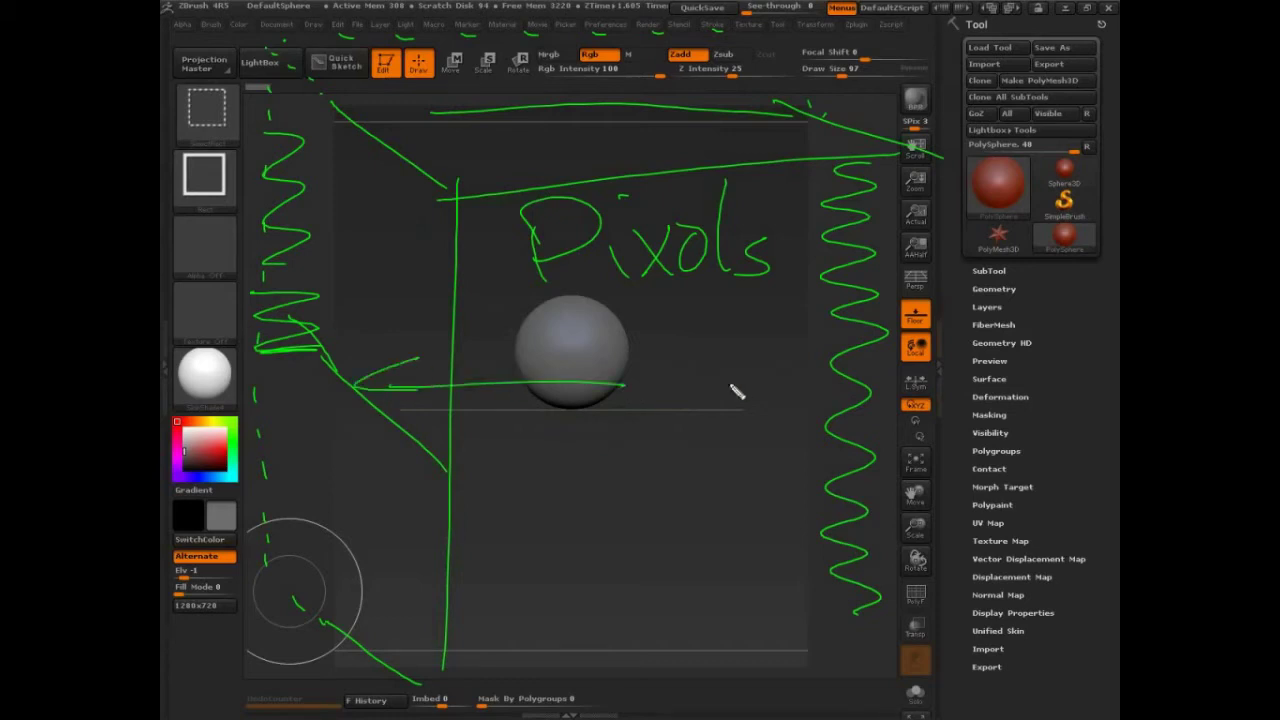
{"action": "mouse_move", "coordinate": [728, 373]}
{"action": "left_mouse_down"}
{"action": "mouse_move", "coordinate": [990, 345]}
{"action": "mouse_move", "coordinate": [945, 388]}
{"action": "left_mouse_up"}
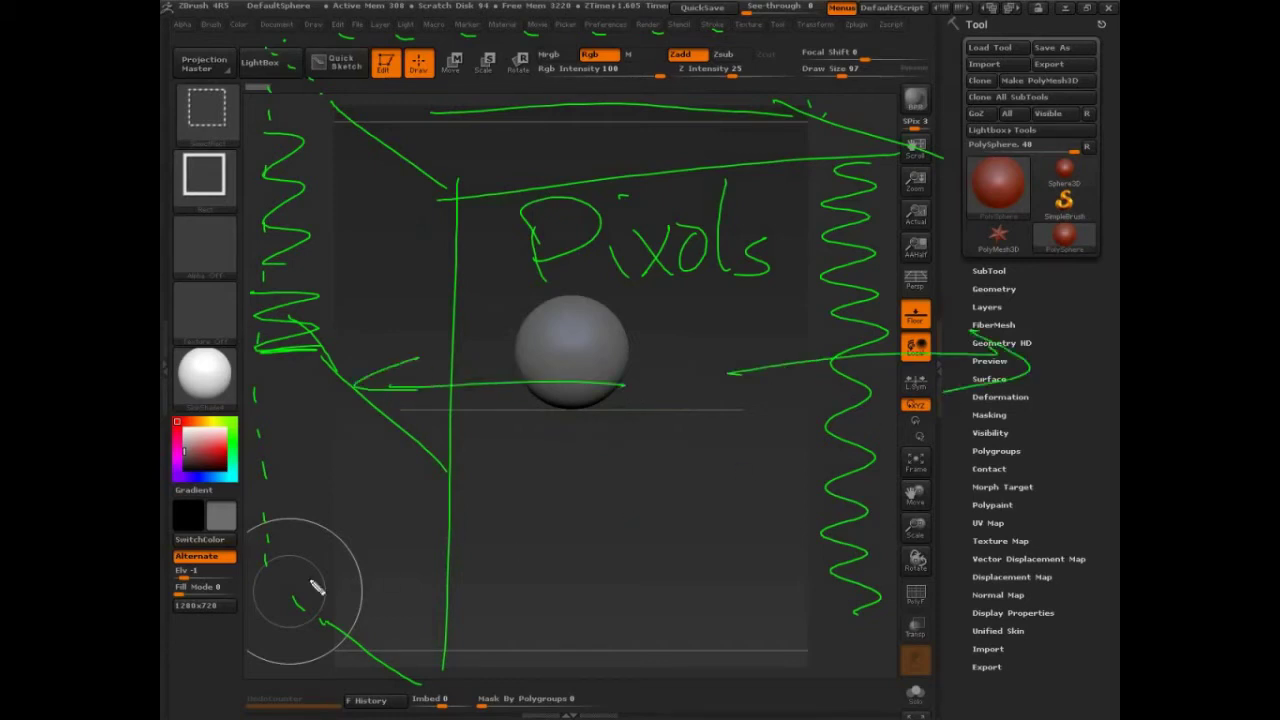
{"action": "key", "text": "Escape"}
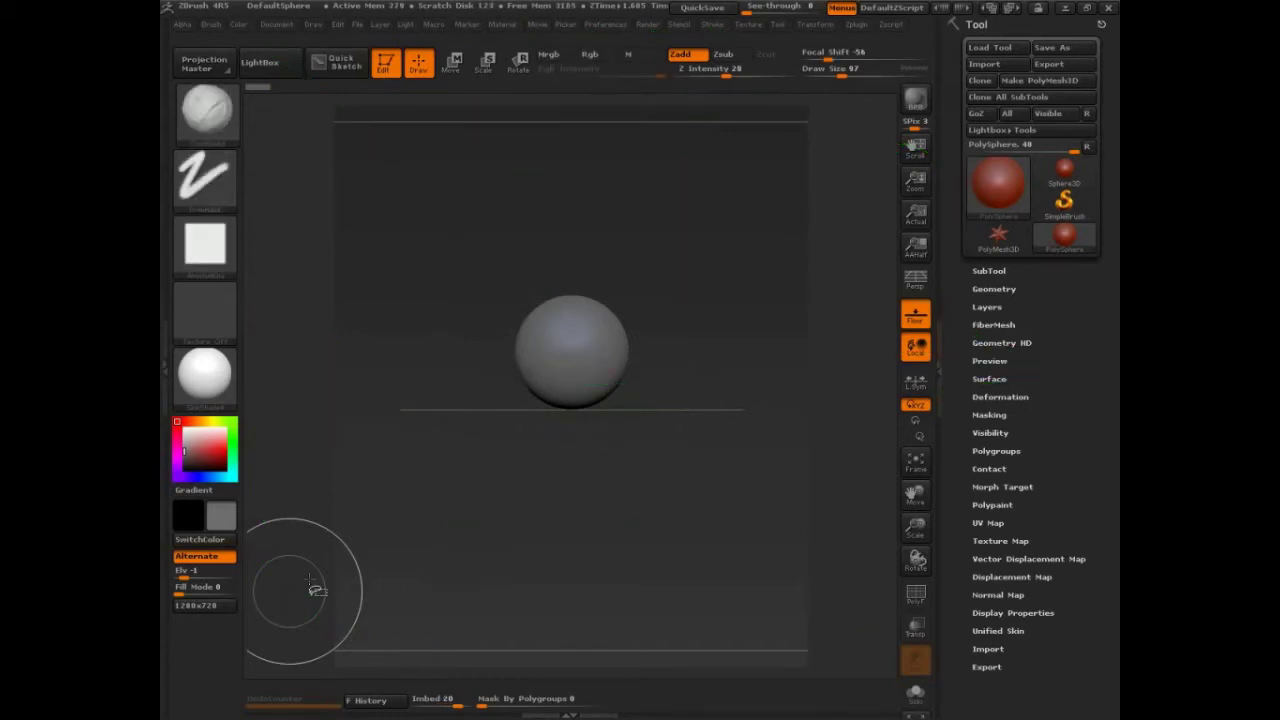
Run the 1280x720 macro to resize the document canvas around the sphere.
{"action": "left_click", "coordinate": [433, 24]}
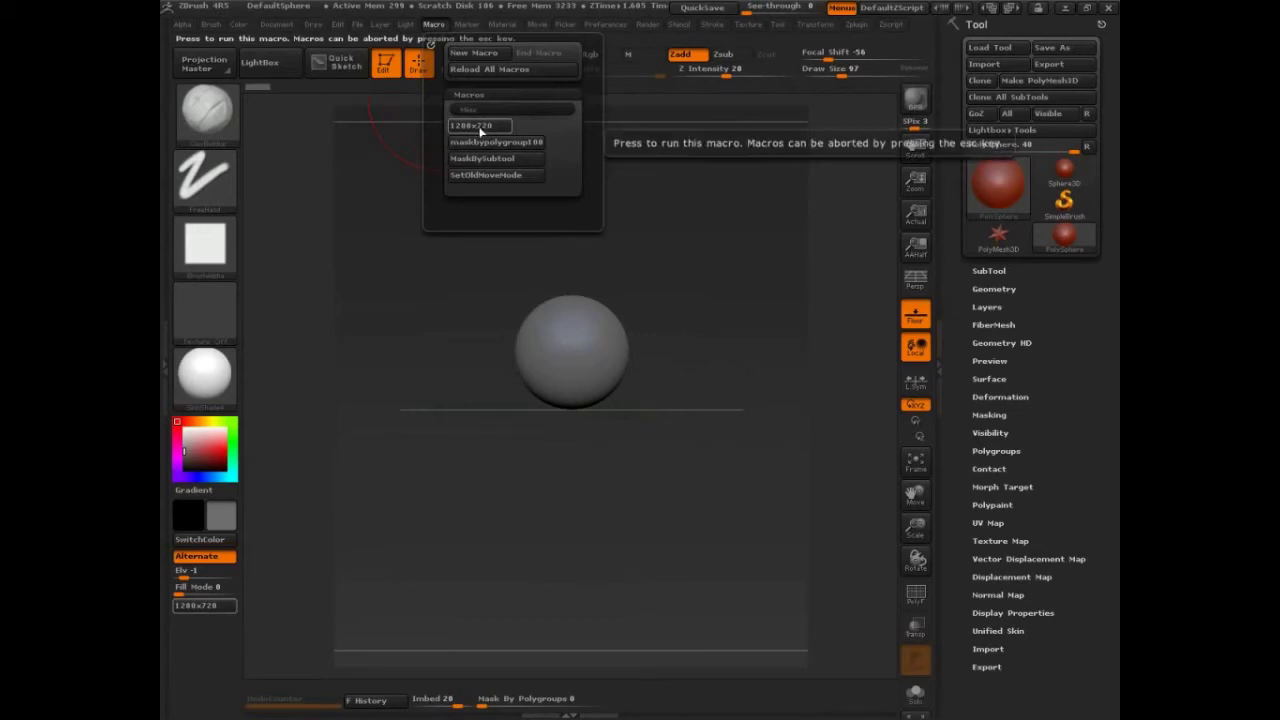
{"action": "left_click", "coordinate": [474, 126]}
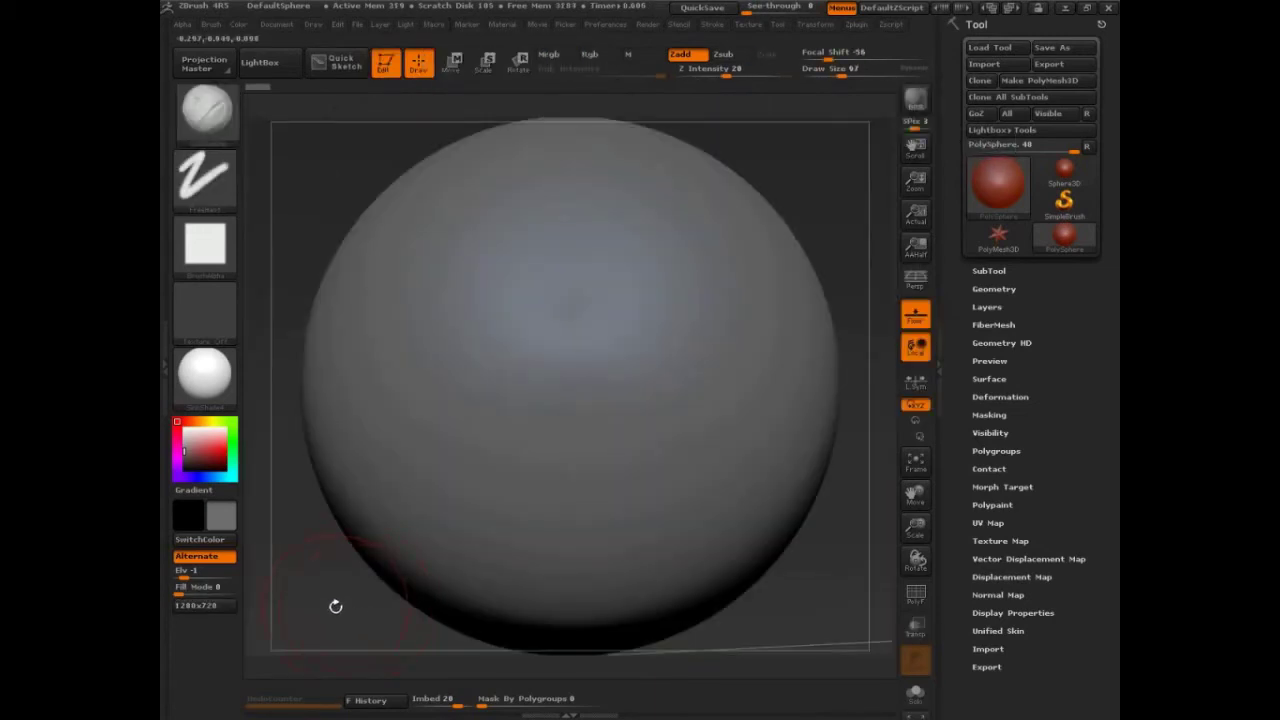
{"action": "key", "text": "ctrl+shift"}
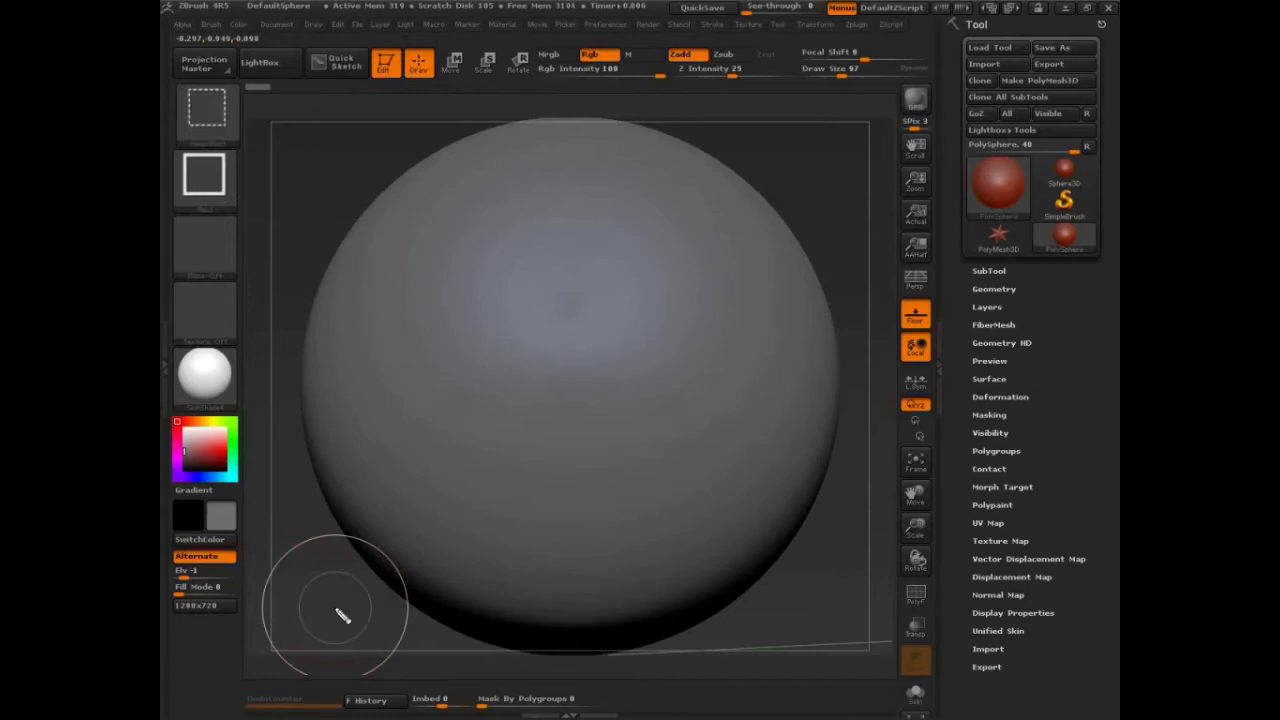
{"action": "left_click_drag", "start_coordinate": [250, 120], "coordinate": [860, 124], "text": "ctrl+shift"}
{"action": "mouse_move", "coordinate": [782, 148]}
{"action": "left_mouse_down"}
{"action": "mouse_move", "coordinate": [876, 155]}
{"action": "mouse_move", "coordinate": [859, 171]}
{"action": "left_mouse_up"}
{"action": "mouse_move", "coordinate": [612, 280]}
{"action": "left_mouse_down"}
{"action": "mouse_move", "coordinate": [697, 334]}
{"action": "mouse_move", "coordinate": [655, 295]}
{"action": "left_mouse_up"}
{"action": "mouse_move", "coordinate": [540, 285]}
{"action": "left_mouse_down"}
{"action": "mouse_move", "coordinate": [392, 105]}
{"action": "mouse_move", "coordinate": [405, 104]}
{"action": "left_mouse_up"}
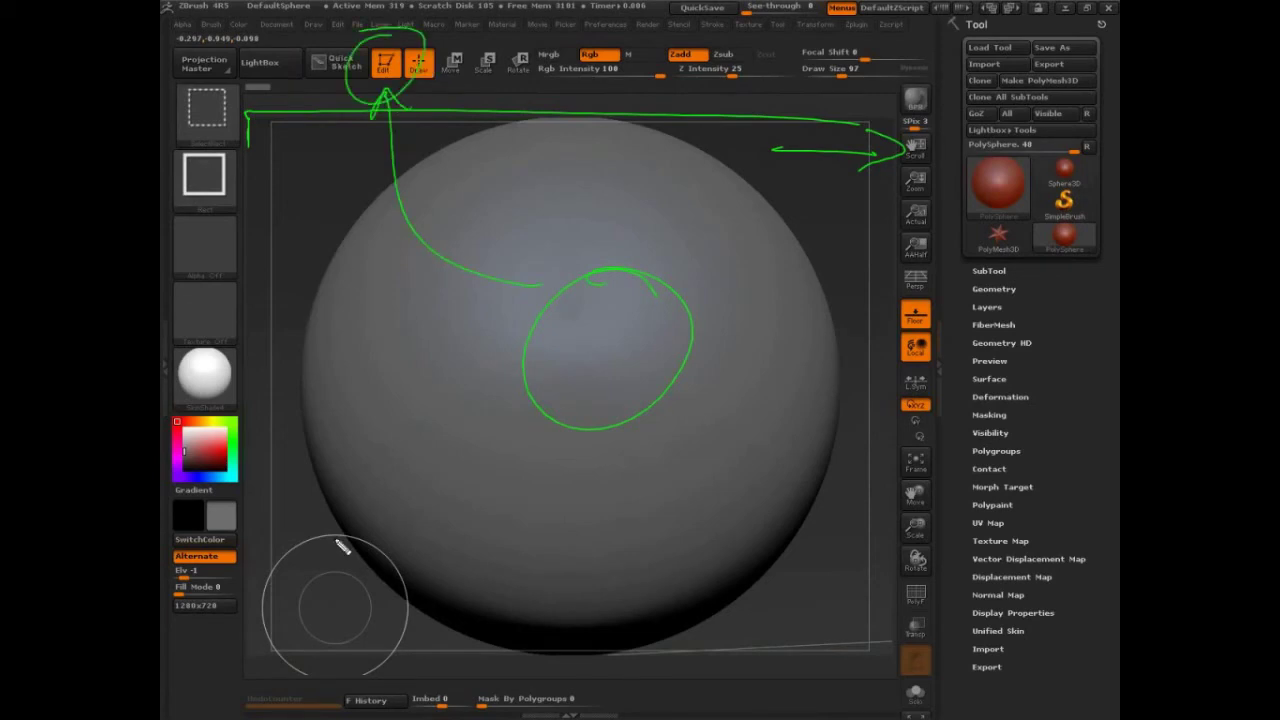
{"action": "key", "text": "Escape"}
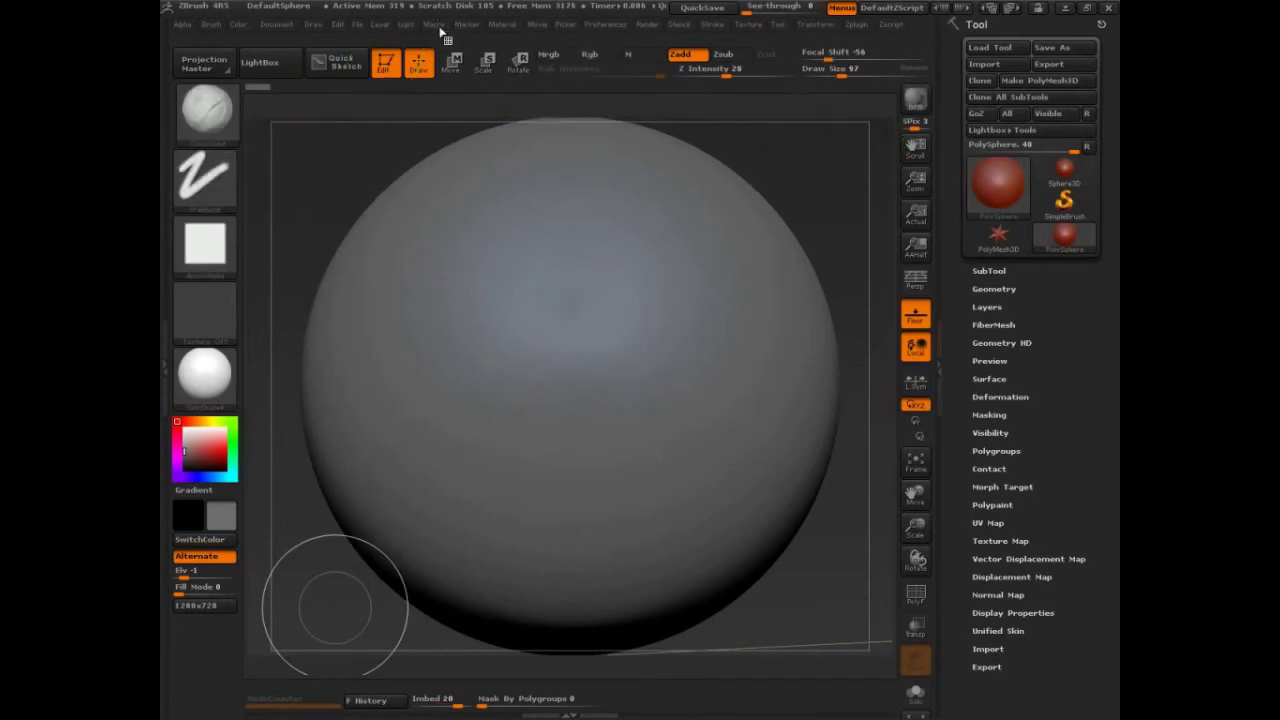
Look up the New Macro command alongside the stored macros, including 1280x720.
{"action": "left_click", "coordinate": [435, 24]}
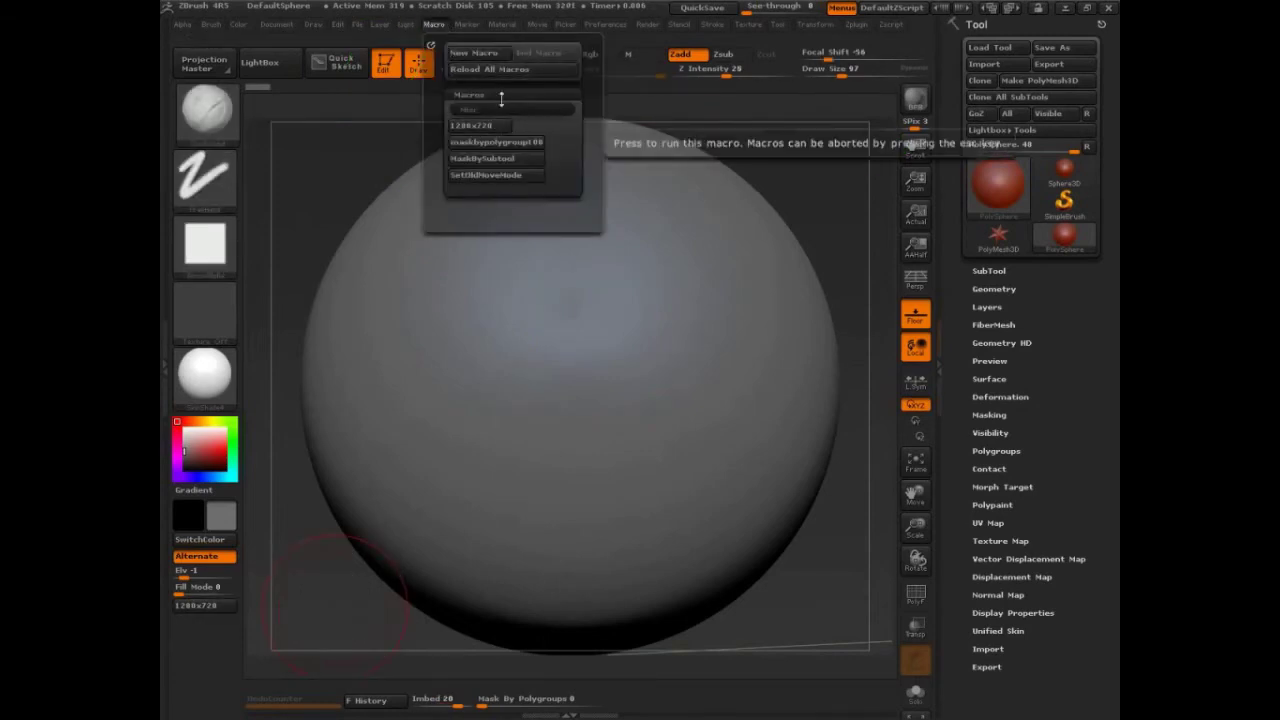
{"action": "left_click", "coordinate": [488, 54]}
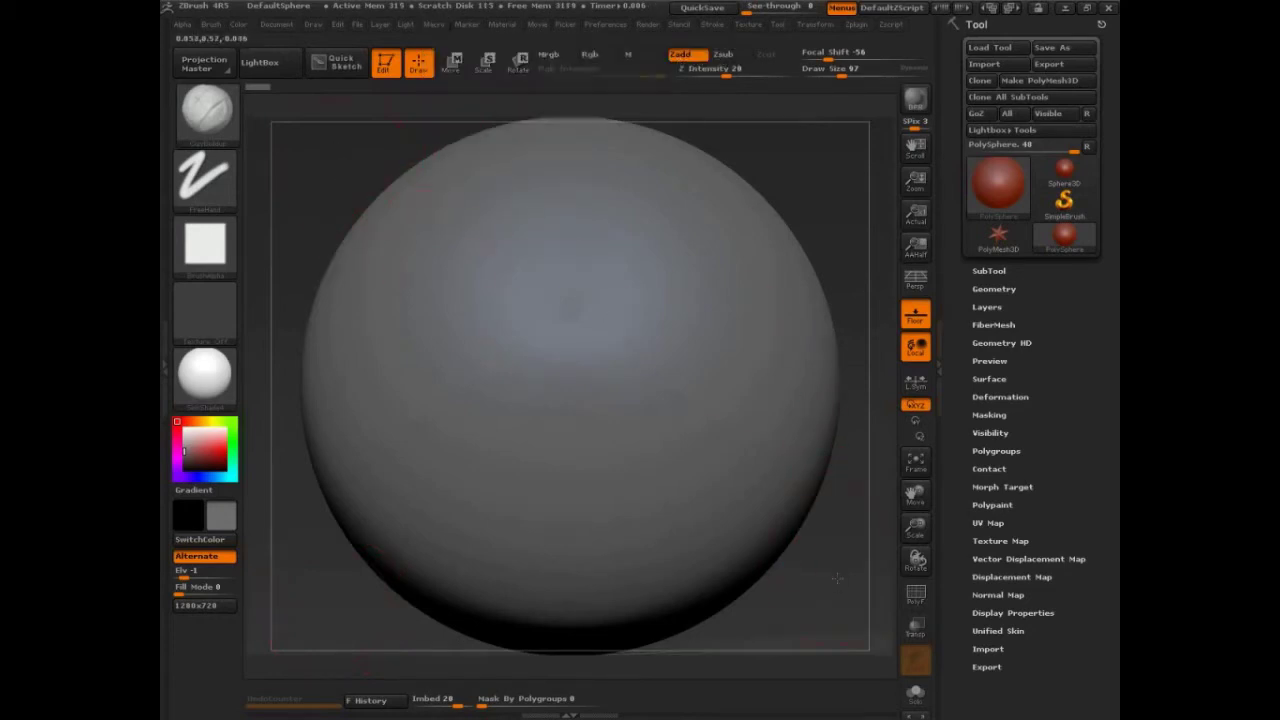
{"action": "mouse_move", "coordinate": [838, 578]}
{"action": "left_mouse_down", "text": "alt"}
{"action": "mouse_move", "coordinate": [832, 552]}
{"action": "mouse_move", "coordinate": [791, 551]}
{"action": "left_mouse_up", "text": "alt"}
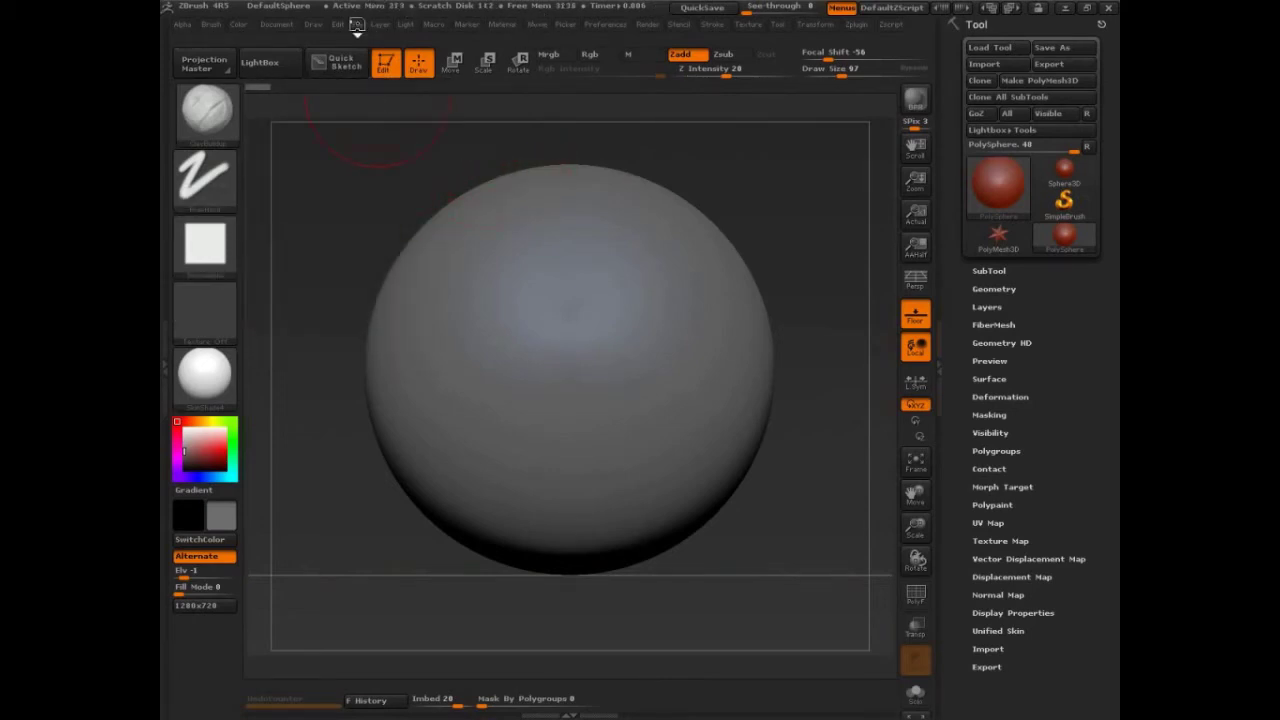
Open the certification-intro-01 head project without saving the changes to the sphere project.
{"action": "left_click", "coordinate": [380, 27]}
{"action": "mouse_move", "coordinate": [358, 28]}
{"action": "left_click", "coordinate": [390, 53]}
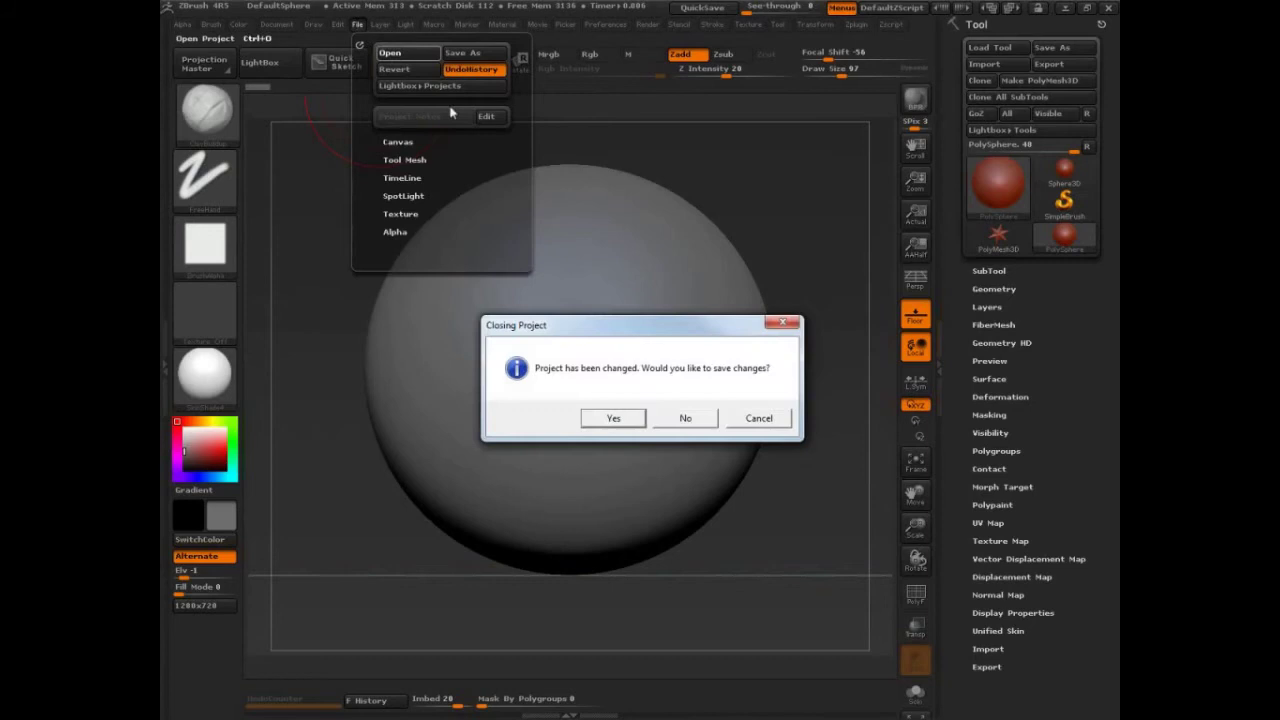
{"action": "left_click", "coordinate": [699, 419]}
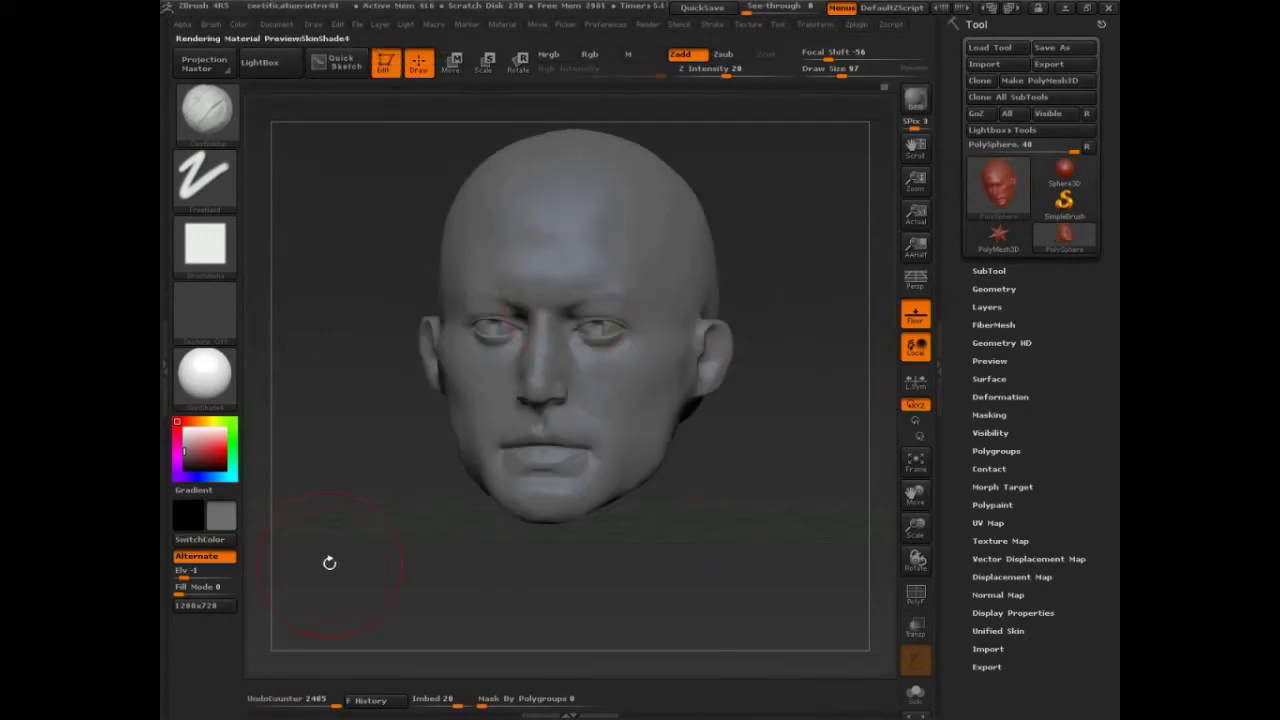
Turn on perspective for the head and set the brush Draw Size to 62.
{"action": "left_click_drag", "start_coordinate": [300, 567], "coordinate": [663, 543]}
{"action": "left_click", "coordinate": [915, 279]}
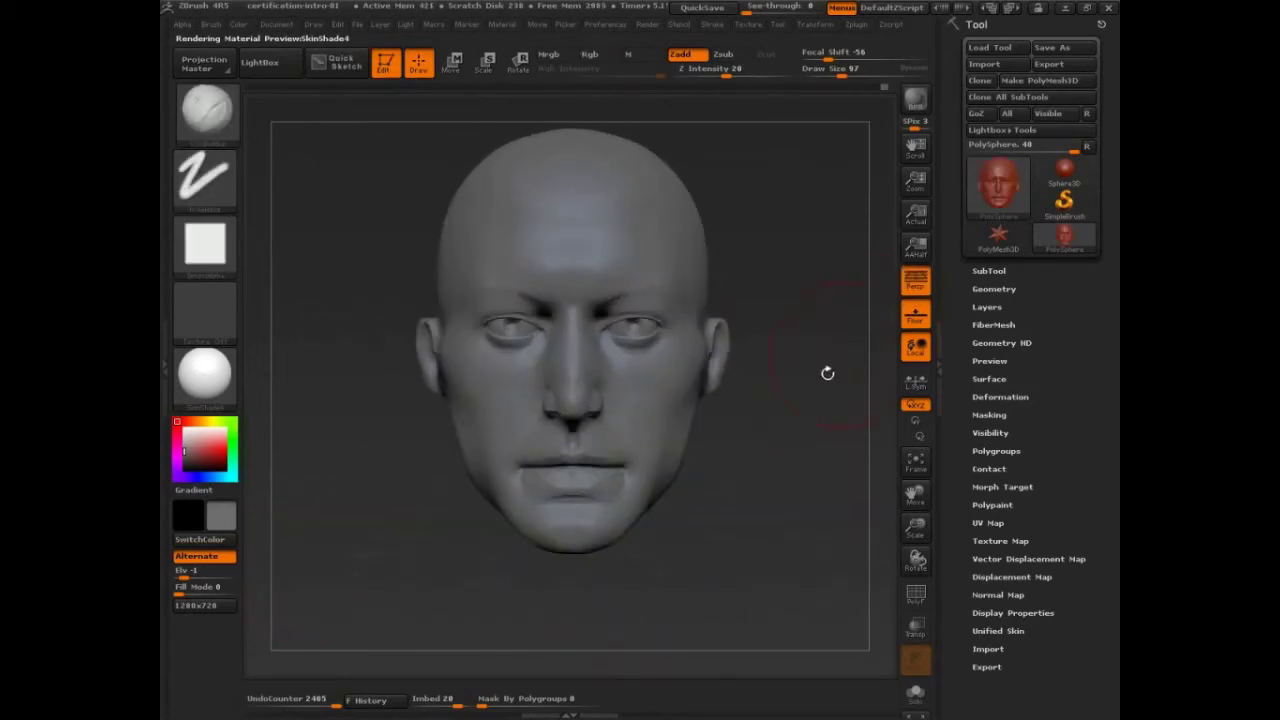
{"action": "mouse_move", "coordinate": [826, 371]}
{"action": "left_mouse_down"}
{"action": "mouse_move", "coordinate": [749, 534]}
{"action": "mouse_move", "coordinate": [753, 561]}
{"action": "mouse_move", "coordinate": [737, 557]}
{"action": "mouse_move", "coordinate": [694, 600]}
{"action": "mouse_move", "coordinate": [729, 606]}
{"action": "mouse_move", "coordinate": [666, 598]}
{"action": "left_mouse_up"}
{"action": "key", "text": "s"}
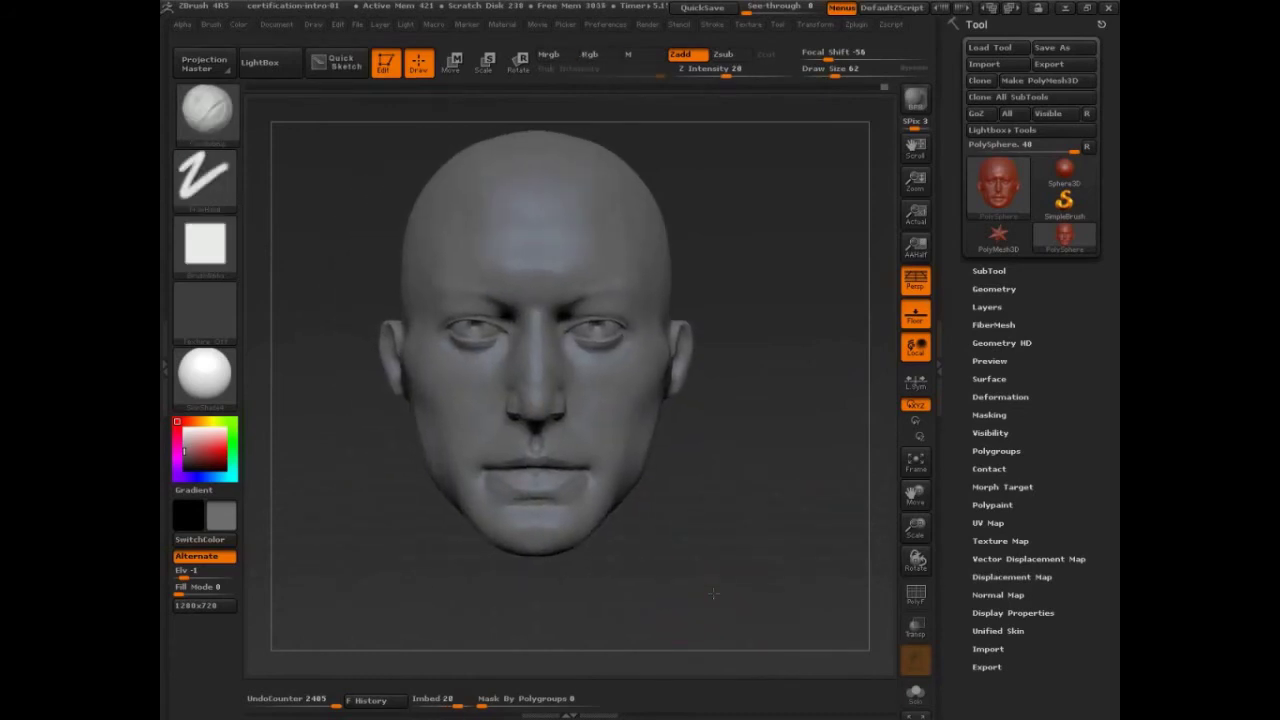
{"action": "mouse_move", "coordinate": [727, 601]}
{"action": "left_mouse_down"}
{"action": "mouse_move", "coordinate": [680, 600]}
{"action": "mouse_move", "coordinate": [727, 601]}
{"action": "mouse_move", "coordinate": [714, 577]}
{"action": "mouse_move", "coordinate": [700, 588]}
{"action": "left_mouse_up"}
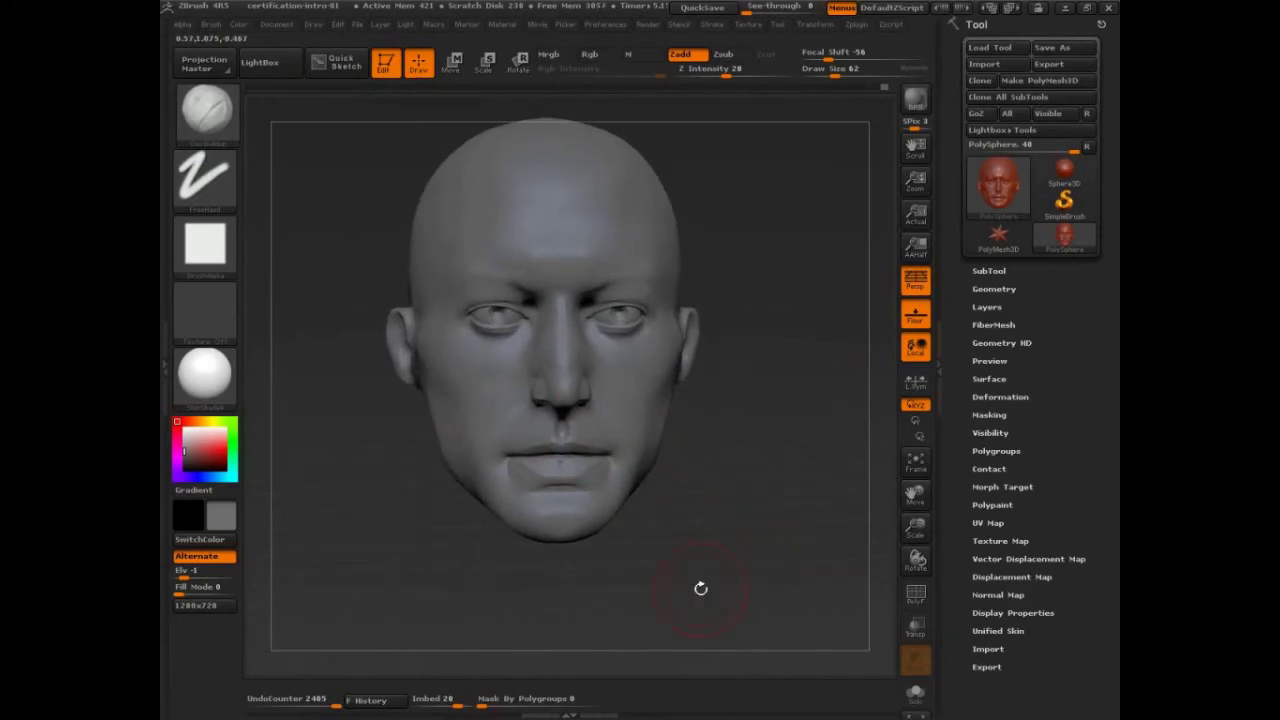
{"action": "mouse_move", "coordinate": [210, 245]}
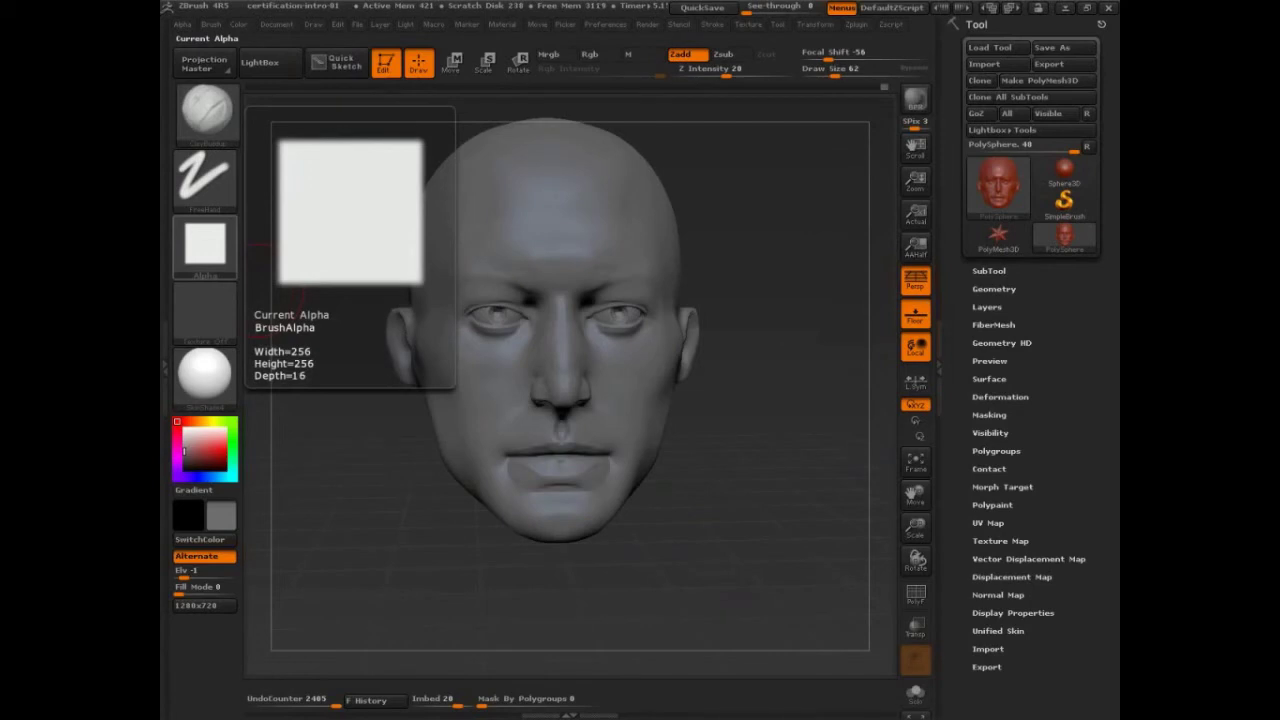
{"action": "left_click_drag", "start_coordinate": [723, 571], "coordinate": [690, 578]}
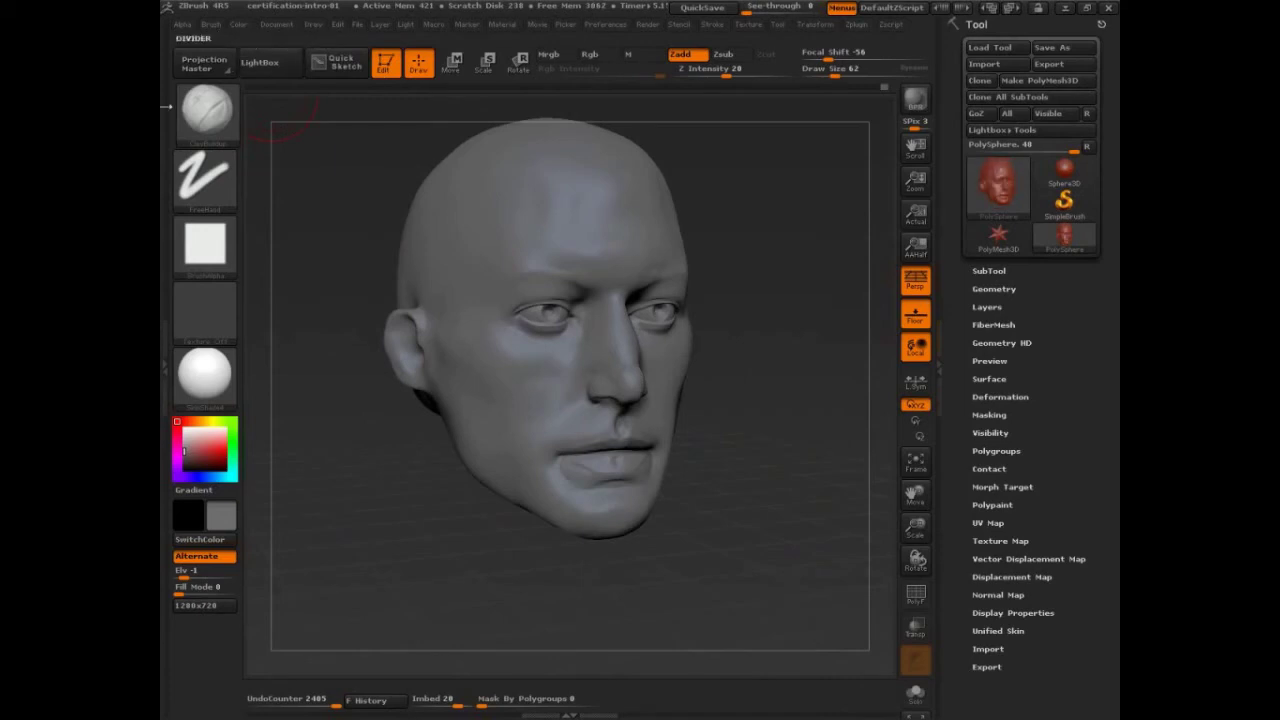
Expand the side tray with the Draw settings and load the elderly man's reference photo as the floor grid's Front-Back Map1.
{"action": "left_click", "coordinate": [166, 107]}
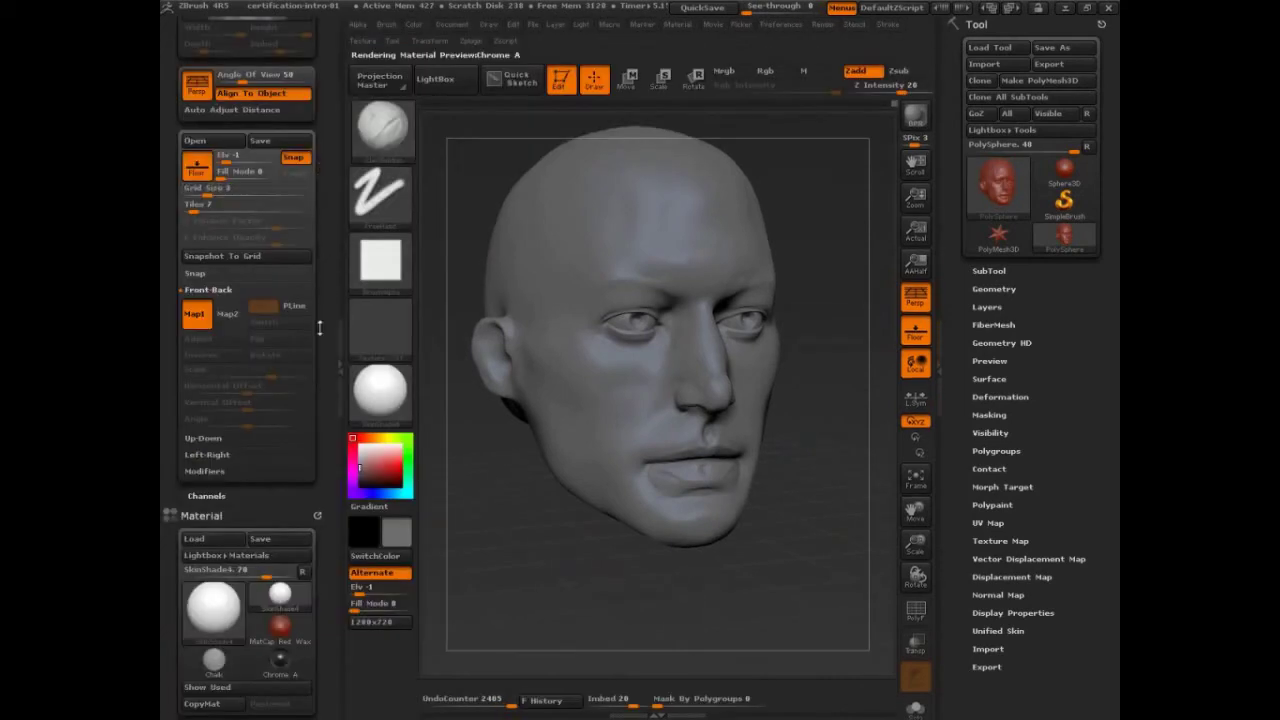
{"action": "left_click_drag", "start_coordinate": [320, 328], "coordinate": [320, 272]}
{"action": "left_click", "coordinate": [197, 255]}
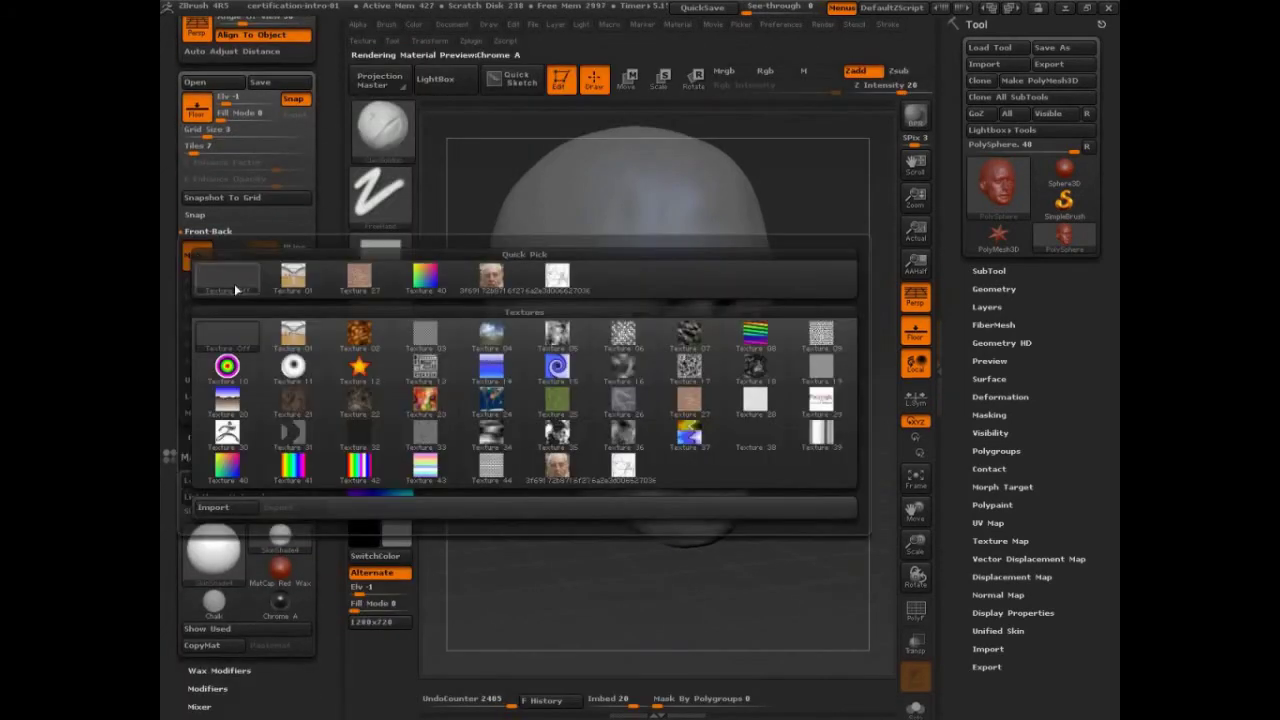
{"action": "left_click", "coordinate": [495, 283]}
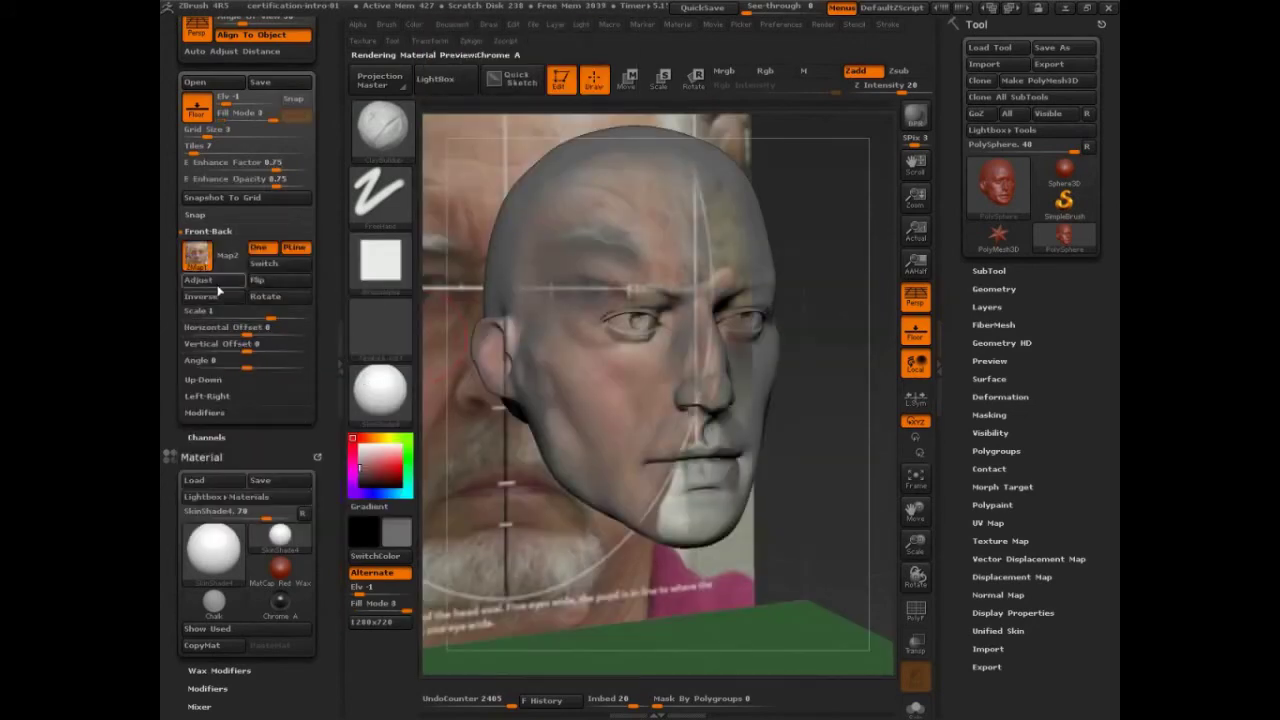
Crop the Front-Back reference photo closely around the face, with crop left 31, top 27, width 175 and height 230.
{"action": "left_click", "coordinate": [217, 285]}
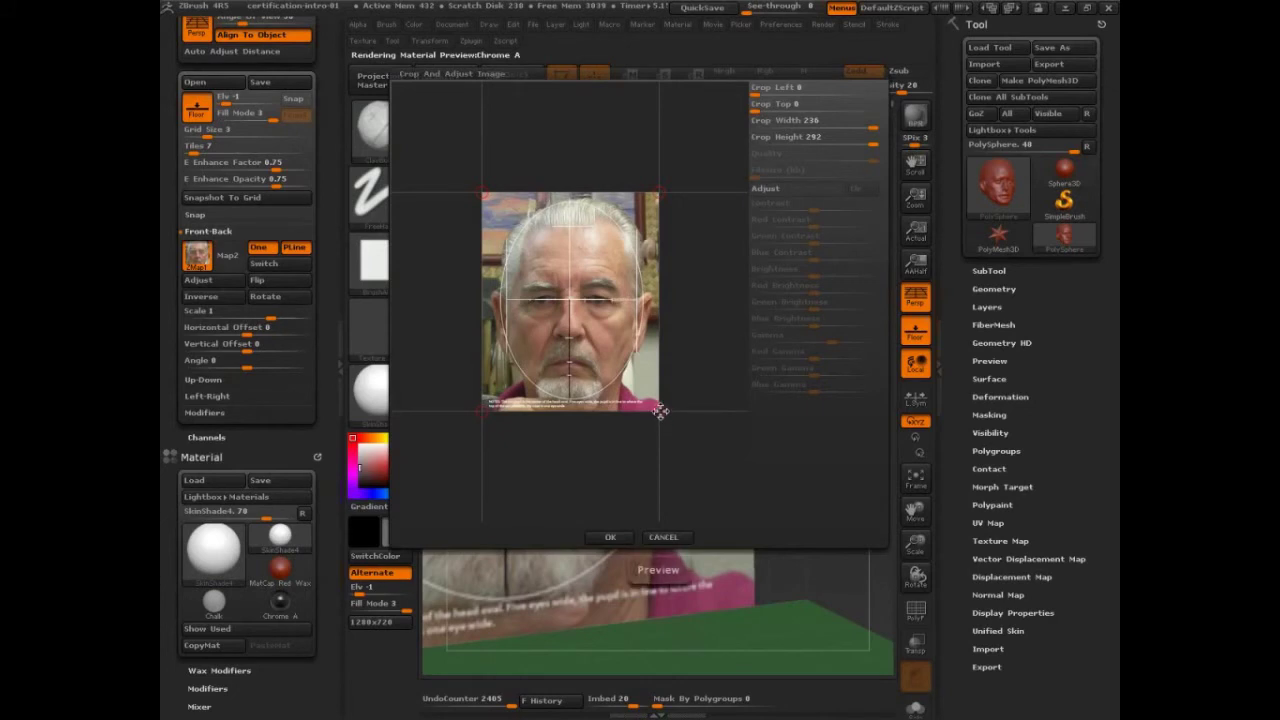
{"action": "left_click_drag", "start_coordinate": [659, 410], "coordinate": [642, 380]}
{"action": "left_click_drag", "start_coordinate": [483, 193], "coordinate": [500, 212]}
{"action": "left_click_drag", "start_coordinate": [642, 380], "coordinate": [637, 381]}
{"action": "left_click_drag", "start_coordinate": [504, 386], "coordinate": [505, 385]}
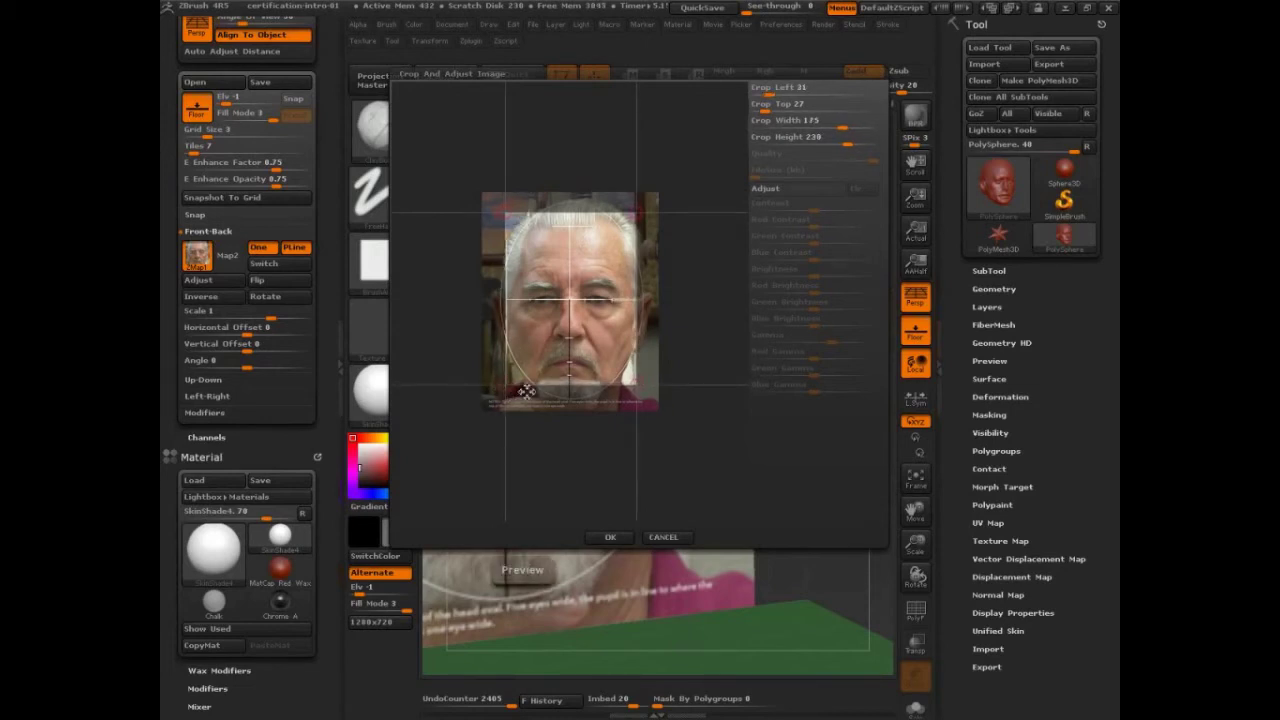
{"action": "left_click", "coordinate": [609, 538]}
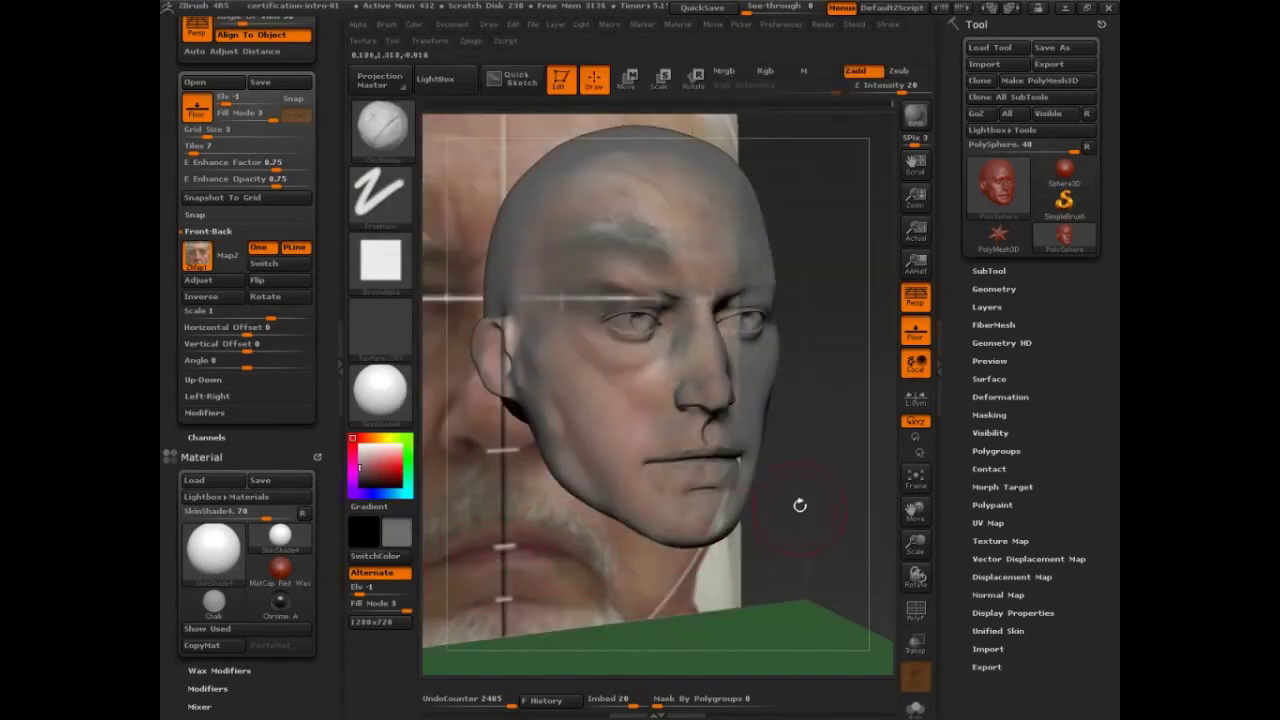
{"action": "mouse_move", "coordinate": [800, 505]}
{"action": "left_mouse_down", "text": "alt"}
{"action": "mouse_move", "coordinate": [806, 420]}
{"action": "mouse_move", "coordinate": [820, 500]}
{"action": "mouse_move", "coordinate": [780, 491]}
{"action": "left_mouse_up", "text": "alt"}
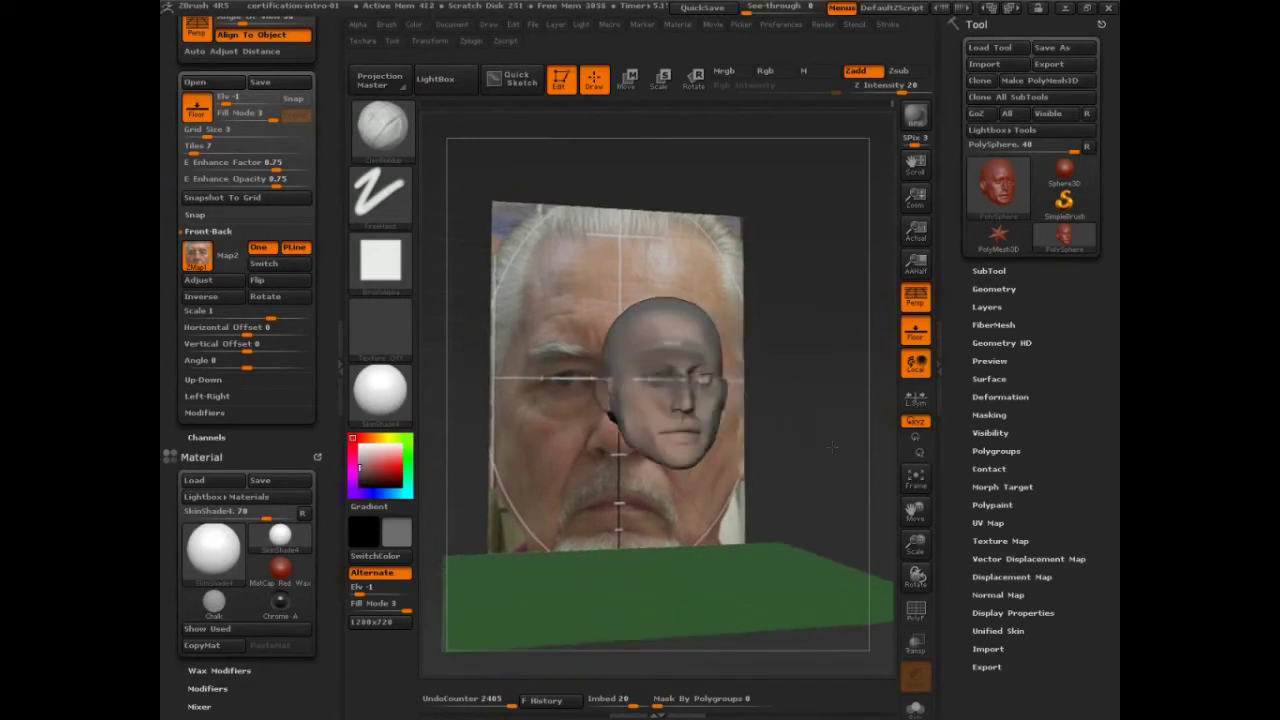
{"action": "left_click_drag", "start_coordinate": [832, 447], "coordinate": [848, 368]}
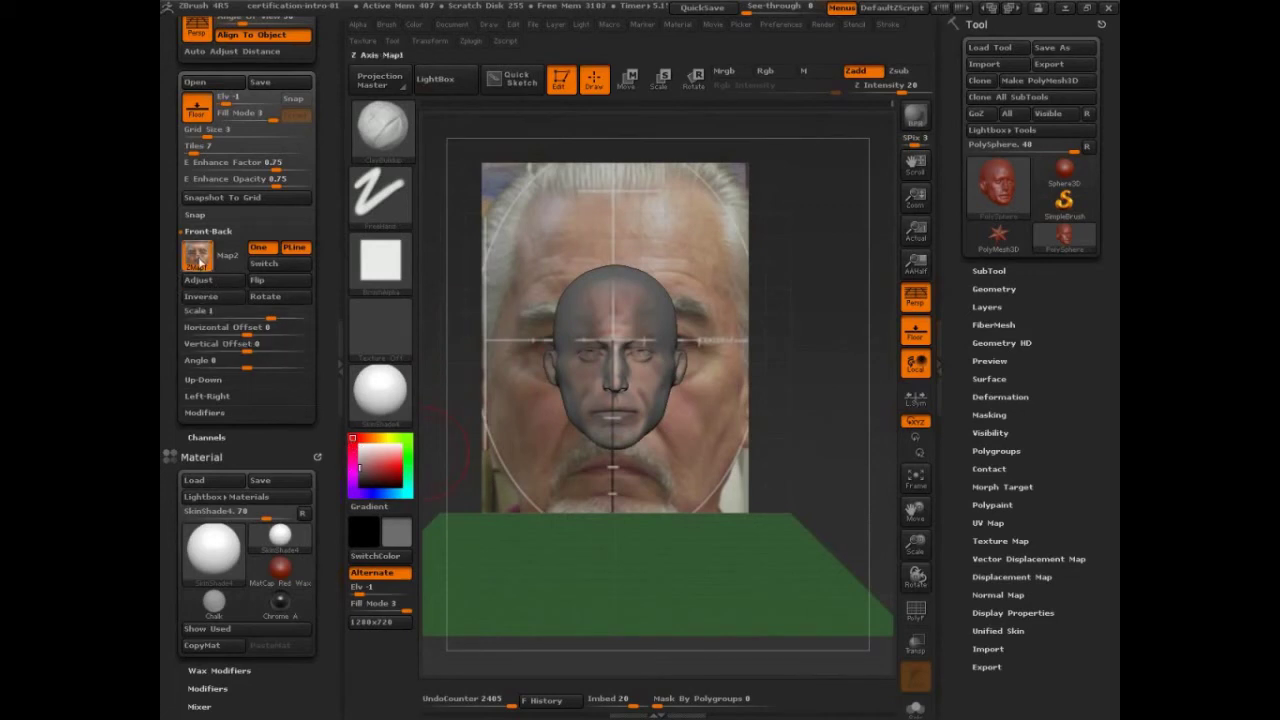
Clear the Front-Back Map1 image with Texture Off and set the floor Fill Mode to 0.
{"action": "left_click", "coordinate": [197, 257]}
{"action": "left_click", "coordinate": [198, 256]}
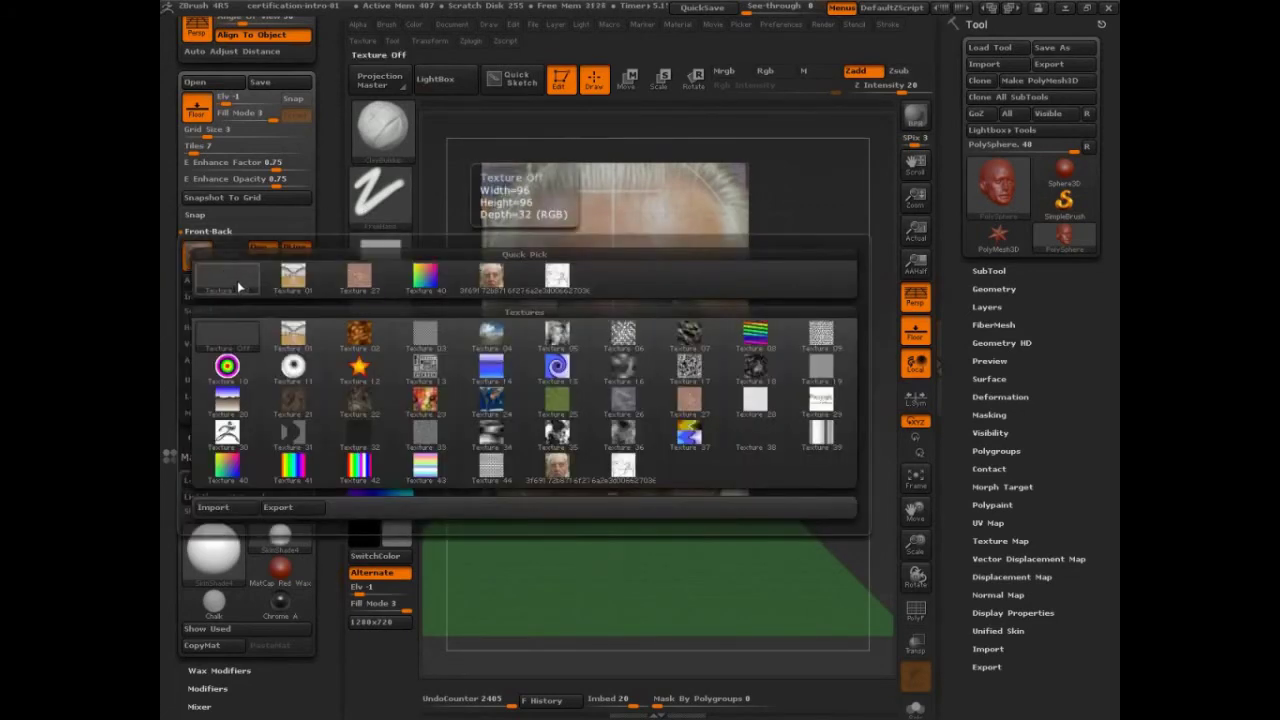
{"action": "left_click", "coordinate": [237, 281]}
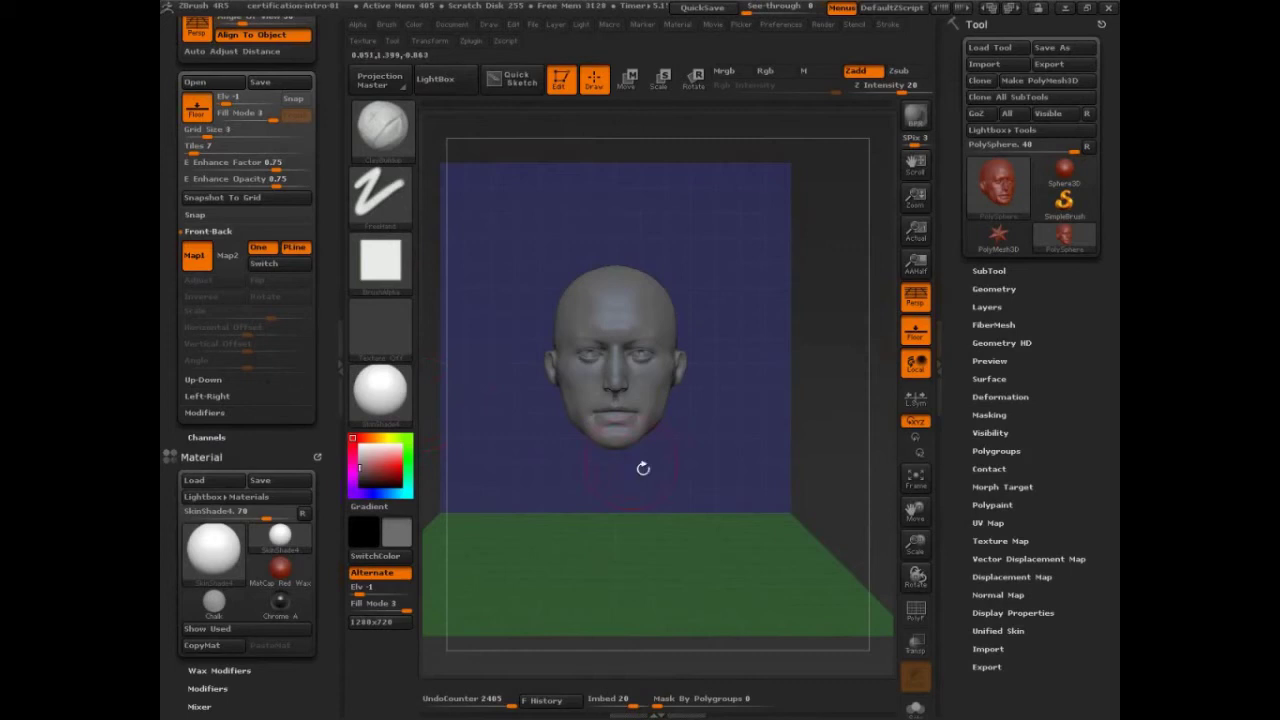
{"action": "left_click", "coordinate": [256, 118]}
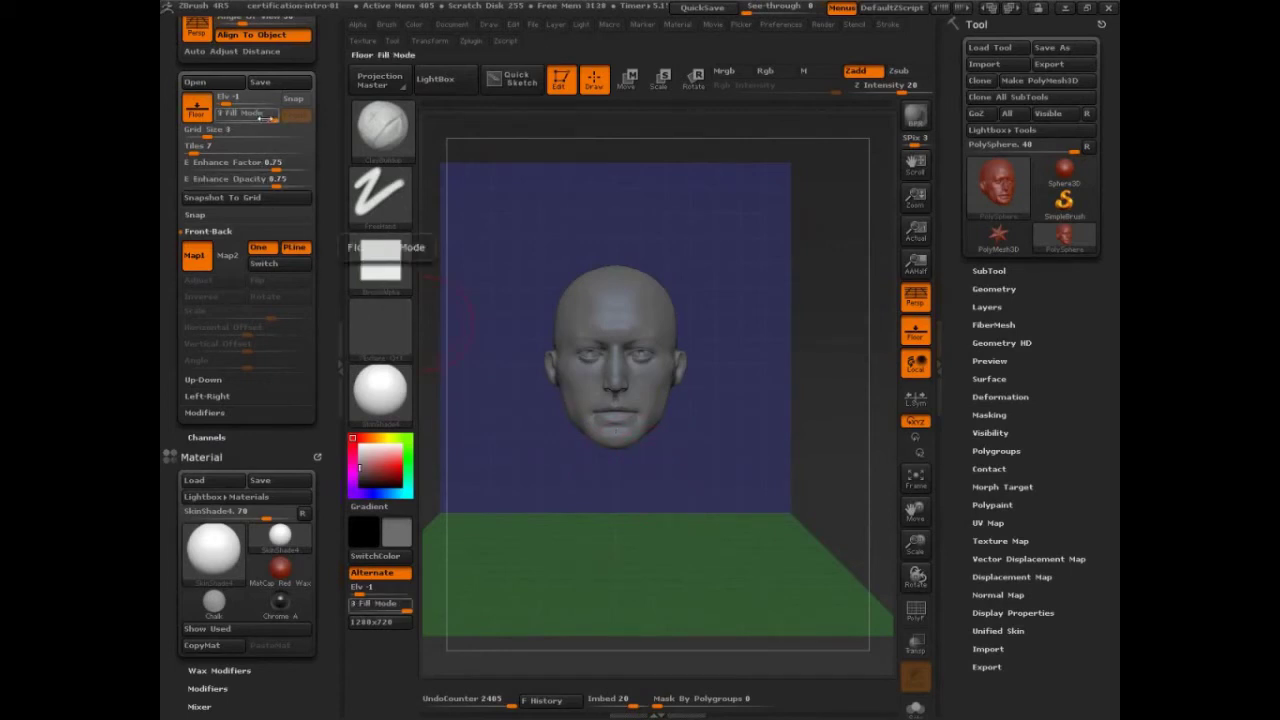
{"action": "left_click", "coordinate": [226, 120]}
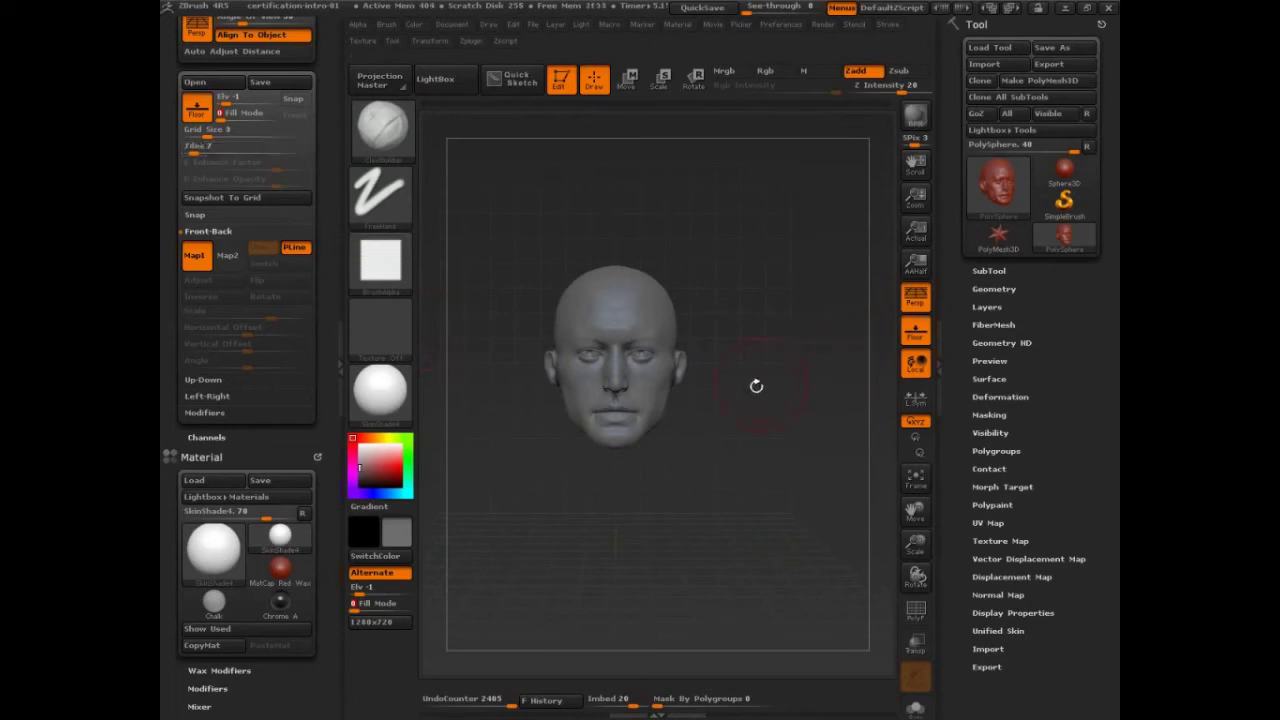
{"action": "mouse_move", "coordinate": [750, 409]}
{"action": "left_mouse_down"}
{"action": "mouse_move", "coordinate": [733, 490]}
{"action": "mouse_move", "coordinate": [740, 291]}
{"action": "mouse_move", "coordinate": [736, 407]}
{"action": "left_mouse_up"}
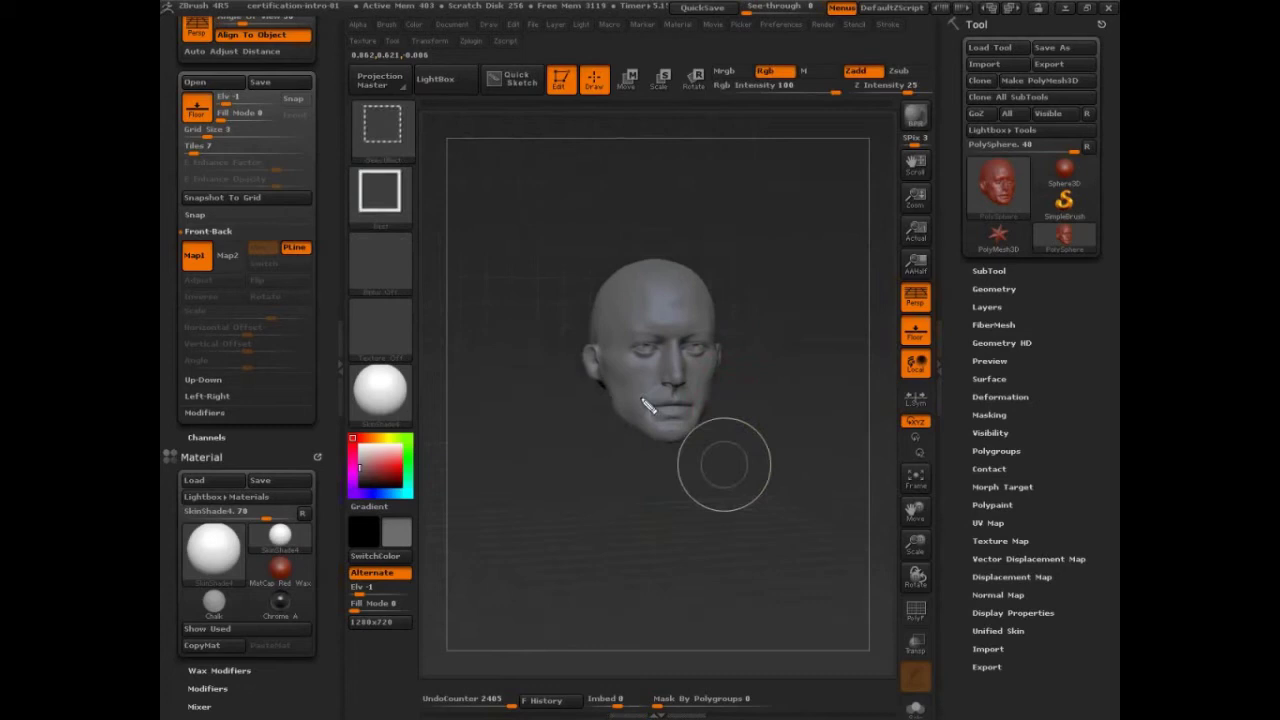
{"action": "mouse_move", "coordinate": [496, 177]}
{"action": "left_mouse_down"}
{"action": "mouse_move", "coordinate": [500, 342]}
{"action": "mouse_move", "coordinate": [537, 347]}
{"action": "left_mouse_up"}
{"action": "left_click_drag", "start_coordinate": [461, 212], "coordinate": [597, 234]}
{"action": "left_click_drag", "start_coordinate": [453, 268], "coordinate": [608, 261]}
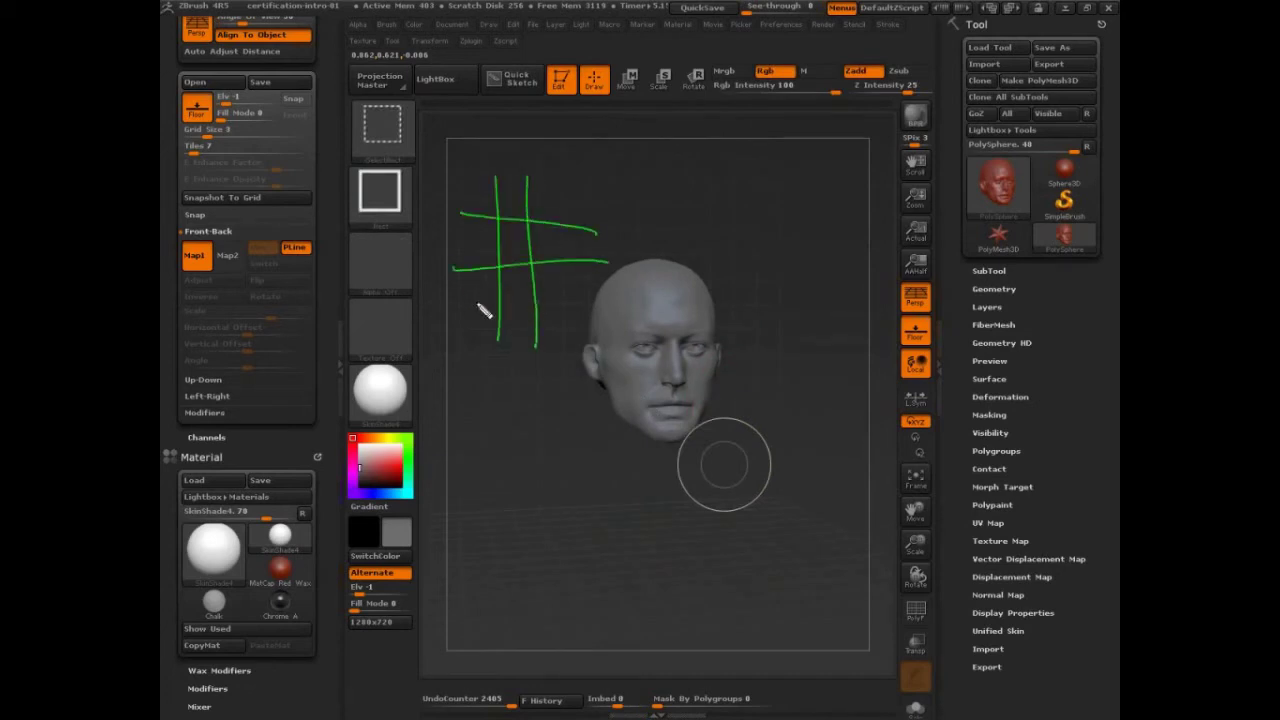
{"action": "mouse_move", "coordinate": [956, 318]}
{"action": "left_mouse_down"}
{"action": "mouse_move", "coordinate": [843, 343]}
{"action": "mouse_move", "coordinate": [768, 288]}
{"action": "left_mouse_up"}
{"action": "left_click_drag", "start_coordinate": [849, 186], "coordinate": [849, 205]}
{"action": "mouse_move", "coordinate": [820, 124]}
{"action": "left_mouse_down"}
{"action": "mouse_move", "coordinate": [863, 294]}
{"action": "mouse_move", "coordinate": [810, 110]}
{"action": "left_mouse_up"}
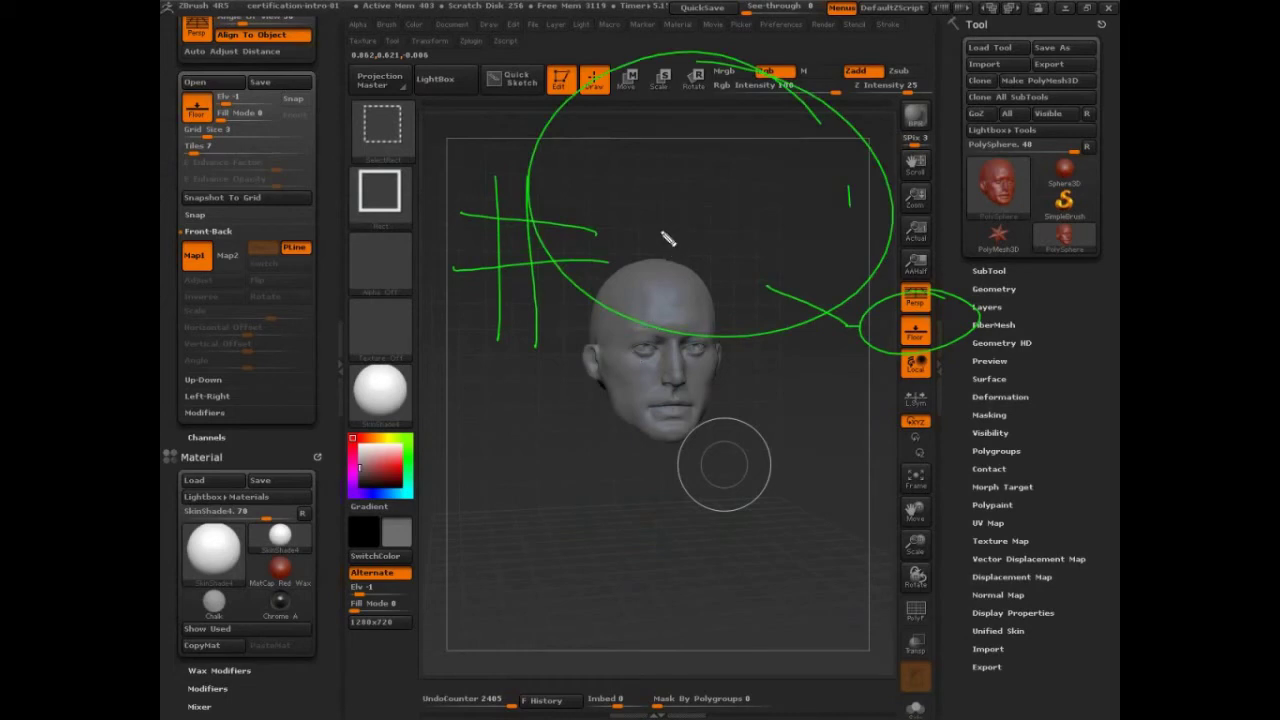
{"action": "mouse_move", "coordinate": [697, 190]}
{"action": "left_mouse_down"}
{"action": "mouse_move", "coordinate": [697, 232]}
{"action": "mouse_move", "coordinate": [712, 245]}
{"action": "mouse_move", "coordinate": [736, 222]}
{"action": "mouse_move", "coordinate": [712, 248]}
{"action": "mouse_move", "coordinate": [694, 227]}
{"action": "mouse_move", "coordinate": [677, 255]}
{"action": "left_mouse_up"}
{"action": "mouse_move", "coordinate": [640, 258]}
{"action": "left_mouse_down"}
{"action": "mouse_move", "coordinate": [650, 290]}
{"action": "mouse_move", "coordinate": [668, 268]}
{"action": "left_mouse_up"}
{"action": "mouse_move", "coordinate": [680, 256]}
{"action": "left_mouse_down"}
{"action": "mouse_move", "coordinate": [684, 293]}
{"action": "mouse_move", "coordinate": [706, 262]}
{"action": "left_mouse_up"}
{"action": "mouse_move", "coordinate": [727, 258]}
{"action": "left_mouse_down"}
{"action": "mouse_move", "coordinate": [731, 284]}
{"action": "mouse_move", "coordinate": [728, 259]}
{"action": "left_mouse_up"}
{"action": "mouse_move", "coordinate": [746, 256]}
{"action": "left_mouse_down"}
{"action": "mouse_move", "coordinate": [749, 286]}
{"action": "mouse_move", "coordinate": [771, 285]}
{"action": "left_mouse_up"}
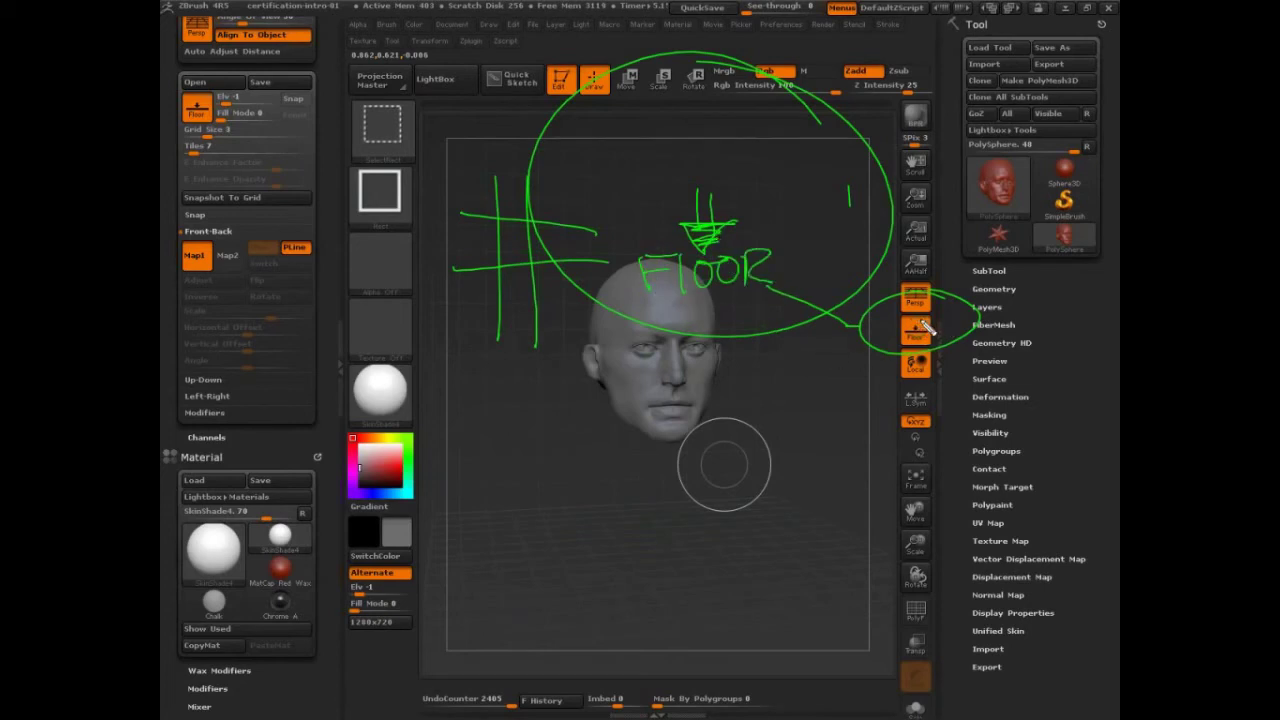
{"action": "left_click_drag", "start_coordinate": [686, 138], "coordinate": [708, 162]}
{"action": "mouse_move", "coordinate": [708, 138]}
{"action": "left_mouse_down"}
{"action": "mouse_move", "coordinate": [688, 162]}
{"action": "mouse_move", "coordinate": [730, 150]}
{"action": "left_mouse_up"}
{"action": "mouse_move", "coordinate": [740, 138]}
{"action": "left_mouse_down"}
{"action": "mouse_move", "coordinate": [728, 162]}
{"action": "mouse_move", "coordinate": [768, 160]}
{"action": "left_mouse_up"}
{"action": "mouse_move", "coordinate": [603, 130]}
{"action": "left_mouse_down"}
{"action": "mouse_move", "coordinate": [612, 318]}
{"action": "mouse_move", "coordinate": [790, 110]}
{"action": "mouse_move", "coordinate": [810, 306]}
{"action": "mouse_move", "coordinate": [622, 324]}
{"action": "left_mouse_up"}
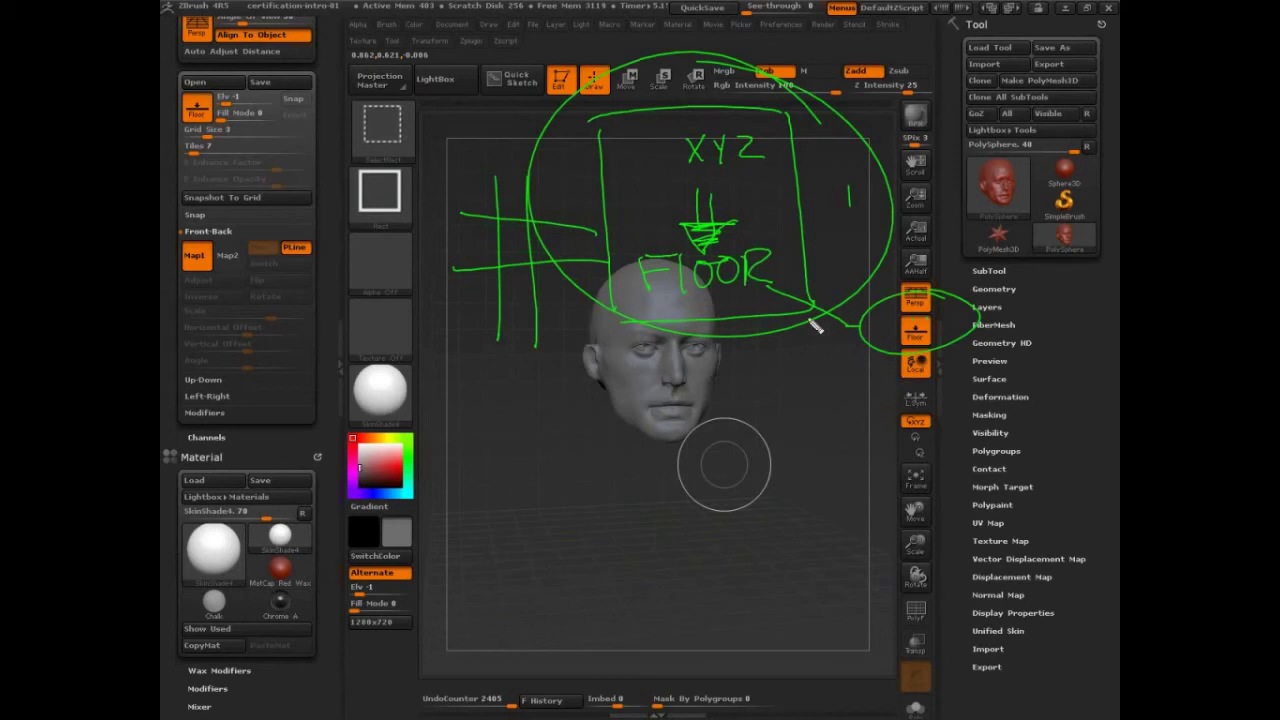
{"action": "mouse_move", "coordinate": [697, 126]}
{"action": "left_mouse_down"}
{"action": "mouse_move", "coordinate": [728, 132]}
{"action": "mouse_move", "coordinate": [748, 166]}
{"action": "left_mouse_up"}
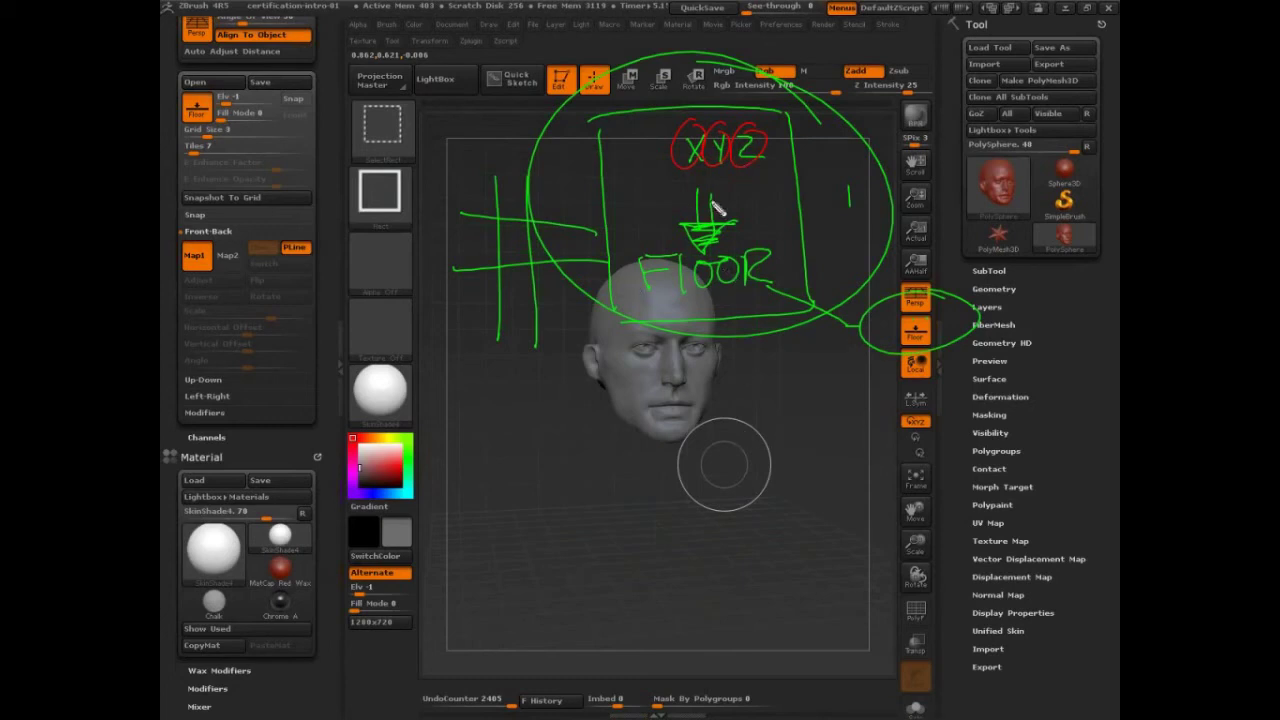
{"action": "left_click_drag", "start_coordinate": [651, 170], "coordinate": [676, 172]}
{"action": "mouse_move", "coordinate": [790, 160]}
{"action": "left_mouse_down"}
{"action": "mouse_move", "coordinate": [780, 408]}
{"action": "mouse_move", "coordinate": [915, 575]}
{"action": "mouse_move", "coordinate": [1043, 114]}
{"action": "mouse_move", "coordinate": [1020, 570]}
{"action": "left_mouse_up"}
{"action": "left_click_drag", "start_coordinate": [770, 402], "coordinate": [982, 499]}
{"action": "left_click_drag", "start_coordinate": [770, 362], "coordinate": [1022, 418]}
{"action": "left_click_drag", "start_coordinate": [790, 238], "coordinate": [1020, 265]}
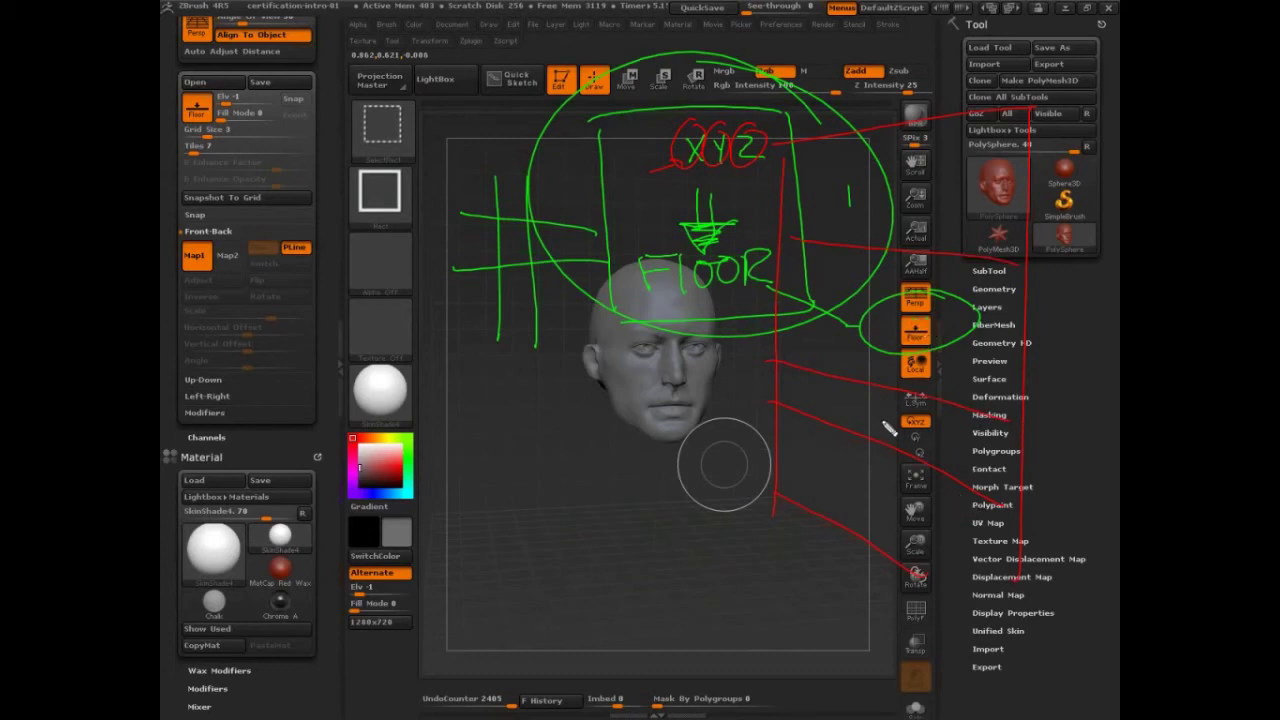
{"action": "left_click_drag", "start_coordinate": [530, 393], "coordinate": [548, 450]}
{"action": "mouse_move", "coordinate": [580, 577]}
{"action": "left_mouse_down"}
{"action": "mouse_move", "coordinate": [594, 613]}
{"action": "mouse_move", "coordinate": [671, 610]}
{"action": "left_mouse_up"}
{"action": "key", "text": "Escape"}
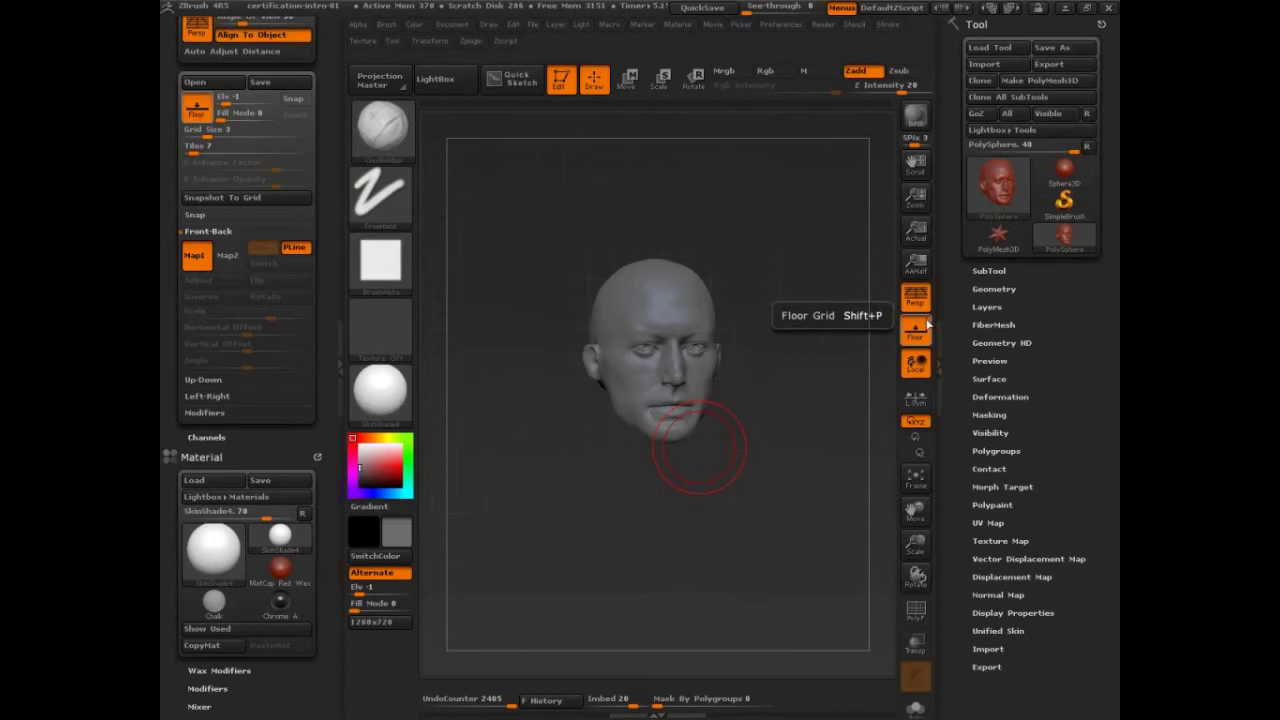
Turn the floor grid off to view the head without it, and turn the grid back on.
{"action": "left_click_drag", "start_coordinate": [813, 395], "coordinate": [815, 425]}
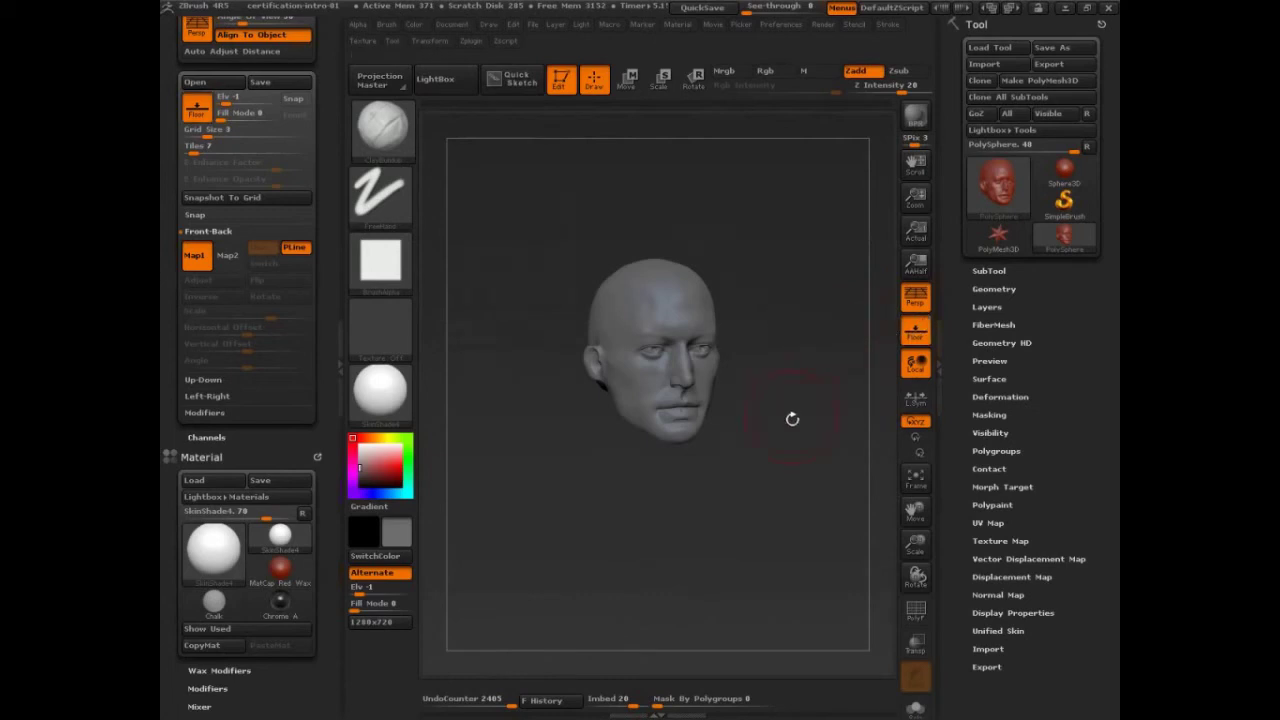
{"action": "left_click_drag", "start_coordinate": [791, 420], "coordinate": [812, 462]}
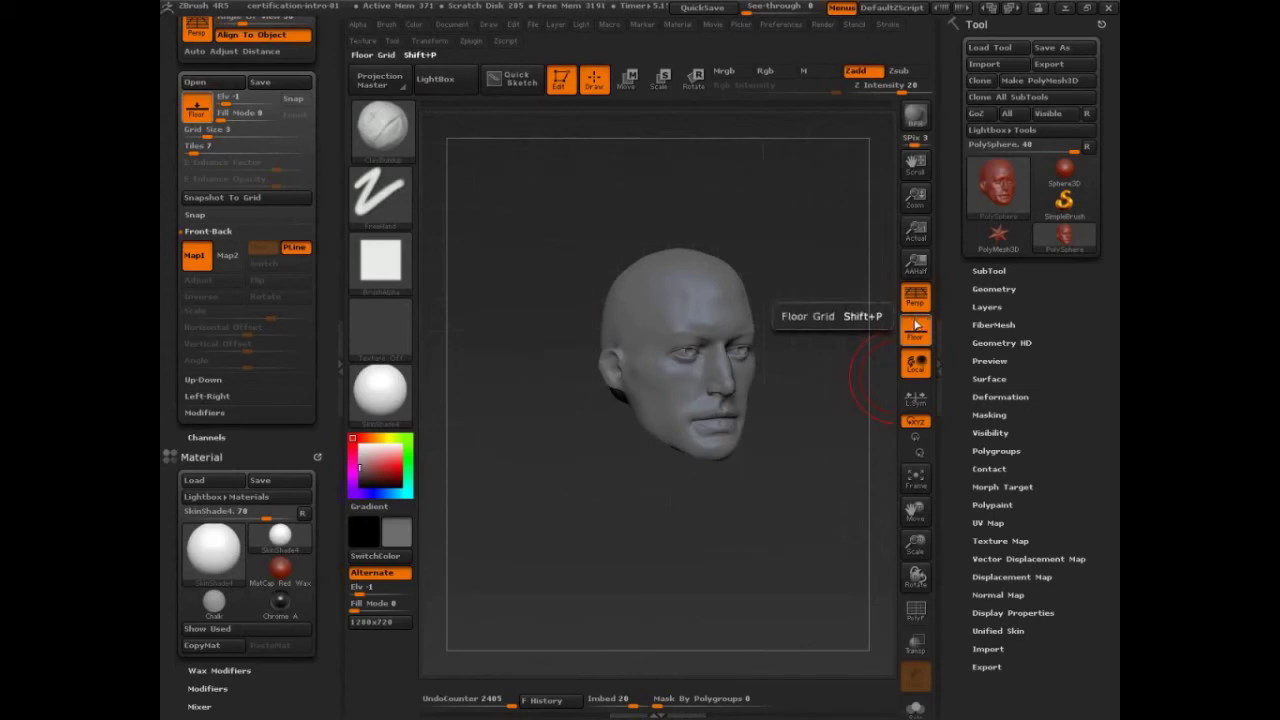
{"action": "left_click", "coordinate": [916, 333]}
{"action": "left_click_drag", "start_coordinate": [782, 438], "coordinate": [614, 507]}
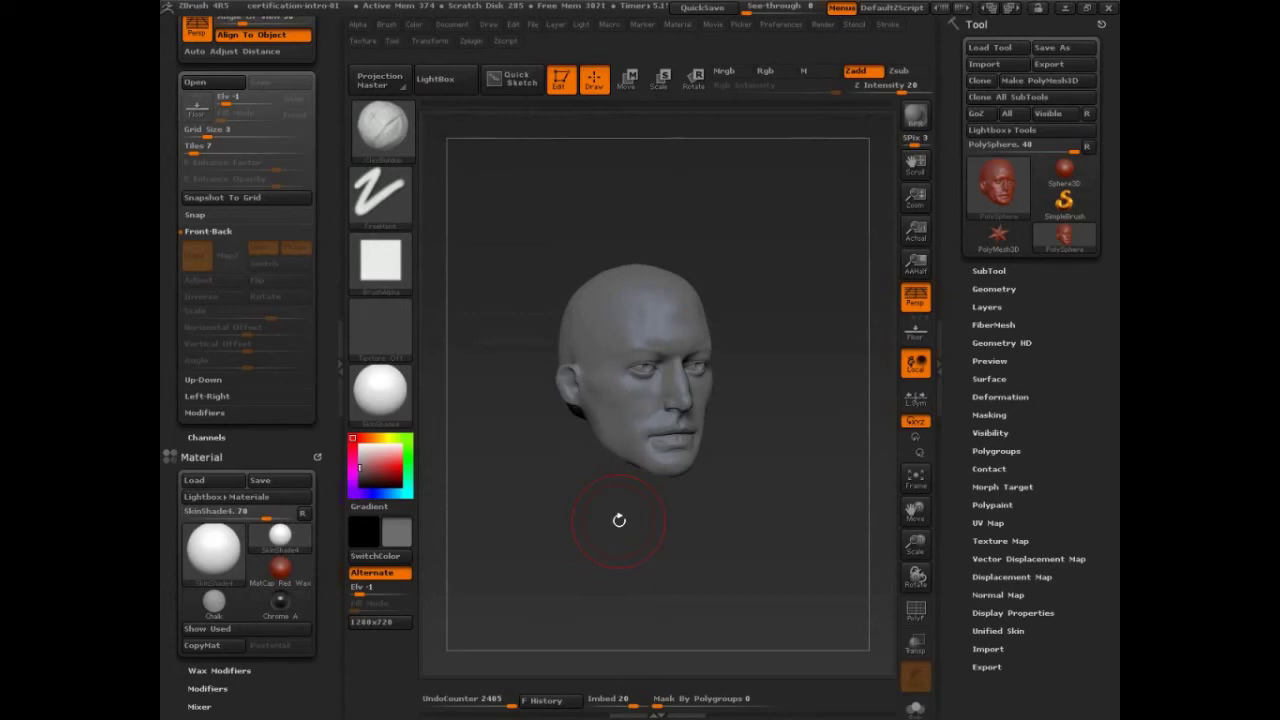
{"action": "left_click_drag", "start_coordinate": [619, 520], "coordinate": [607, 521]}
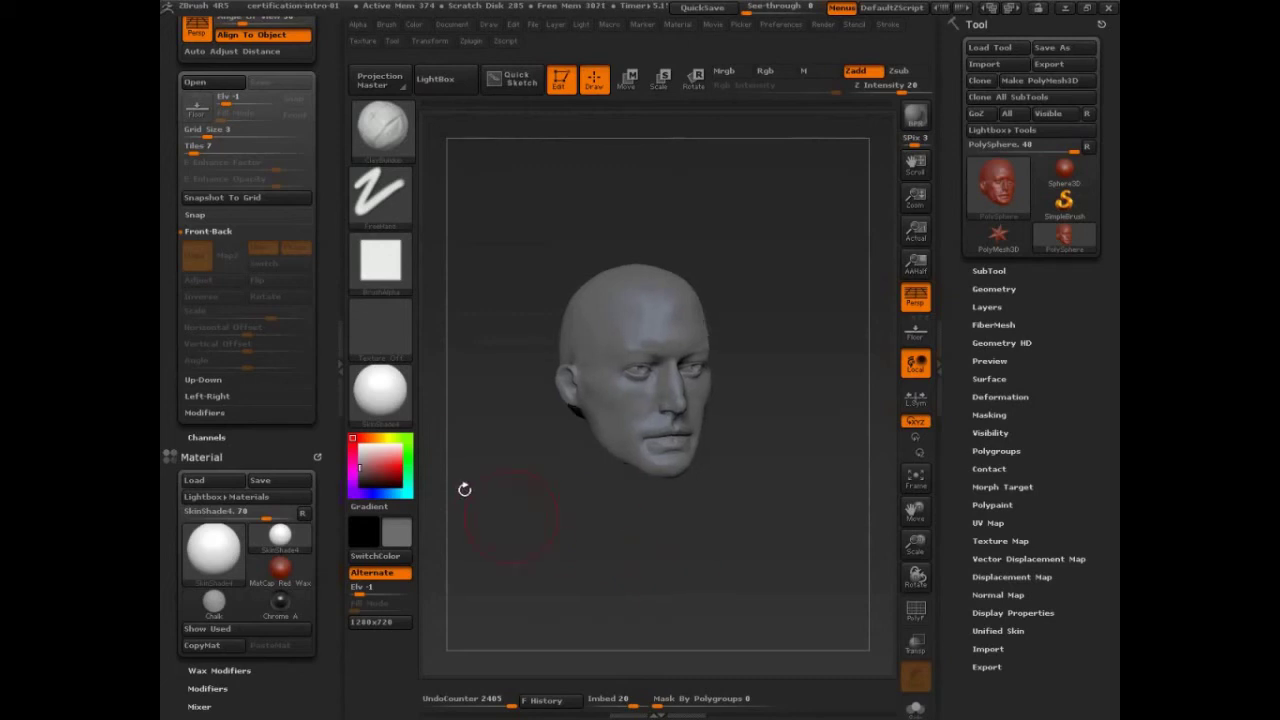
{"action": "left_click", "coordinate": [916, 335]}
Load the elderly man's photo as the floor grid's Front-Back Map1 and set the Grid Size to 4.4579.
{"action": "left_click", "coordinate": [197, 256]}
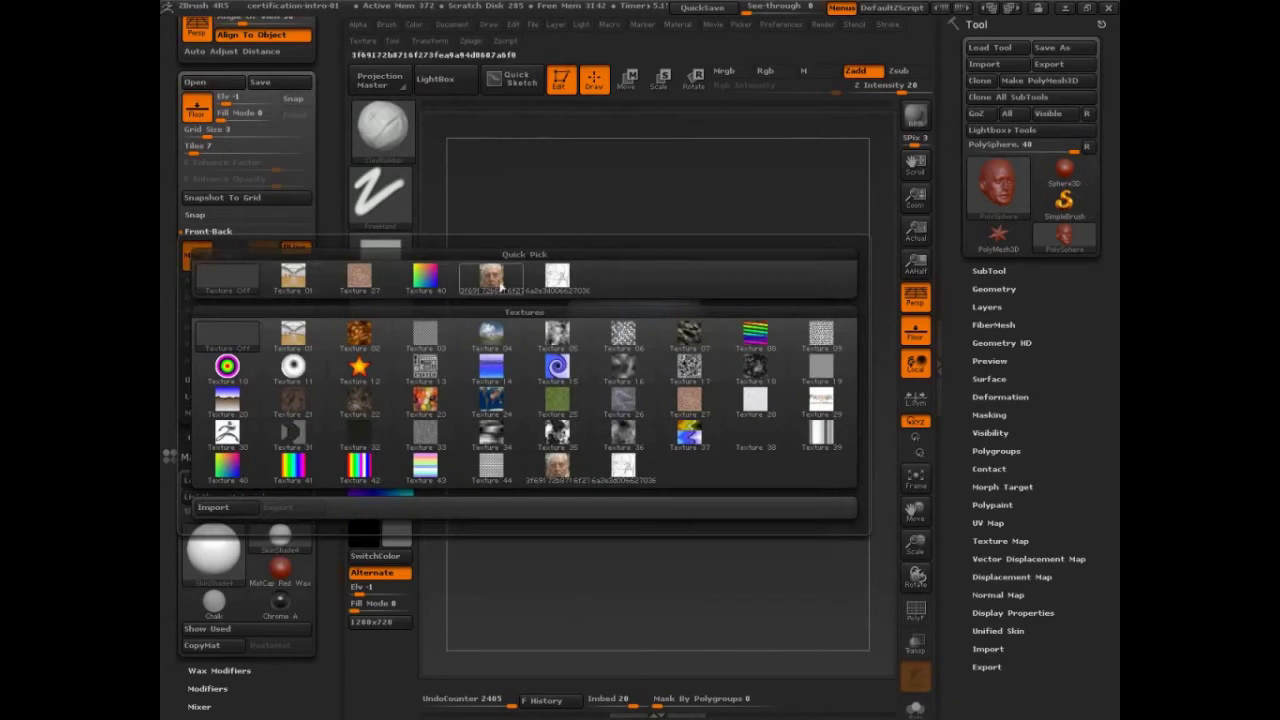
{"action": "left_click", "coordinate": [501, 287]}
{"action": "mouse_move", "coordinate": [788, 530]}
{"action": "left_mouse_down", "text": "alt"}
{"action": "mouse_move", "coordinate": [743, 507]}
{"action": "mouse_move", "coordinate": [789, 536]}
{"action": "mouse_move", "coordinate": [778, 535]}
{"action": "left_mouse_up", "text": "alt"}
{"action": "left_click_drag", "start_coordinate": [207, 136], "coordinate": [206, 137]}
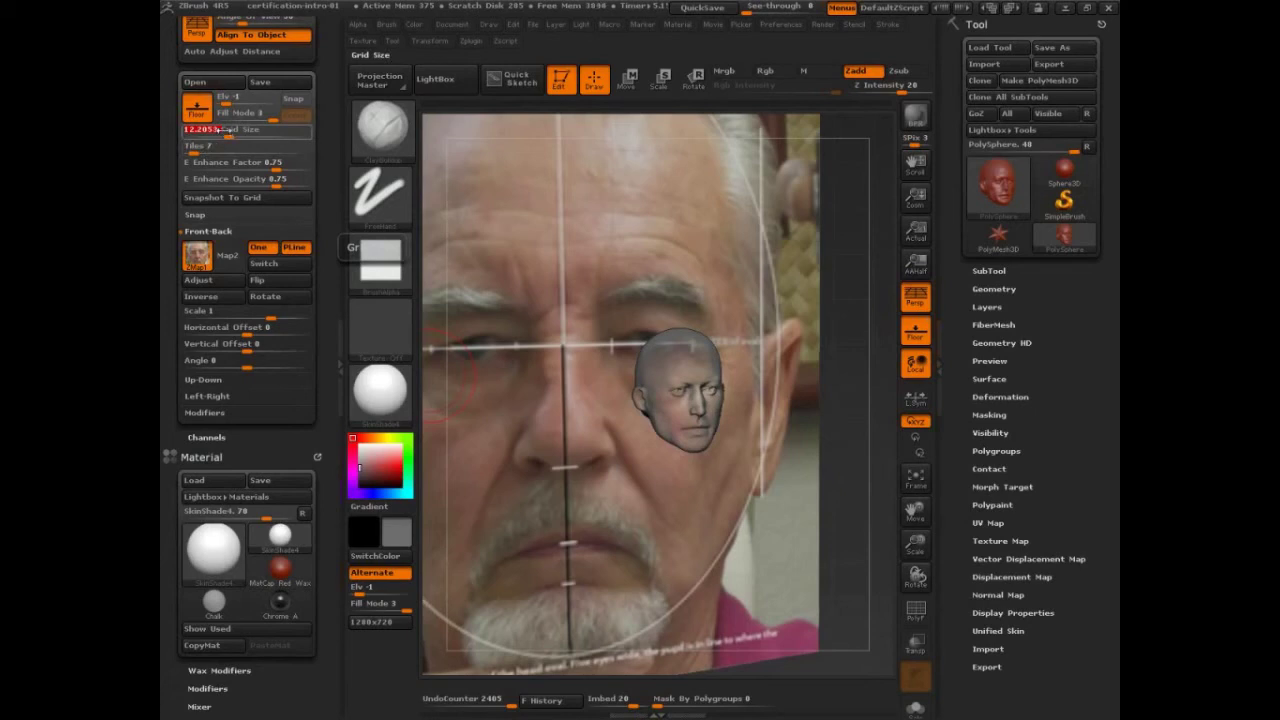
{"action": "left_click_drag", "start_coordinate": [228, 135], "coordinate": [192, 136]}
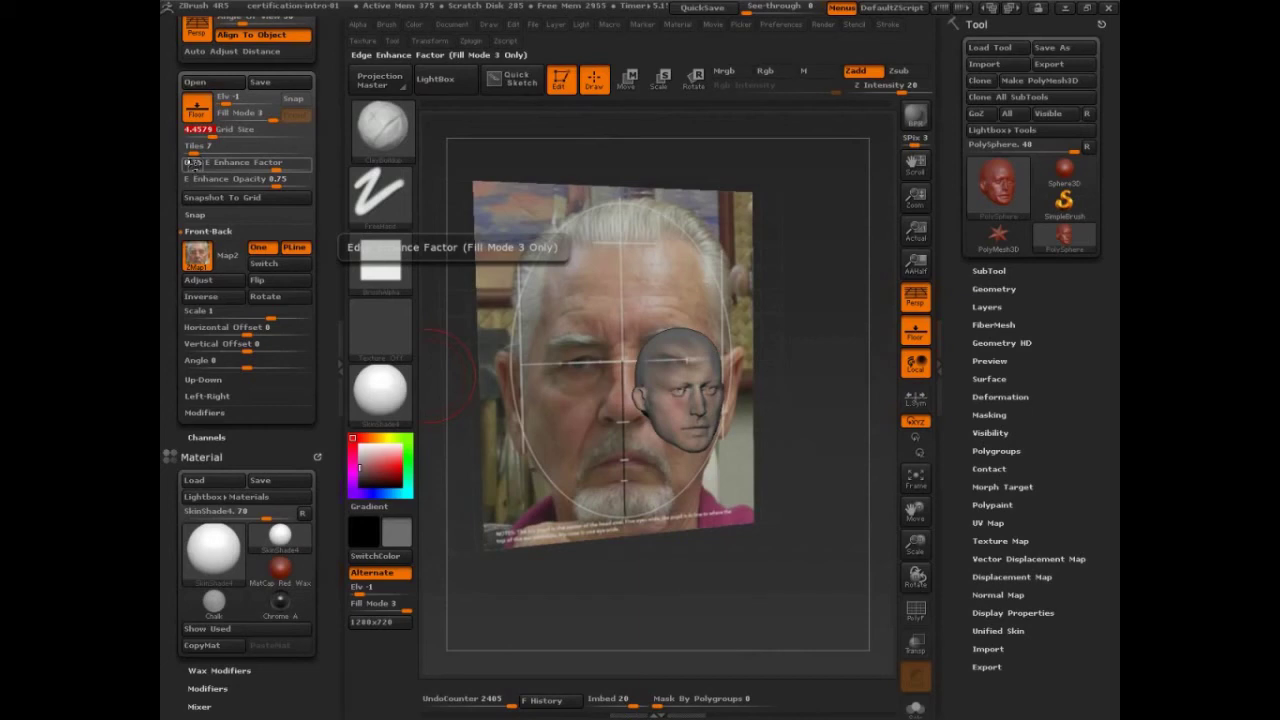
Try a scale of 1.1012 on the Front-Back reference photo, and return the scale to 1.
{"action": "left_click_drag", "start_coordinate": [272, 314], "coordinate": [279, 320]}
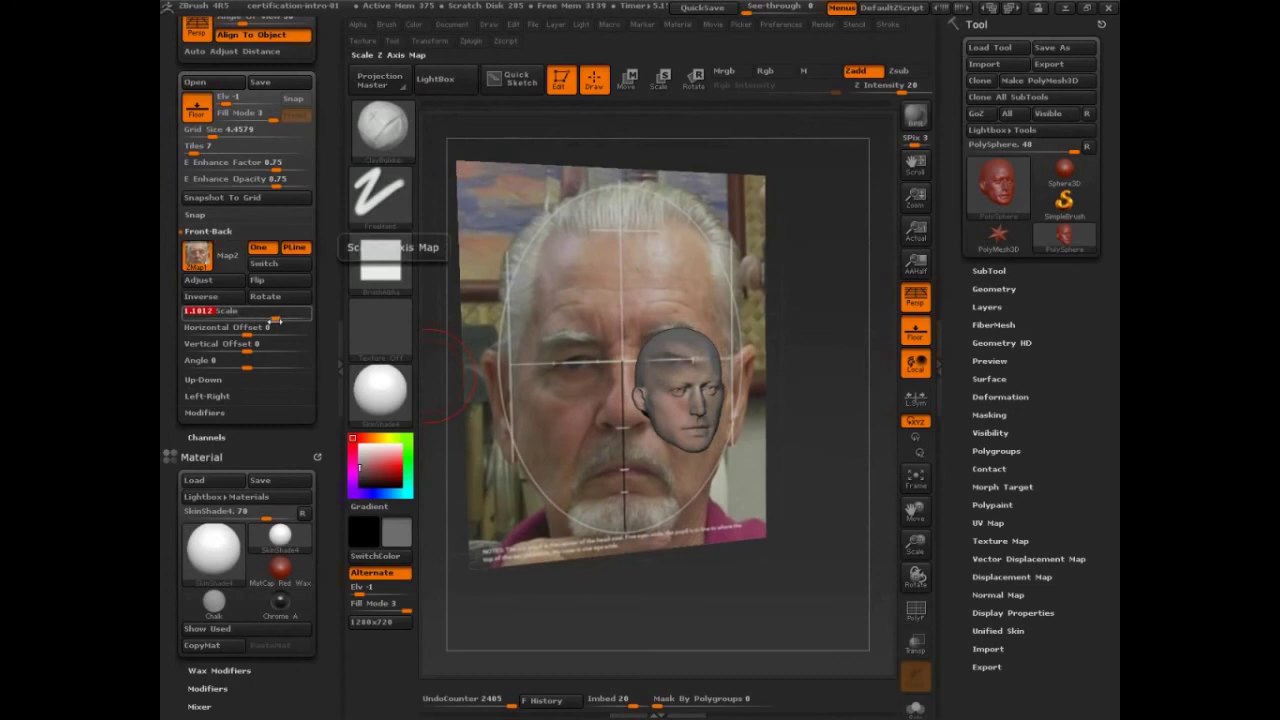
{"action": "key", "text": "ctrl+shift"}
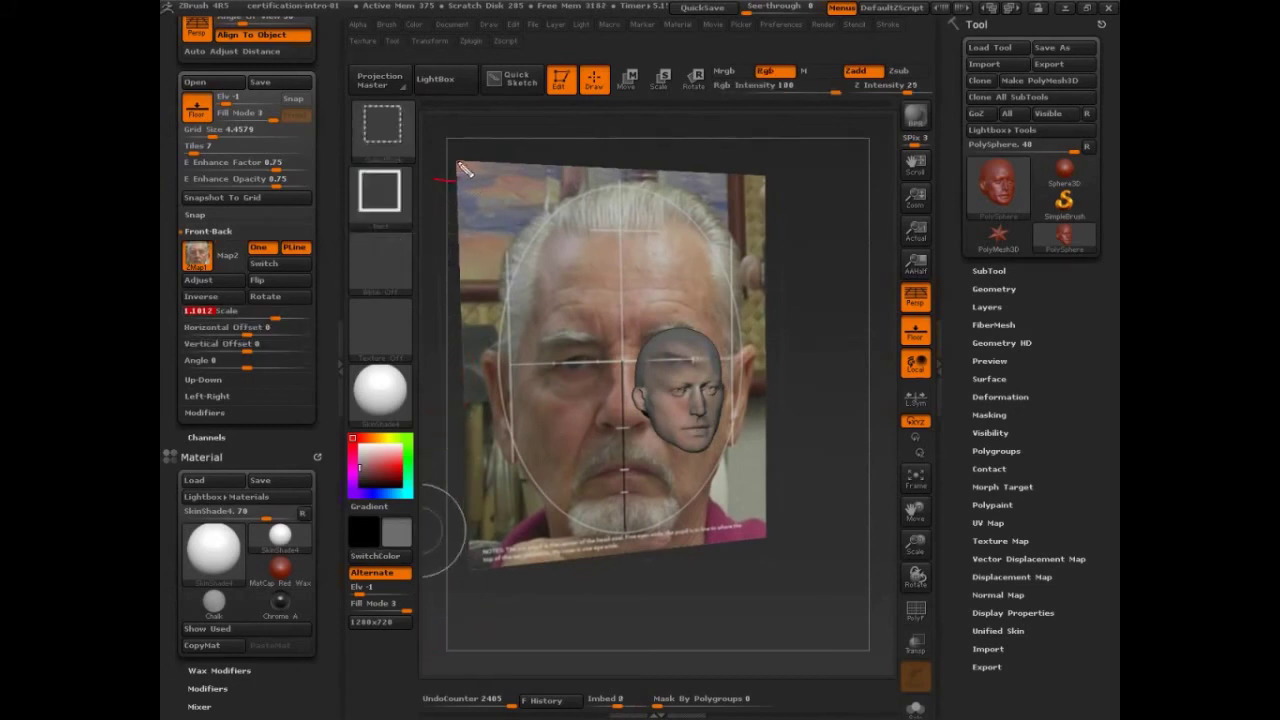
{"action": "mouse_move", "coordinate": [457, 162]}
{"action": "left_mouse_down"}
{"action": "mouse_move", "coordinate": [457, 215]}
{"action": "mouse_move", "coordinate": [760, 182]}
{"action": "left_mouse_up"}
{"action": "left_click_drag", "start_coordinate": [439, 180], "coordinate": [455, 362]}
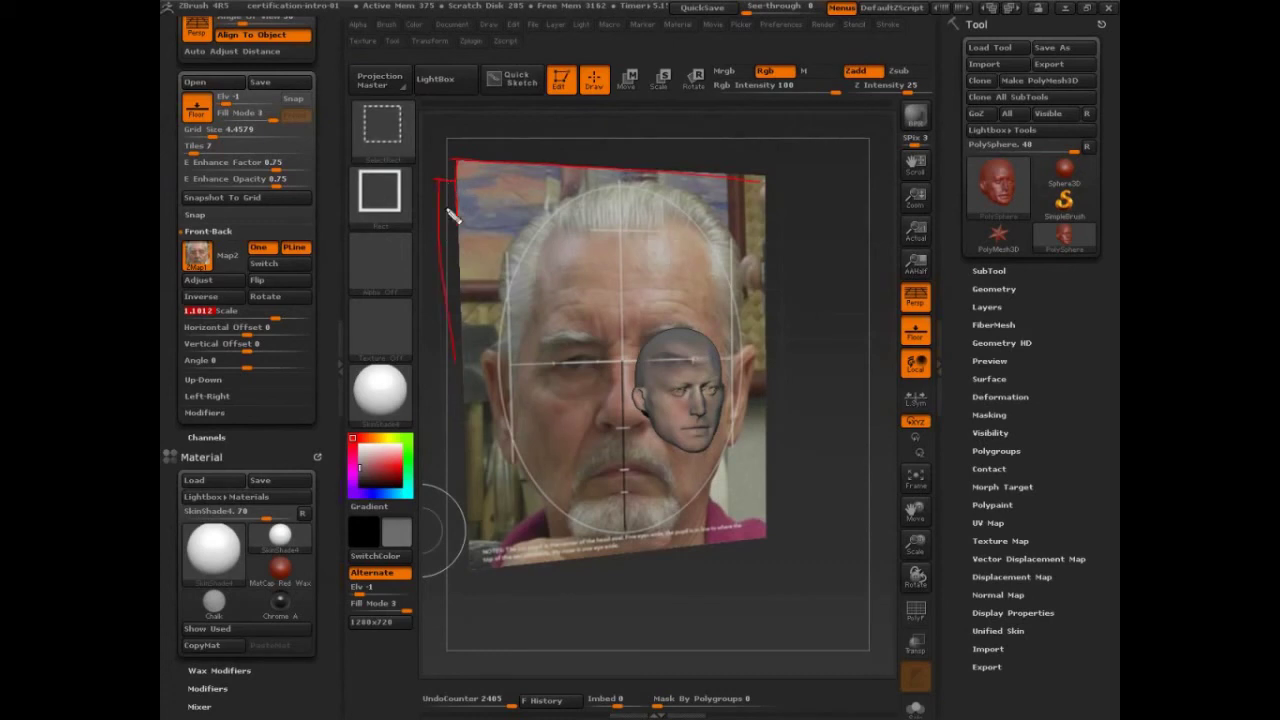
{"action": "mouse_move", "coordinate": [474, 199]}
{"action": "left_mouse_down"}
{"action": "mouse_move", "coordinate": [476, 115]}
{"action": "mouse_move", "coordinate": [494, 136]}
{"action": "left_mouse_up"}
{"action": "key", "text": "Escape"}
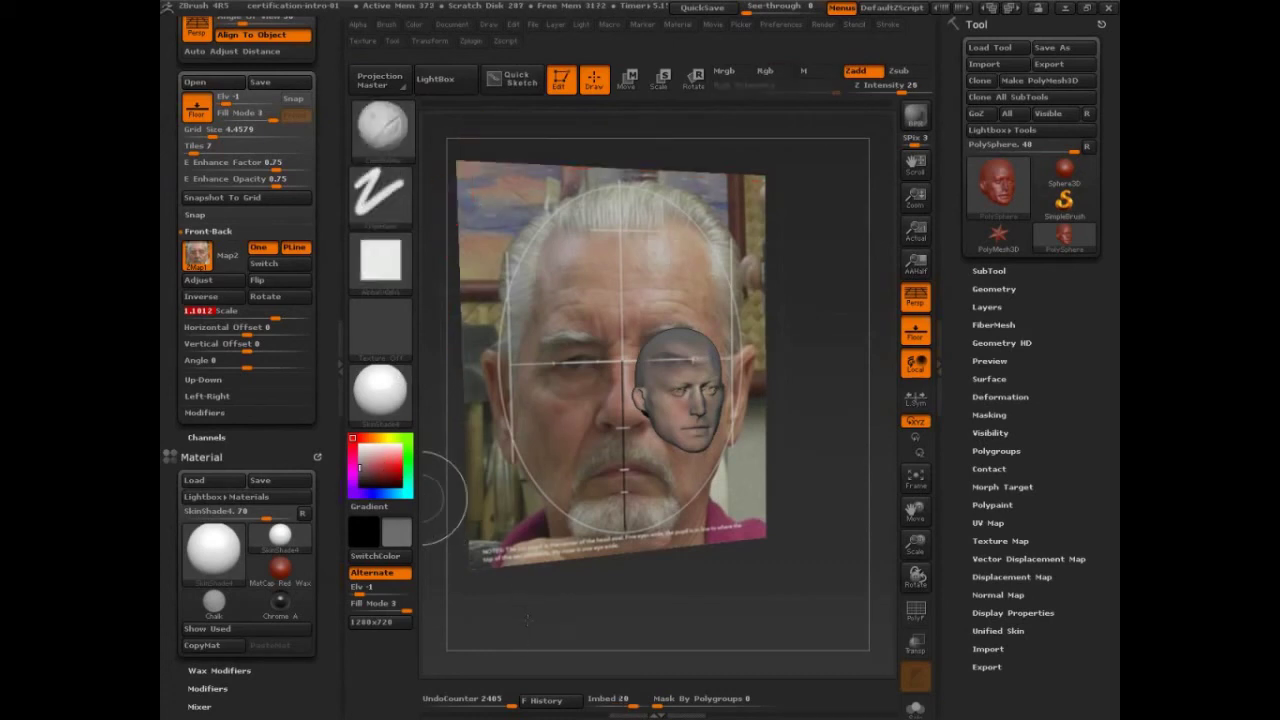
{"action": "left_click_drag", "start_coordinate": [273, 317], "coordinate": [270, 317]}
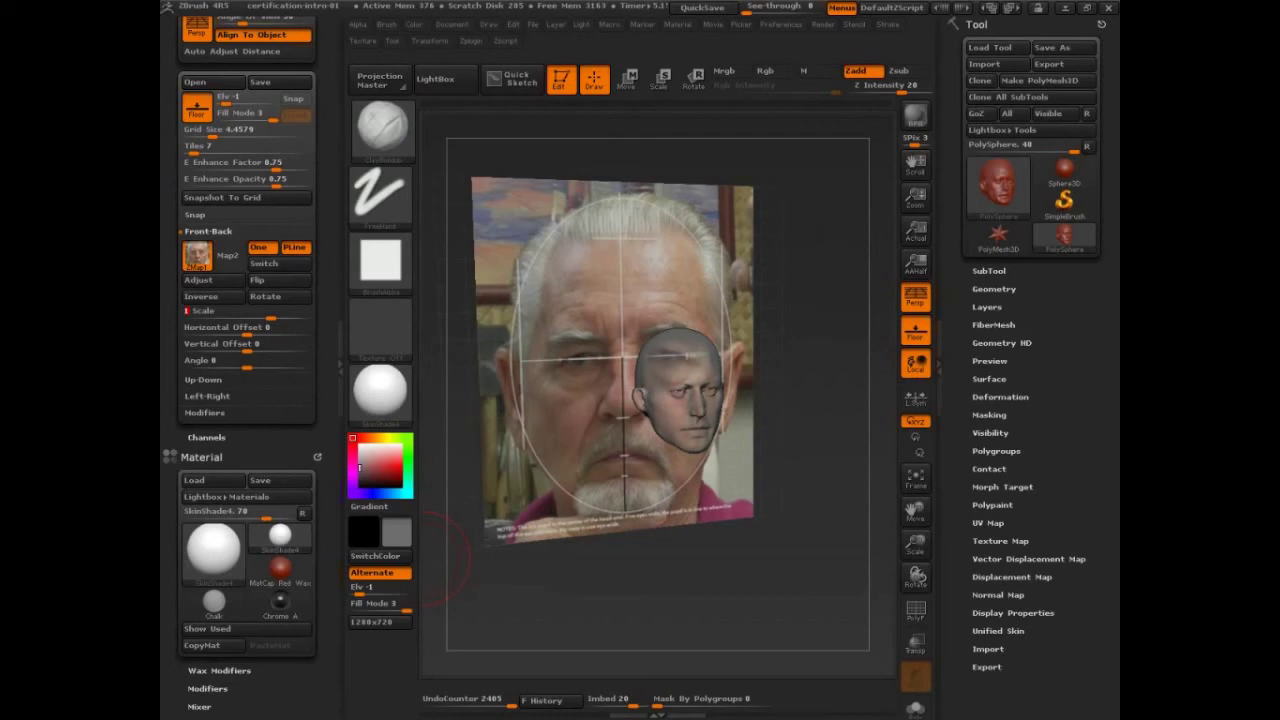
Remove the elderly man's photo from the floor grid's Front-Back Map1 with Texture Off.
{"action": "left_click_drag", "start_coordinate": [775, 580], "coordinate": [566, 486]}
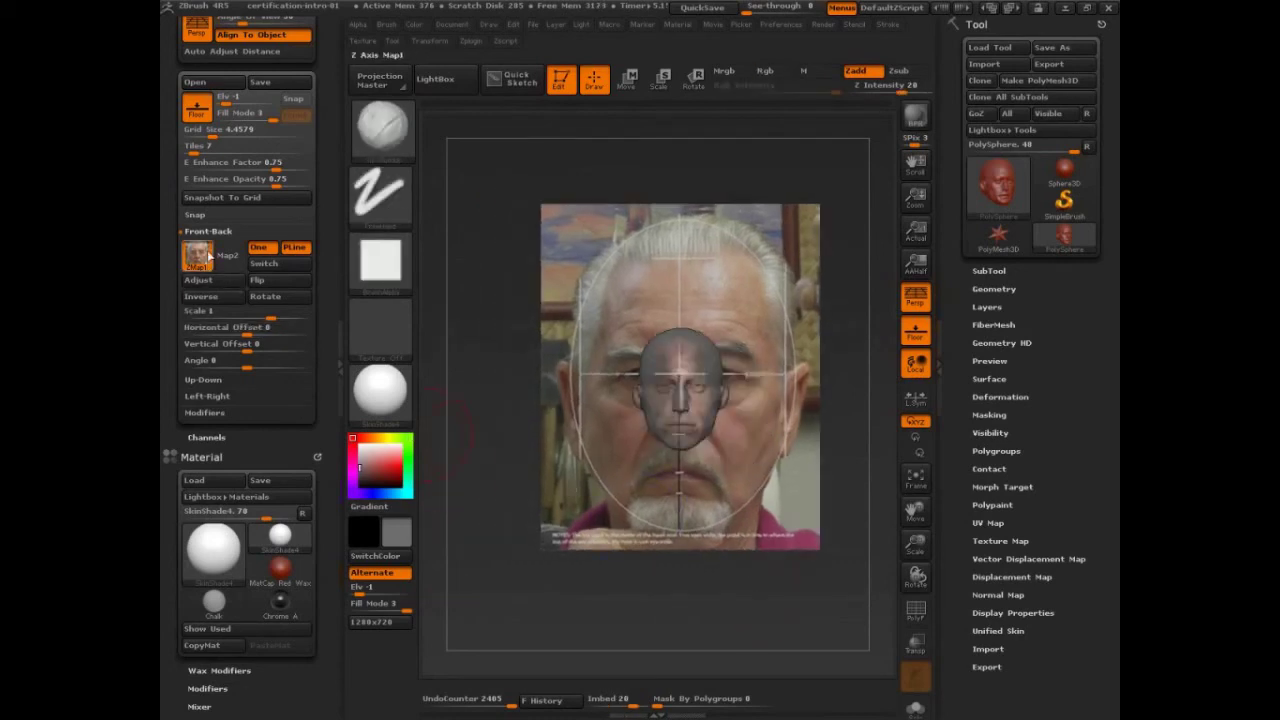
{"action": "left_click", "coordinate": [204, 258]}
{"action": "left_click", "coordinate": [242, 275]}
{"action": "left_click_drag", "start_coordinate": [634, 569], "coordinate": [653, 615]}
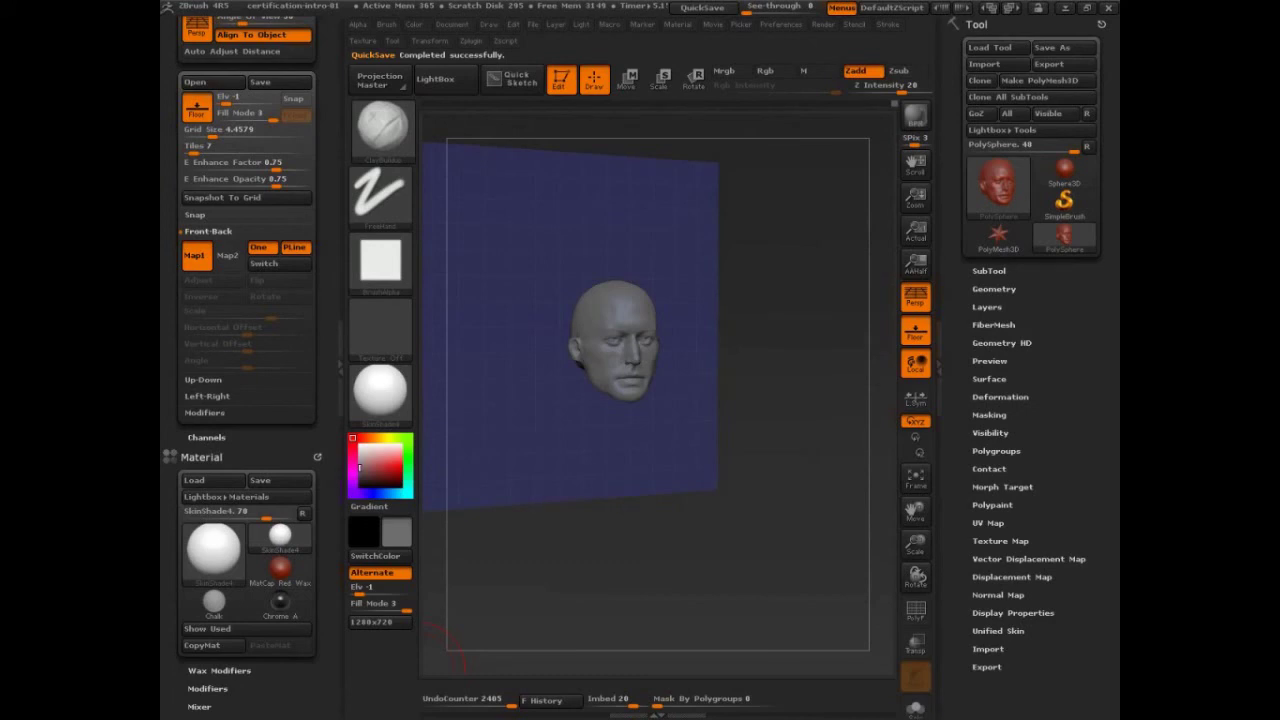
{"action": "left_click_drag", "start_coordinate": [753, 523], "coordinate": [651, 573]}
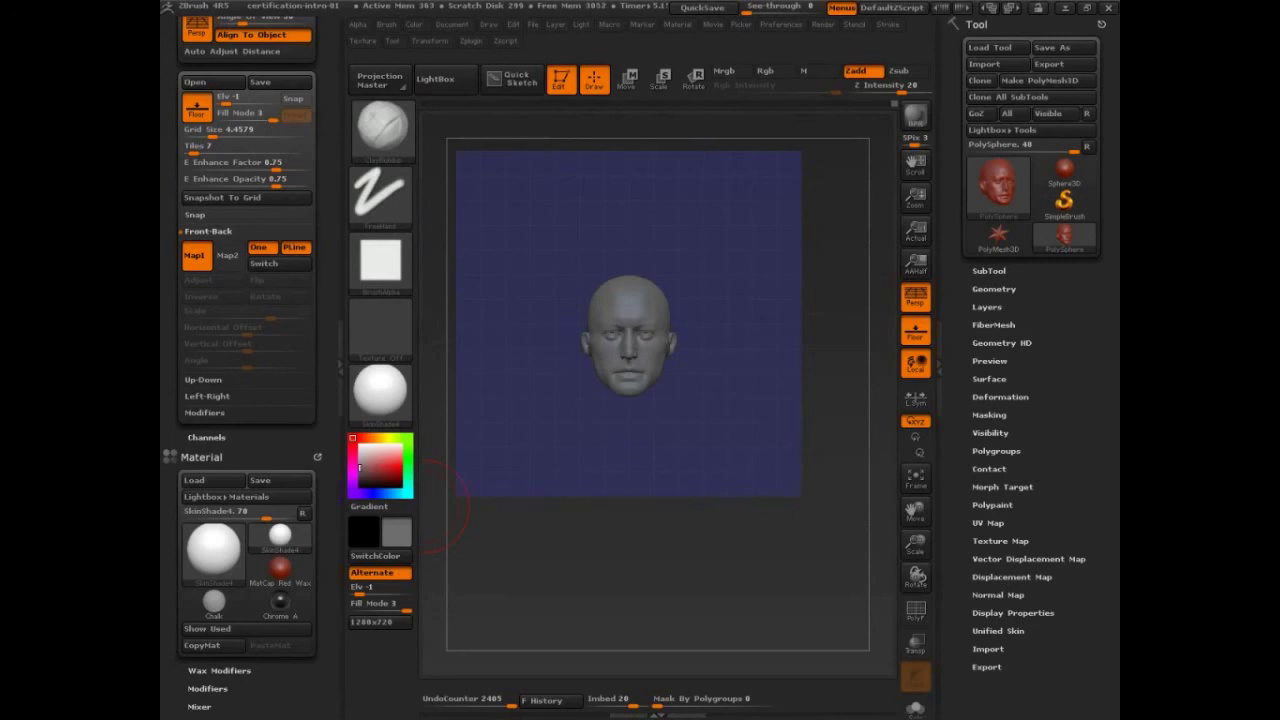
Expand the SubTool Master plugin and look through its commands, such as MultiAppend, Merge and Export.
{"action": "left_click", "coordinate": [466, 42]}
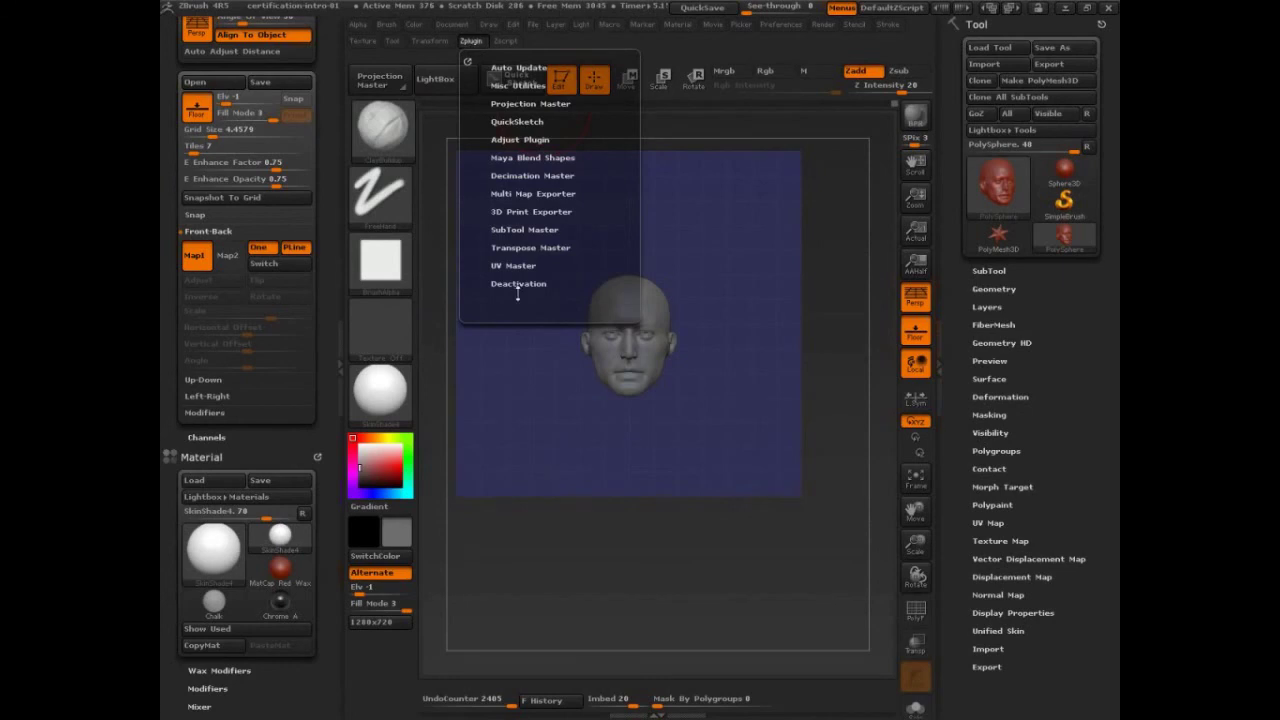
{"action": "left_click", "coordinate": [521, 229]}
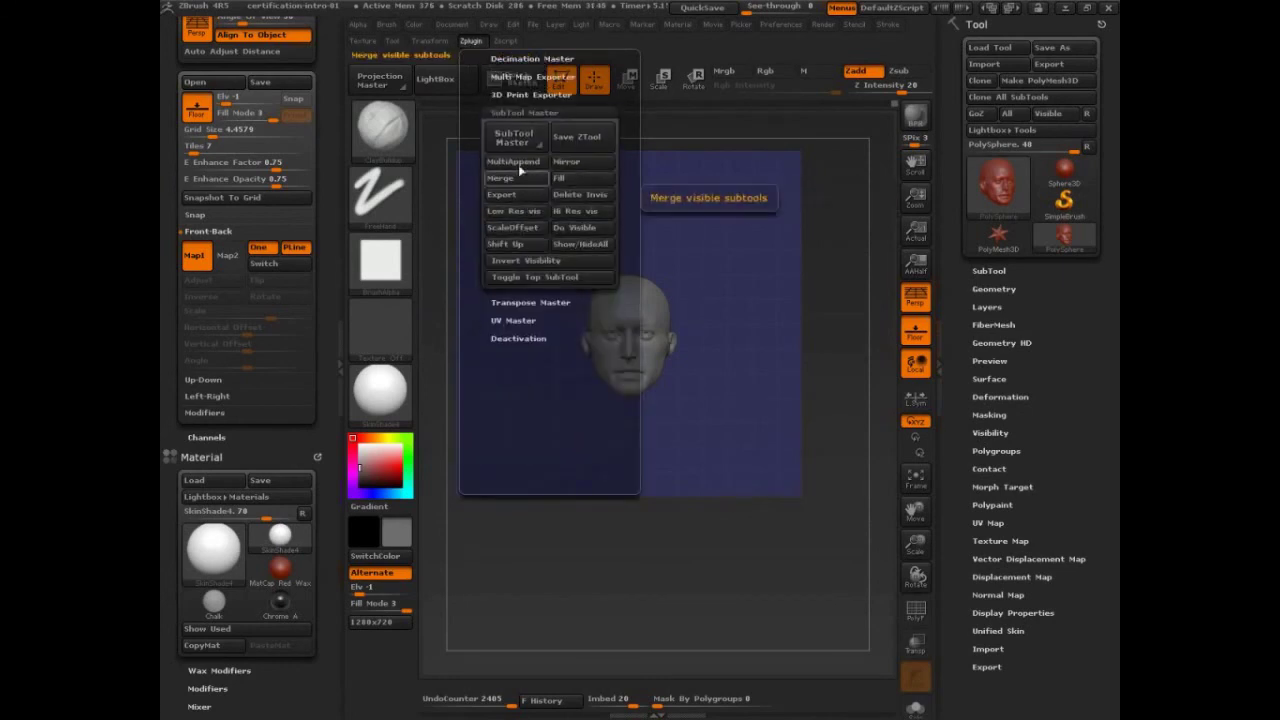
{"action": "left_click_drag", "start_coordinate": [468, 146], "coordinate": [468, 166]}
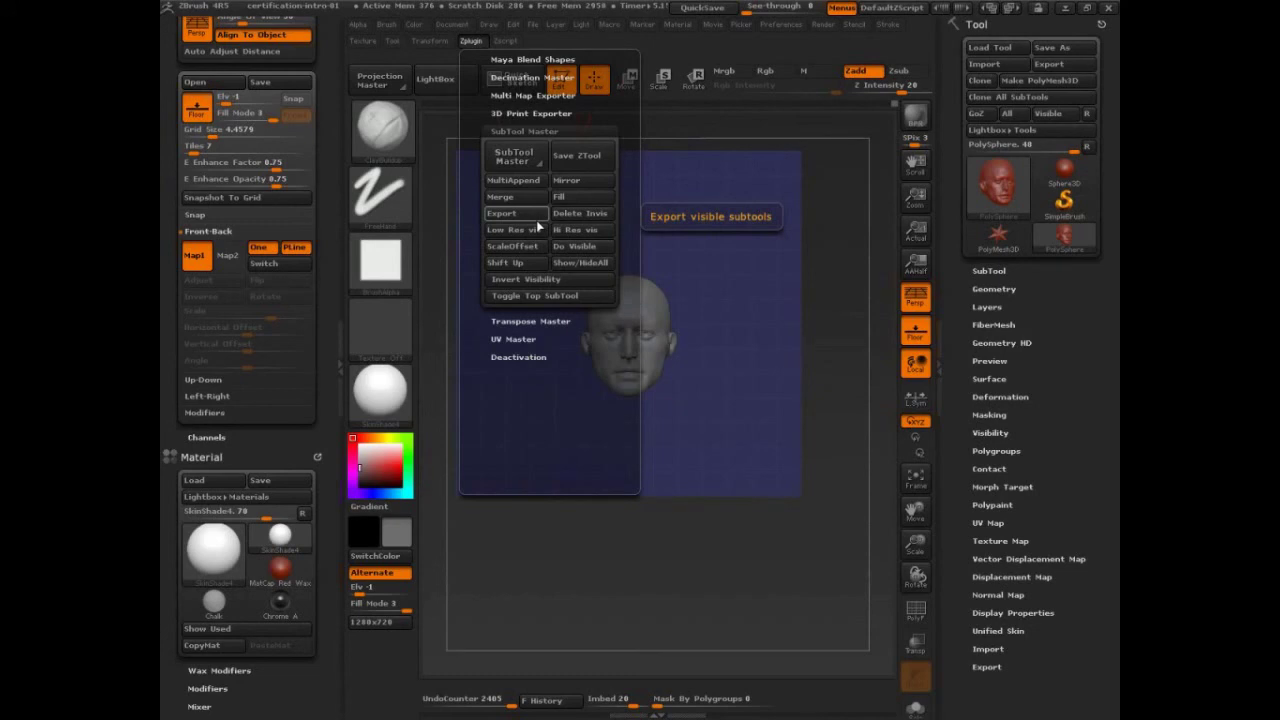
{"action": "left_click", "coordinate": [536, 220]}
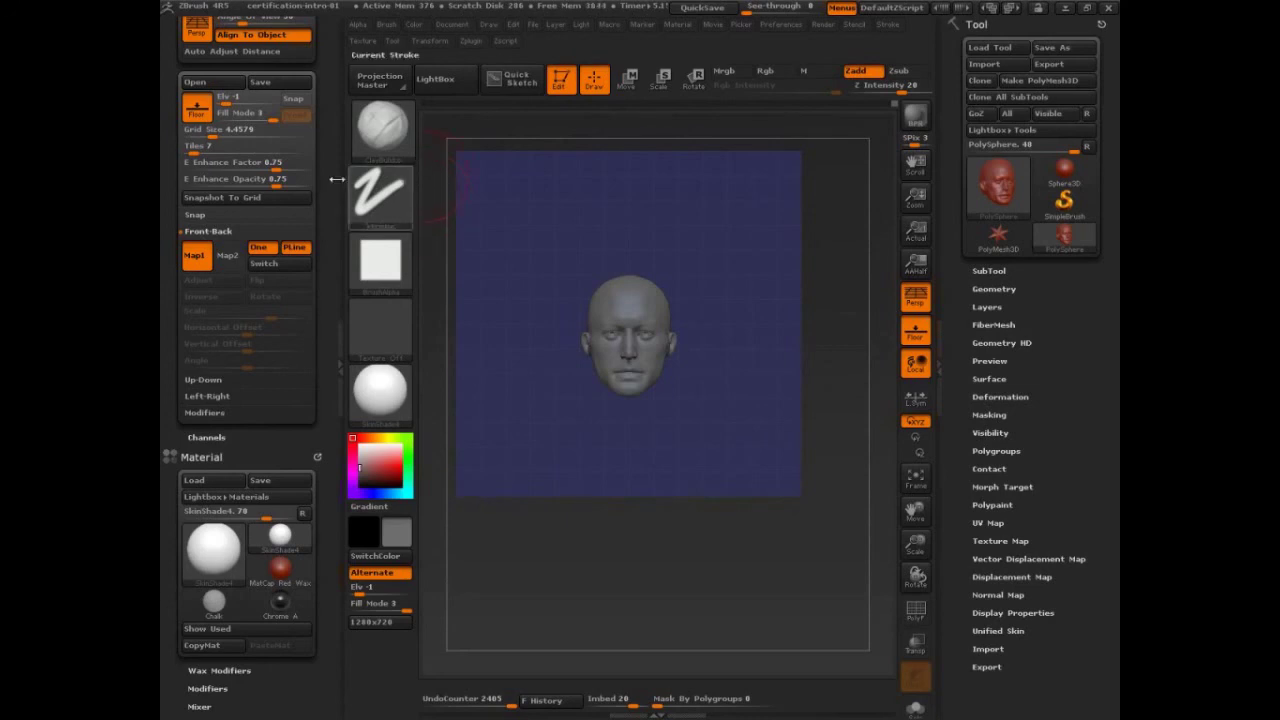
{"action": "left_click_drag", "start_coordinate": [321, 150], "coordinate": [323, 168]}
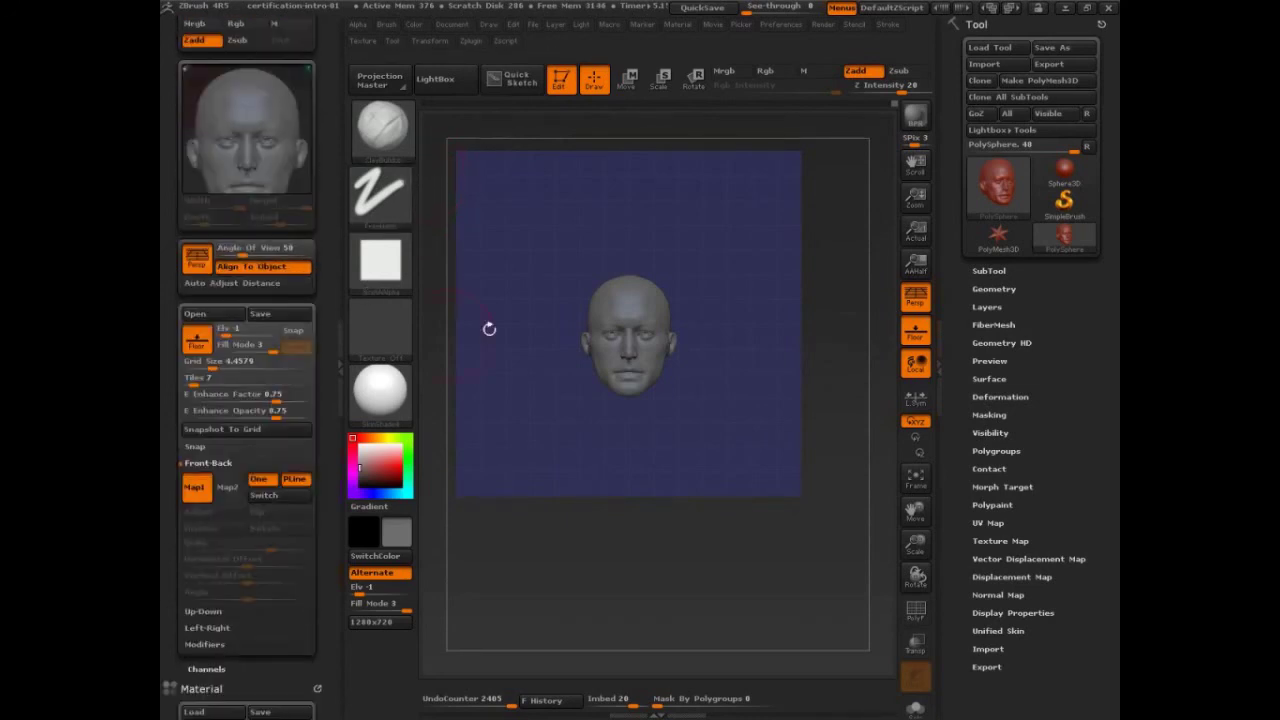